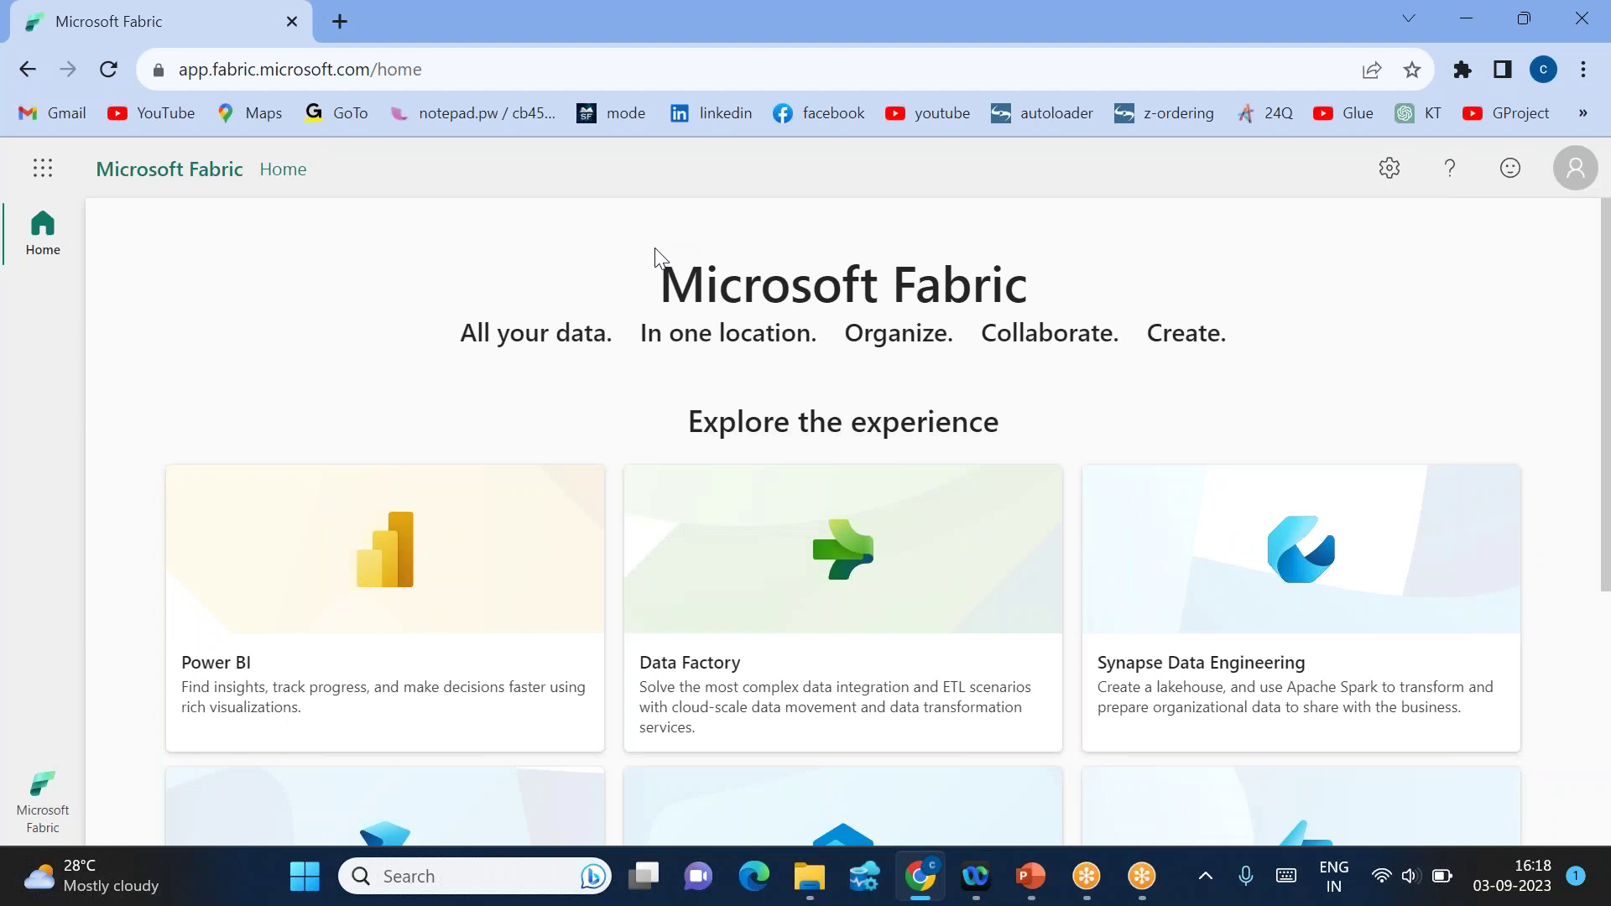
Step: Switch from Data Factory to the Data Engineering experience and list the workspaces (mytest, myws)
drag(659, 277, 1054, 287)
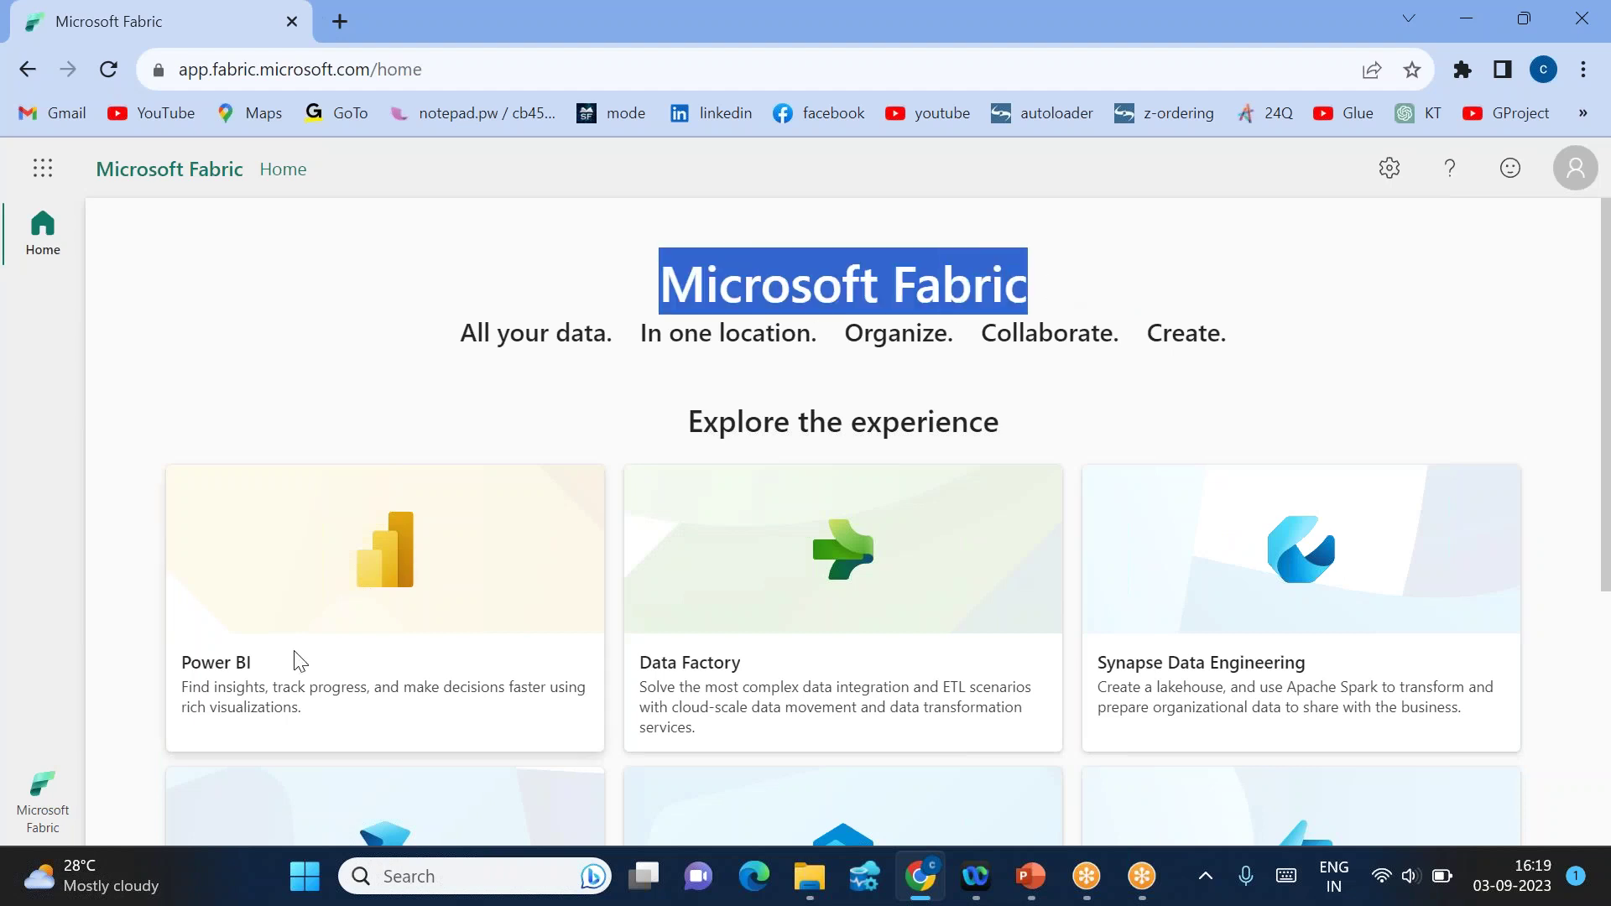
click(42, 789)
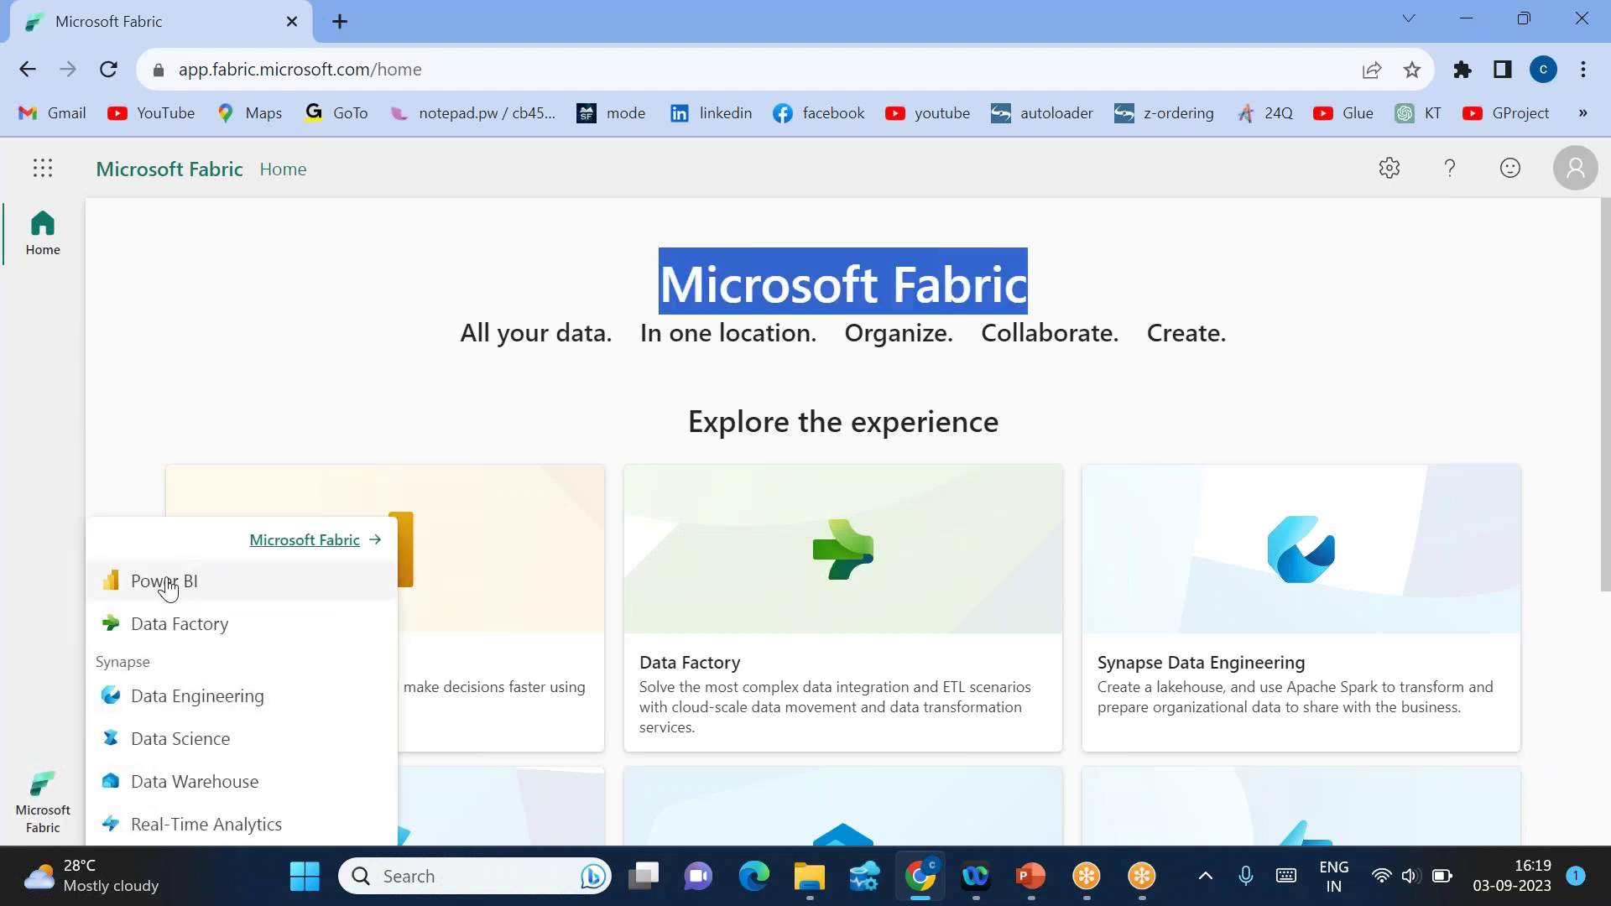
click(187, 627)
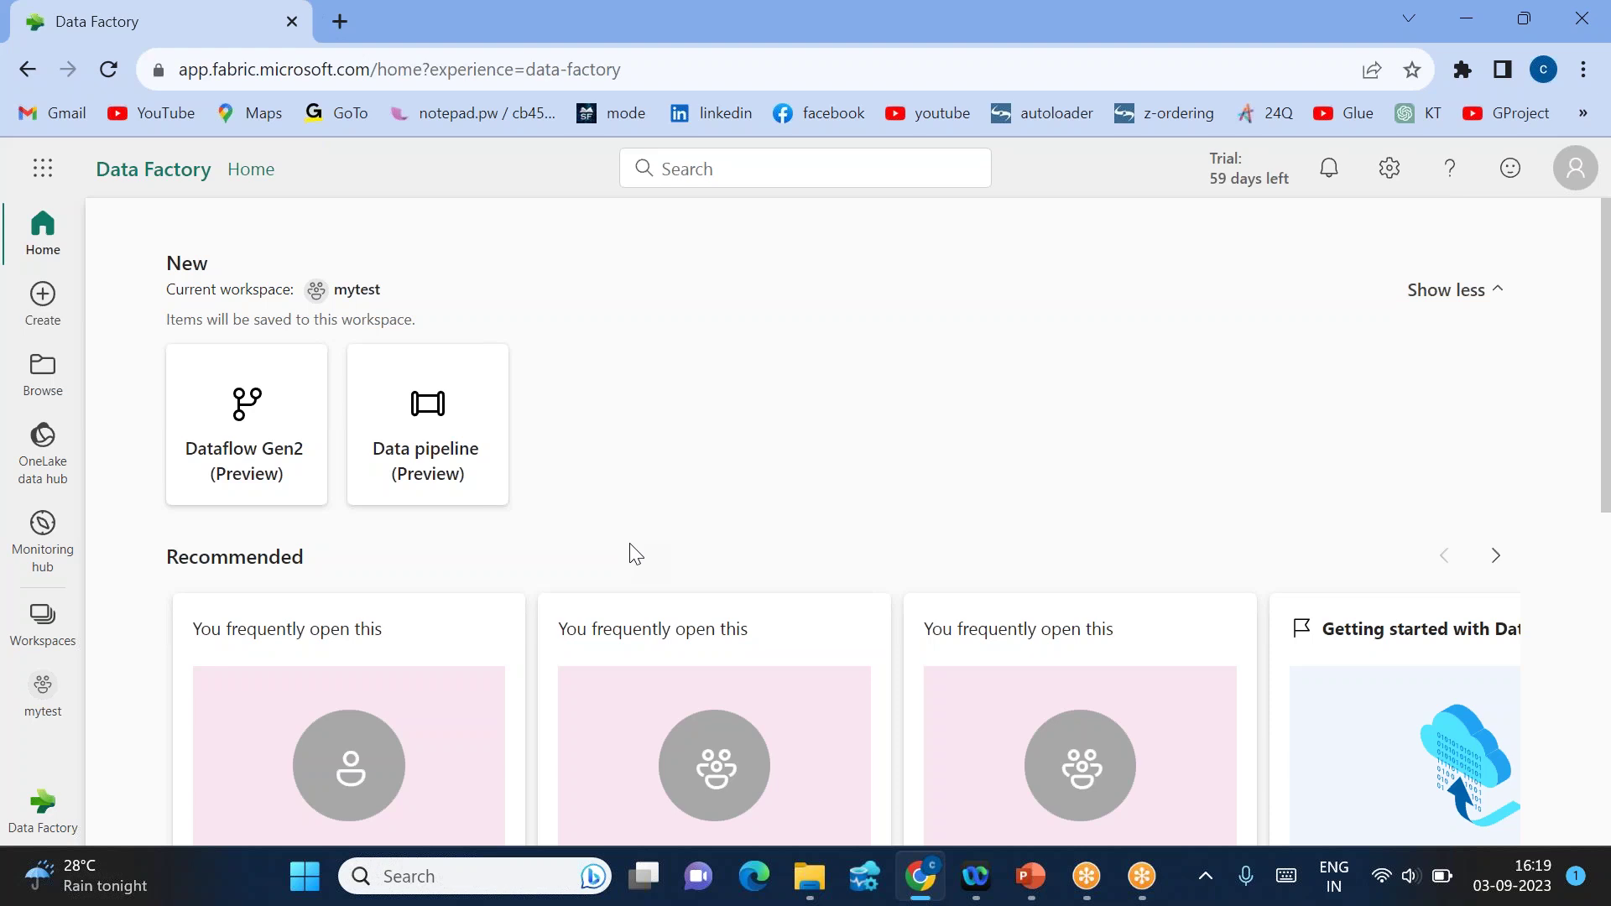
click(42, 807)
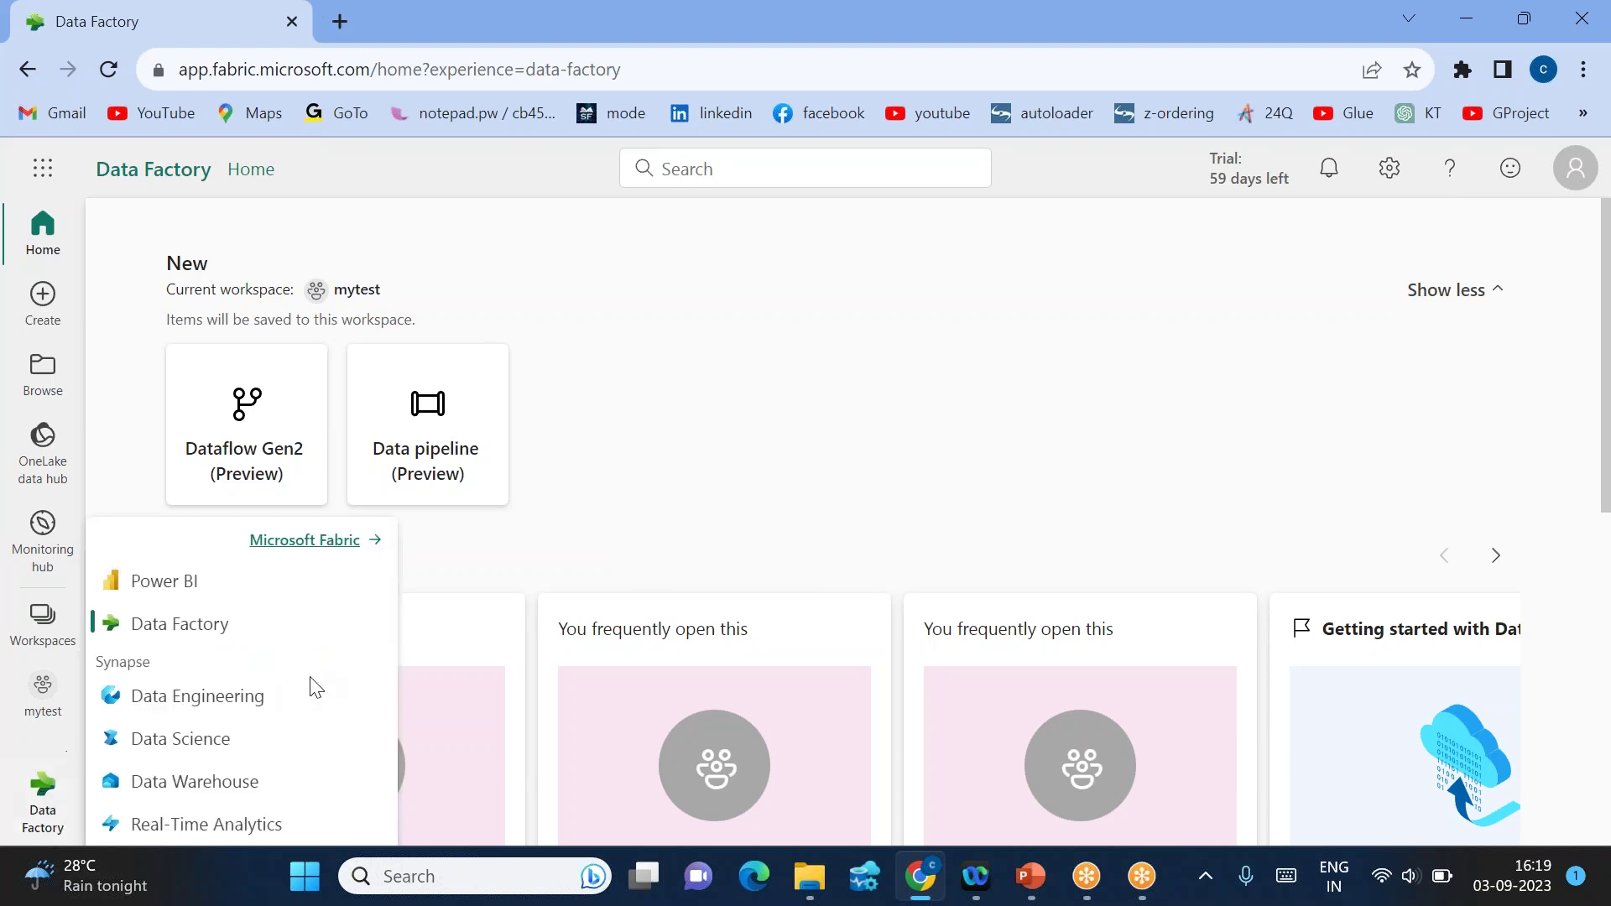
click(249, 703)
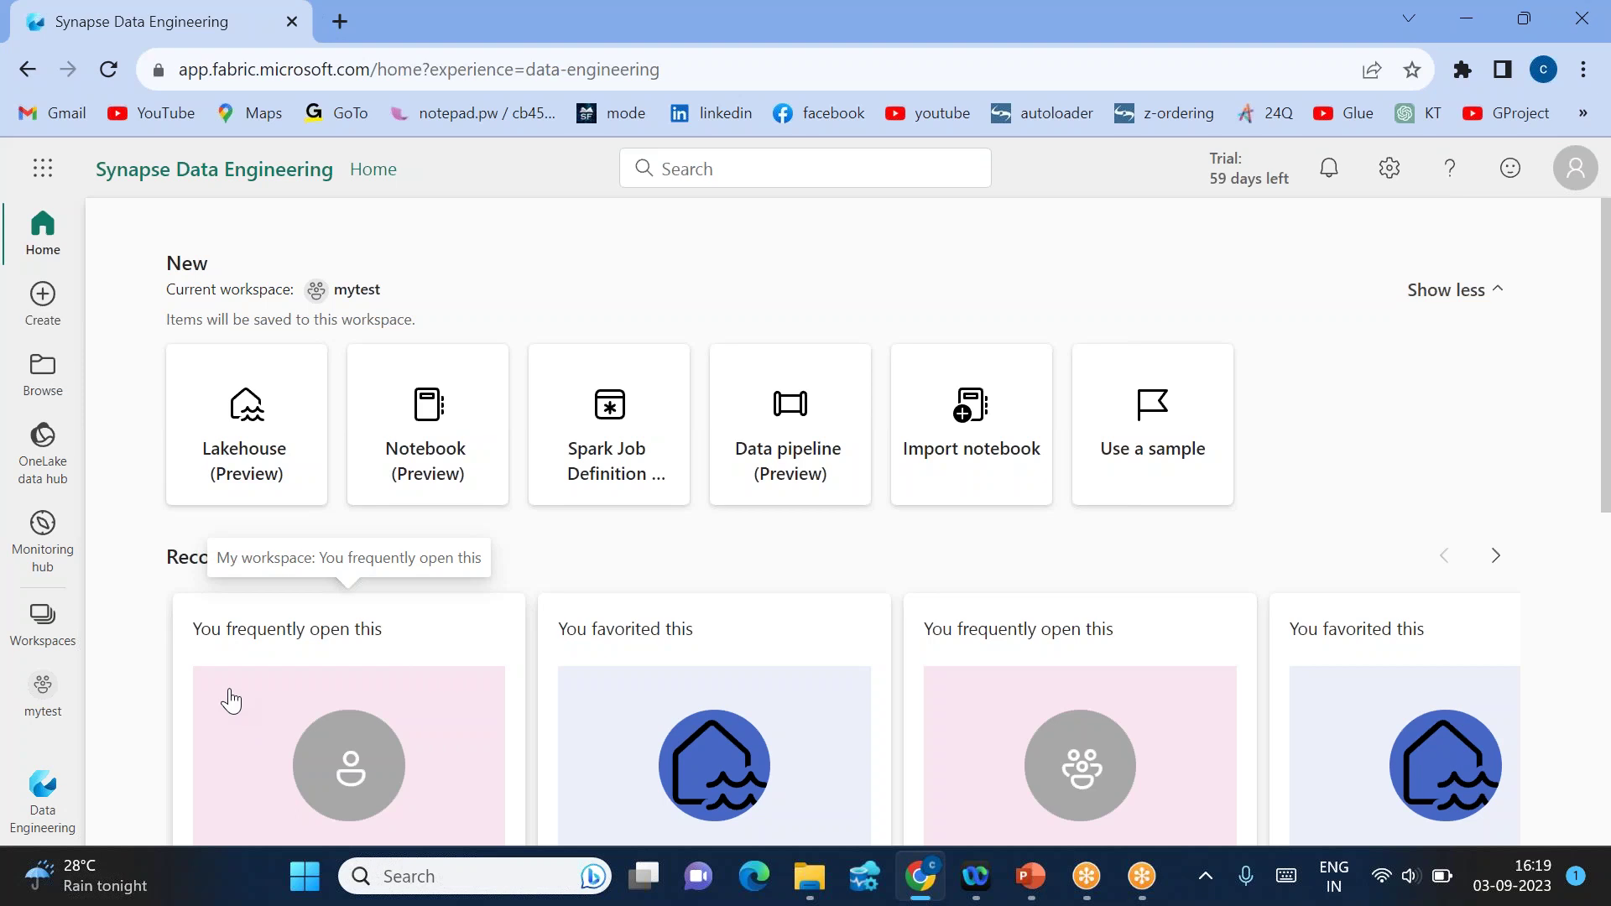
click(31, 627)
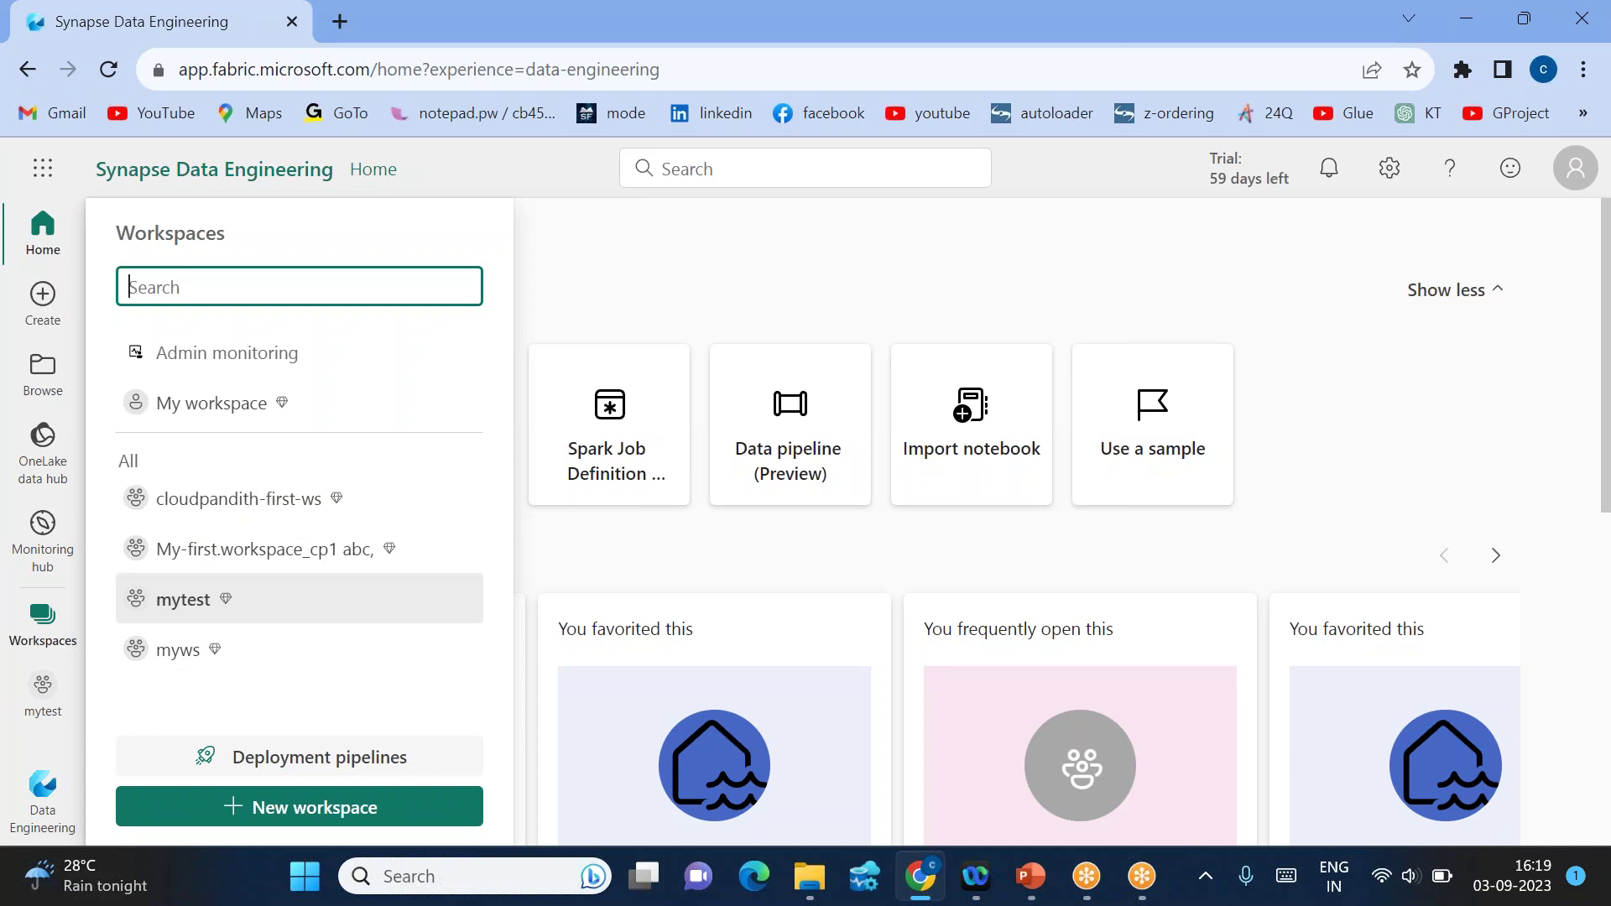
Step: Start a new workspace and name it my-first-ws, replacing an accidental string of symbols
click(275, 814)
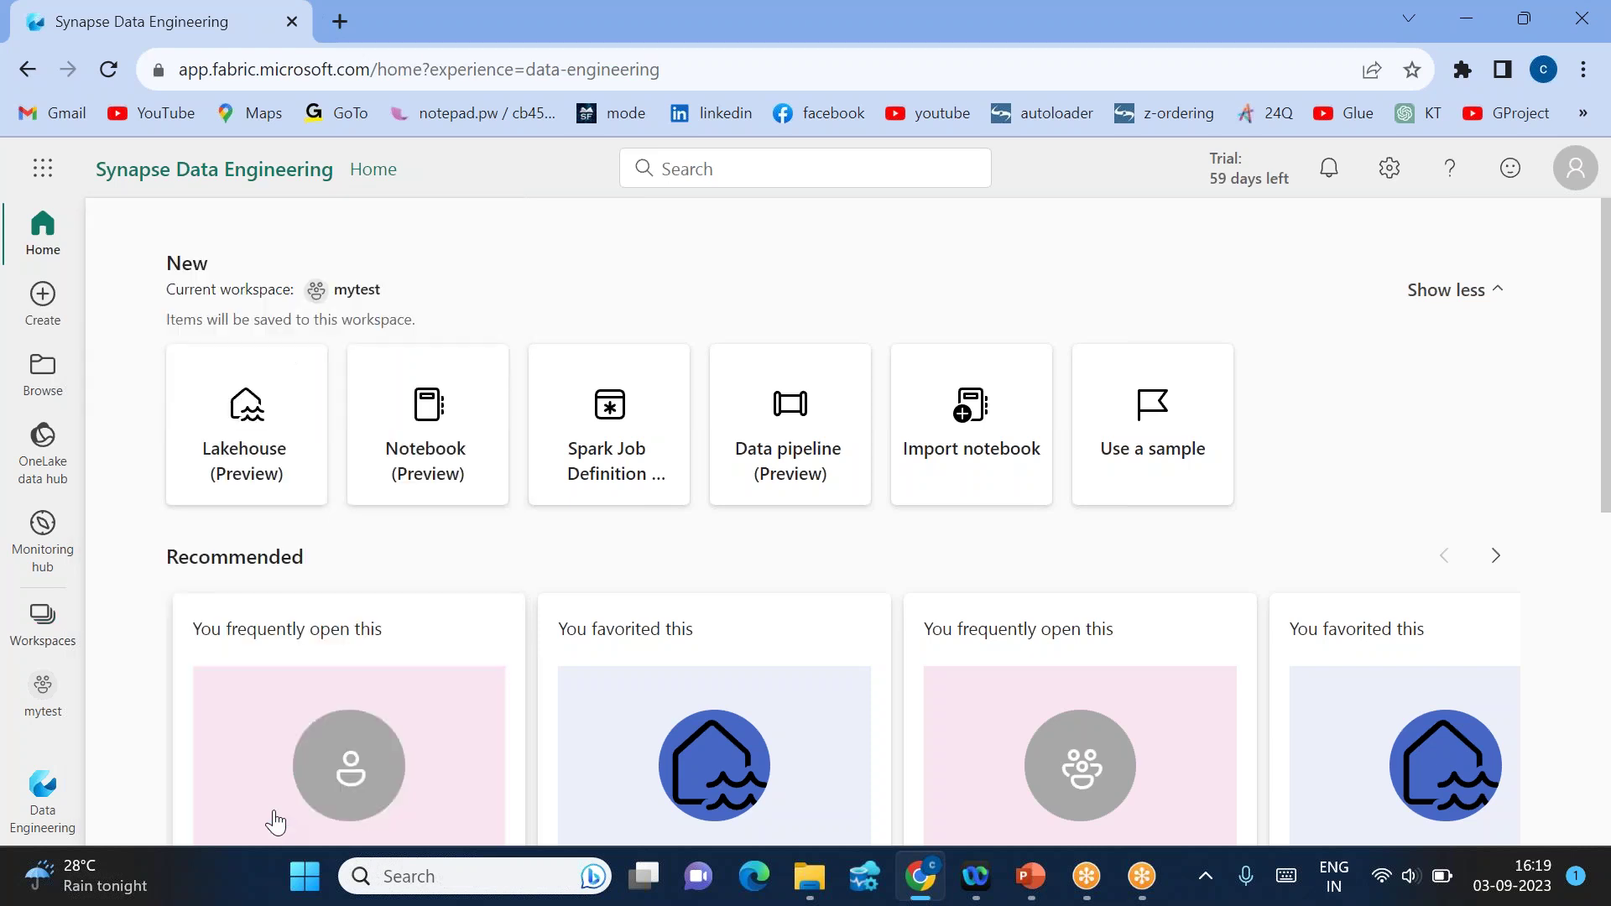
click(933, 320)
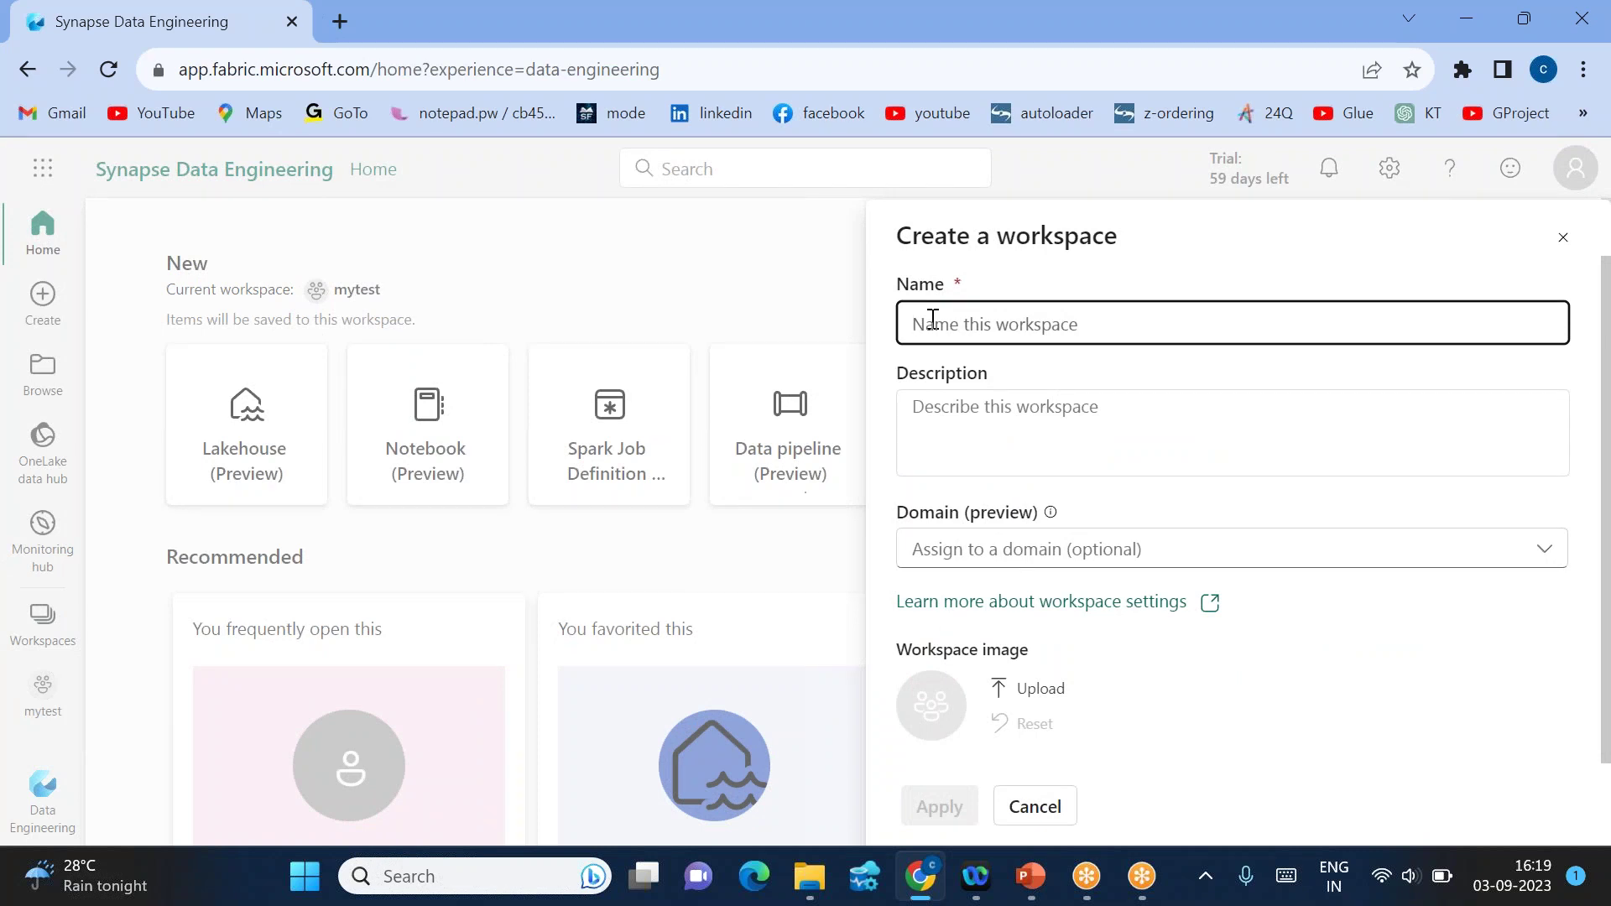
text(y)
text(@#$%$^%^*&(()
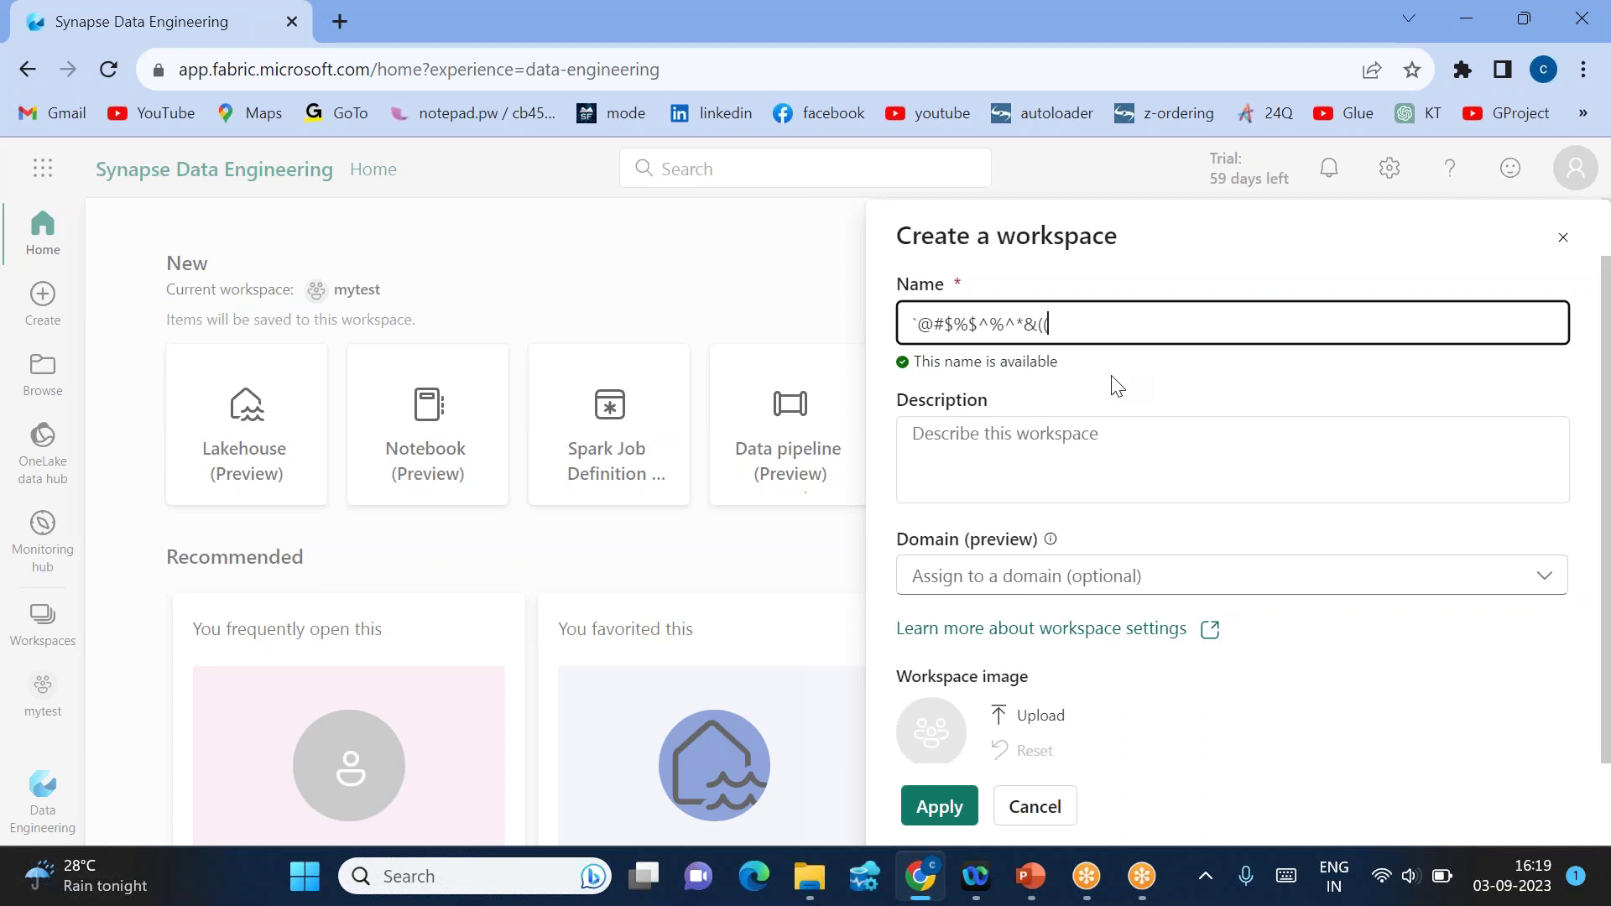
key(ctrl+a)
key(BackSpace)
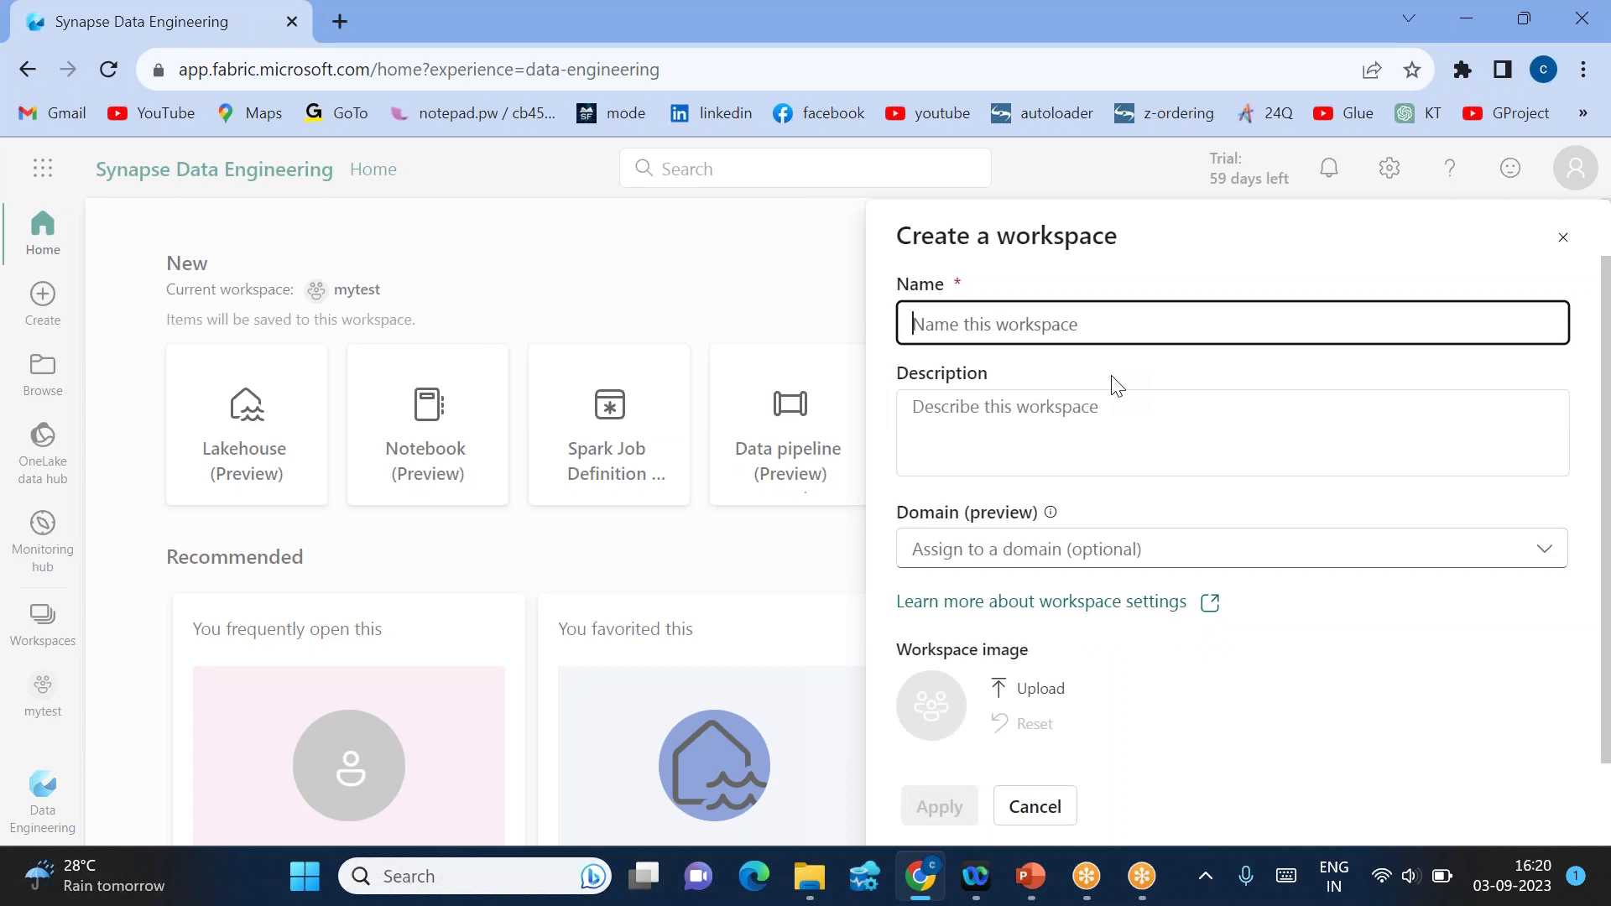
text(myfirst)
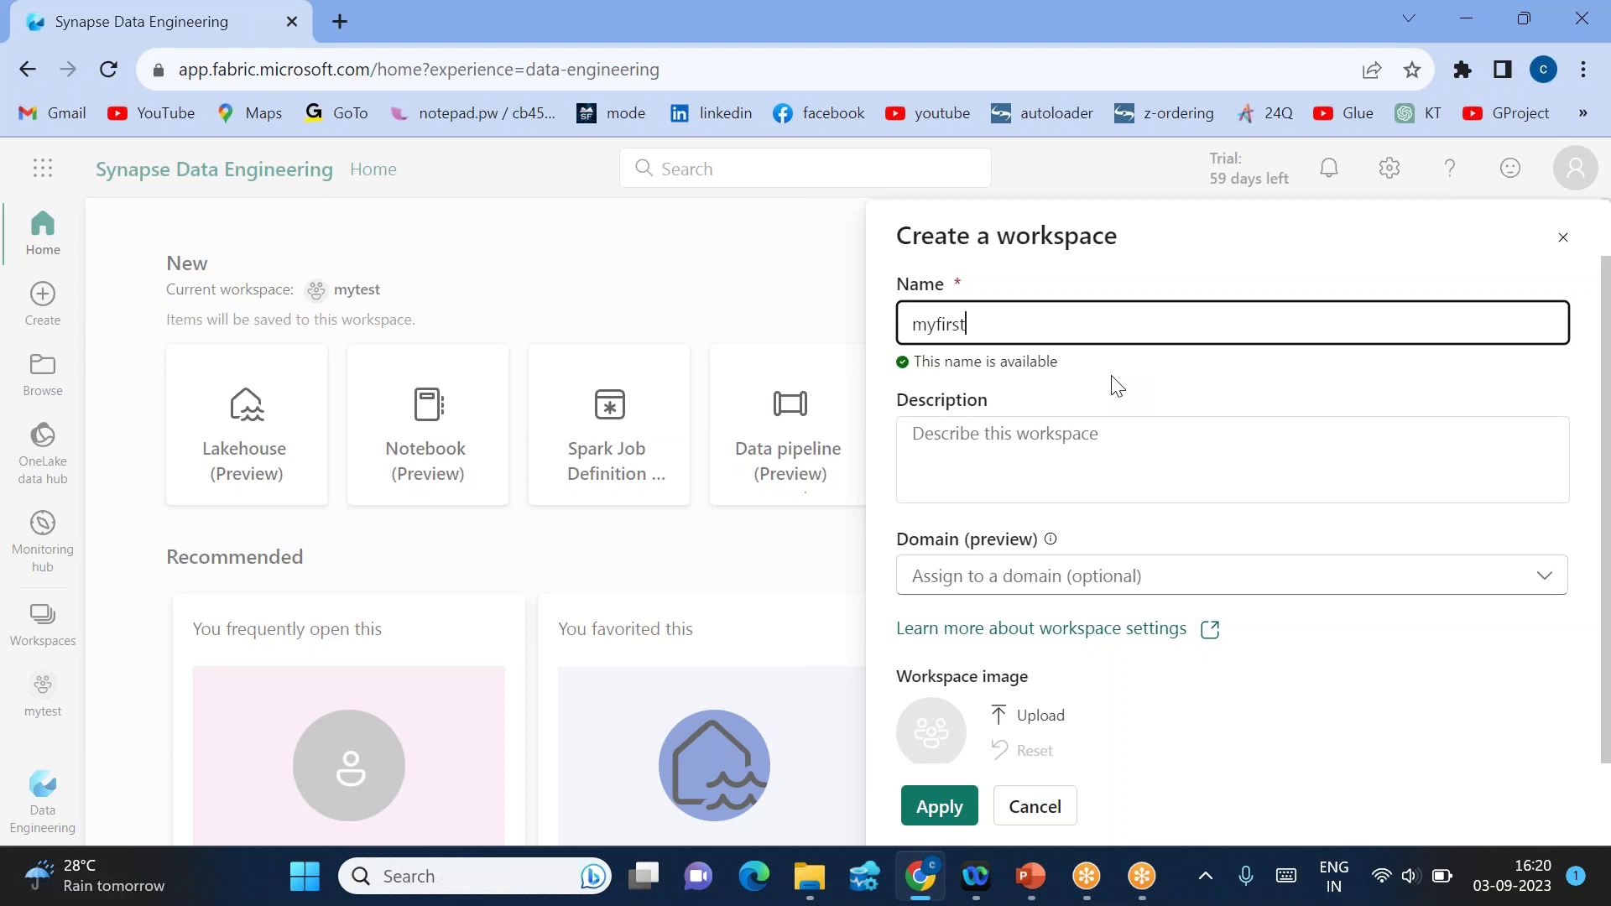
text(ws)
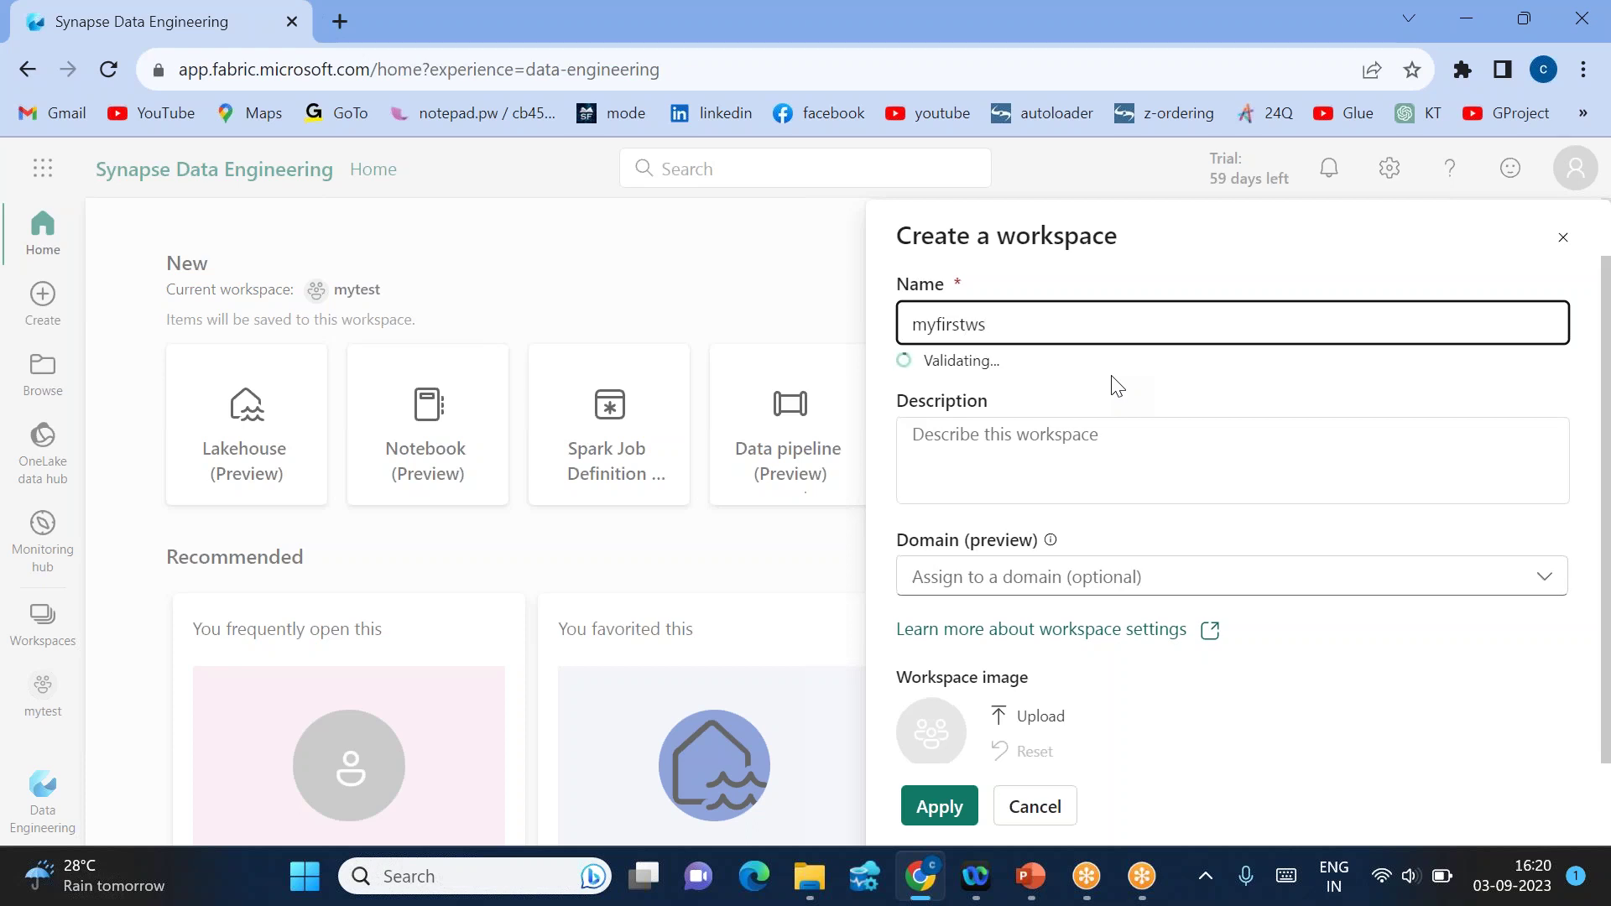
click(937, 327)
text(_)
text(-)
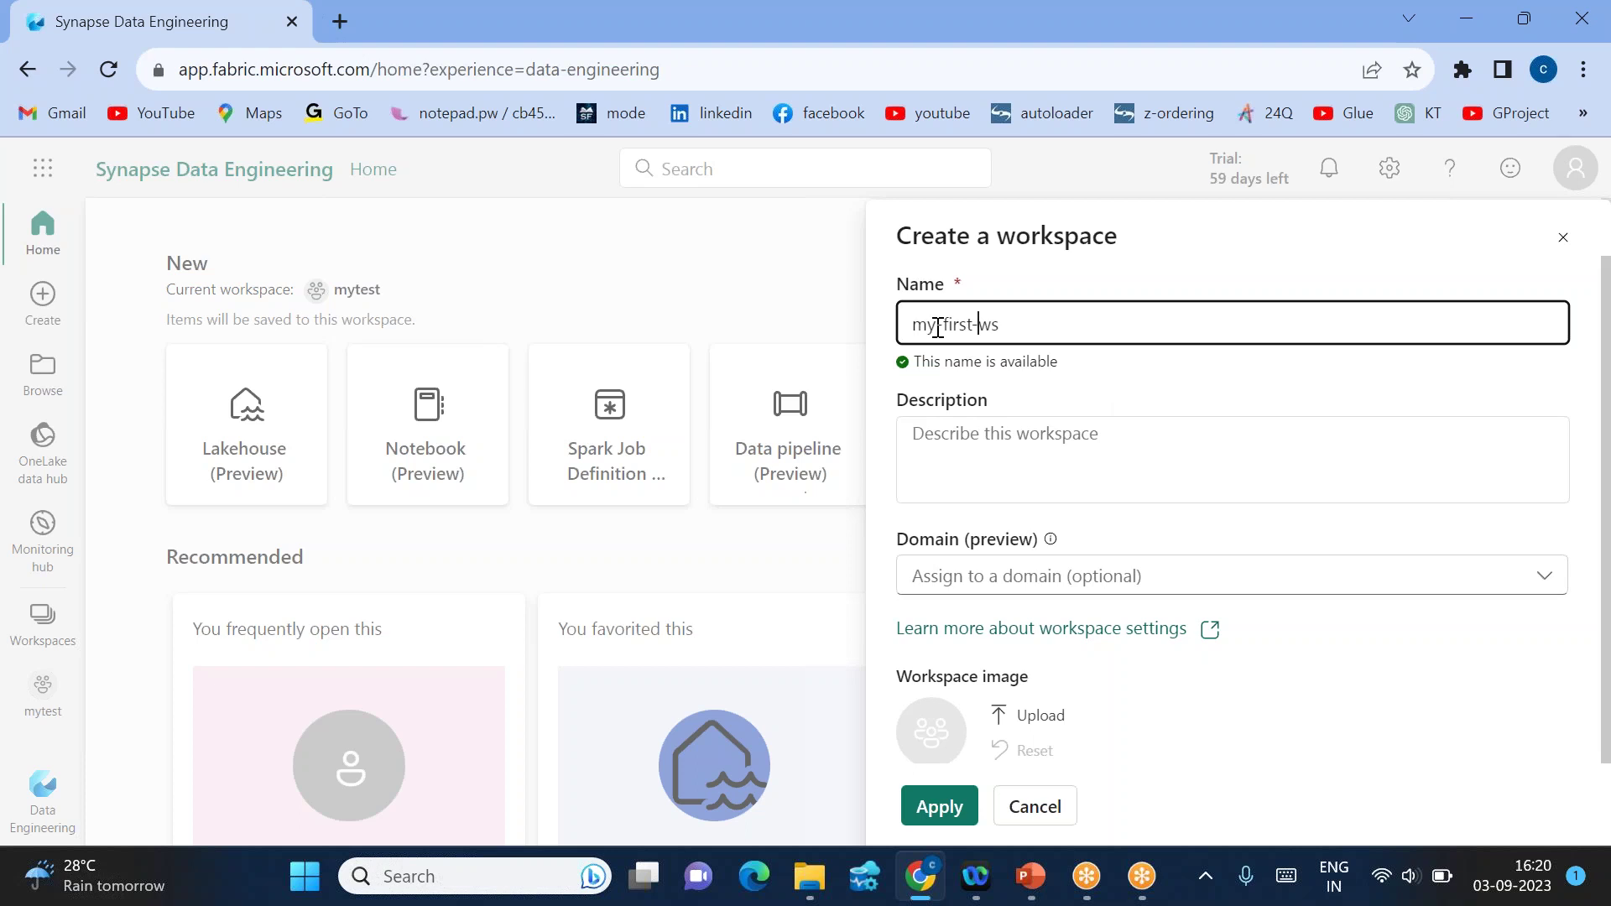
click(1156, 370)
drag(917, 327, 1024, 327)
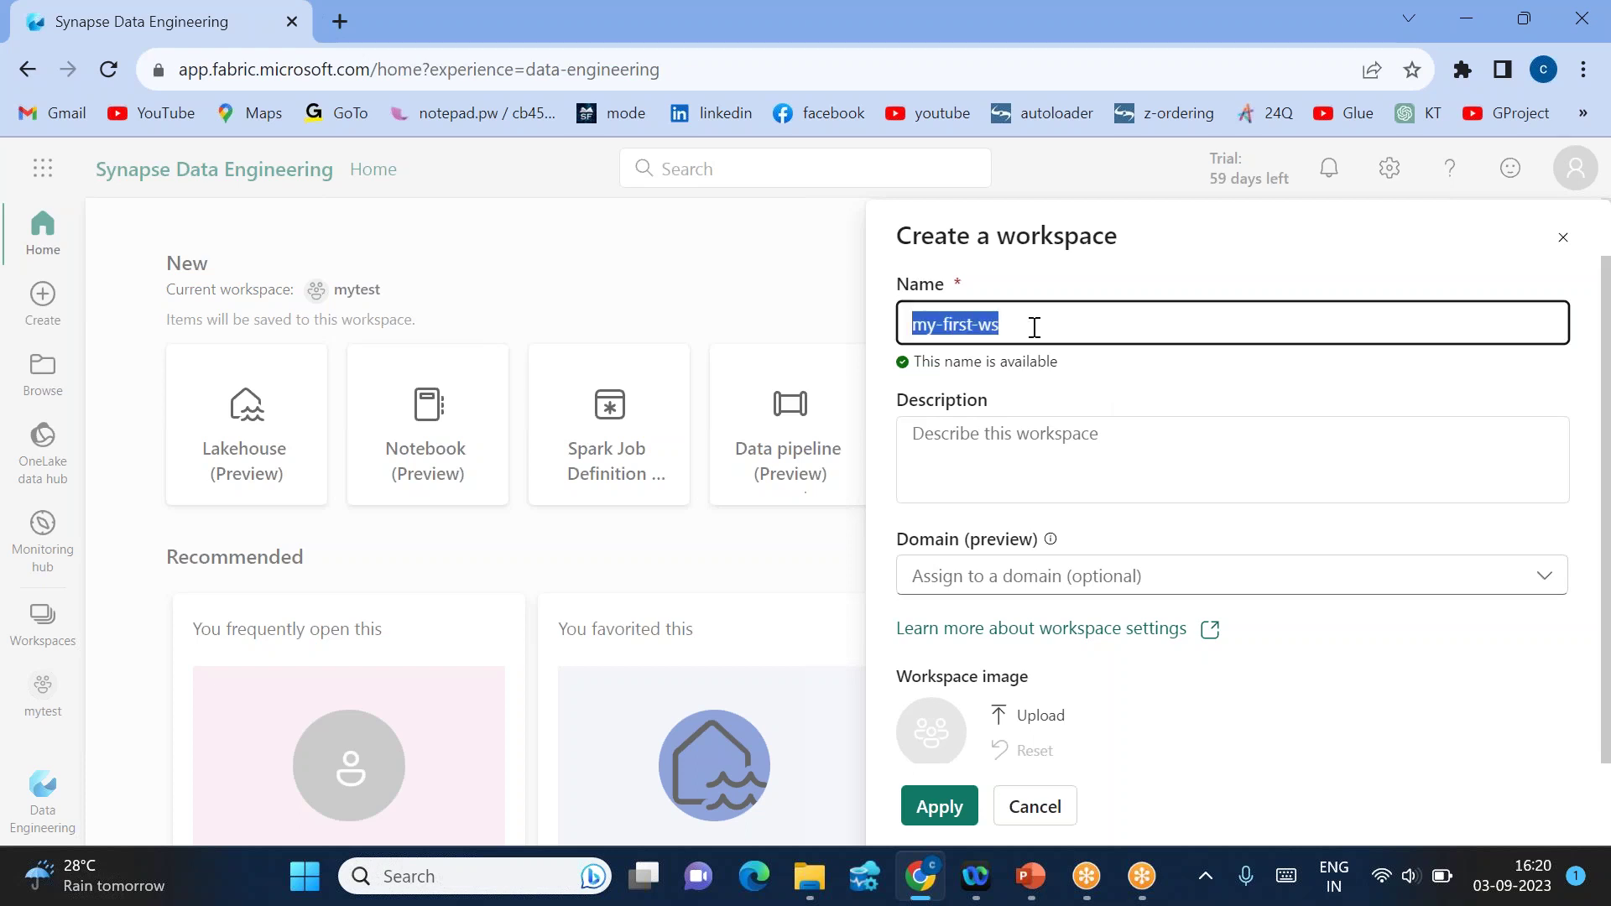
click(1099, 370)
Step: Enter the workspace description 'This is for demo'
click(952, 446)
text(Thi)
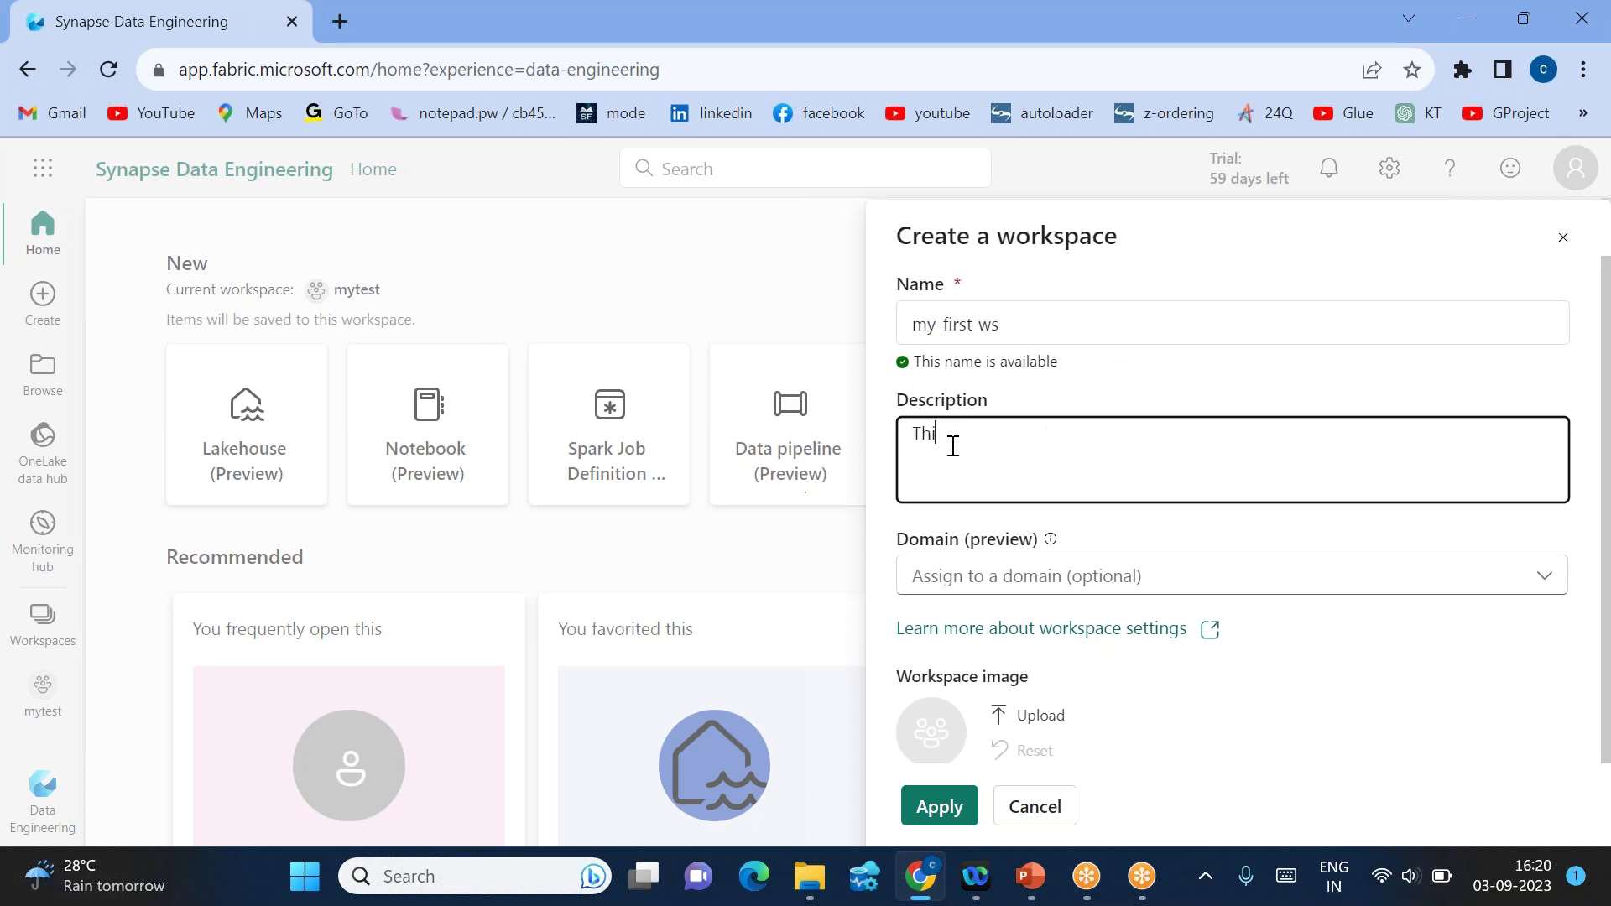
text(s is for demo)
scroll(1057, 466, down, 2)
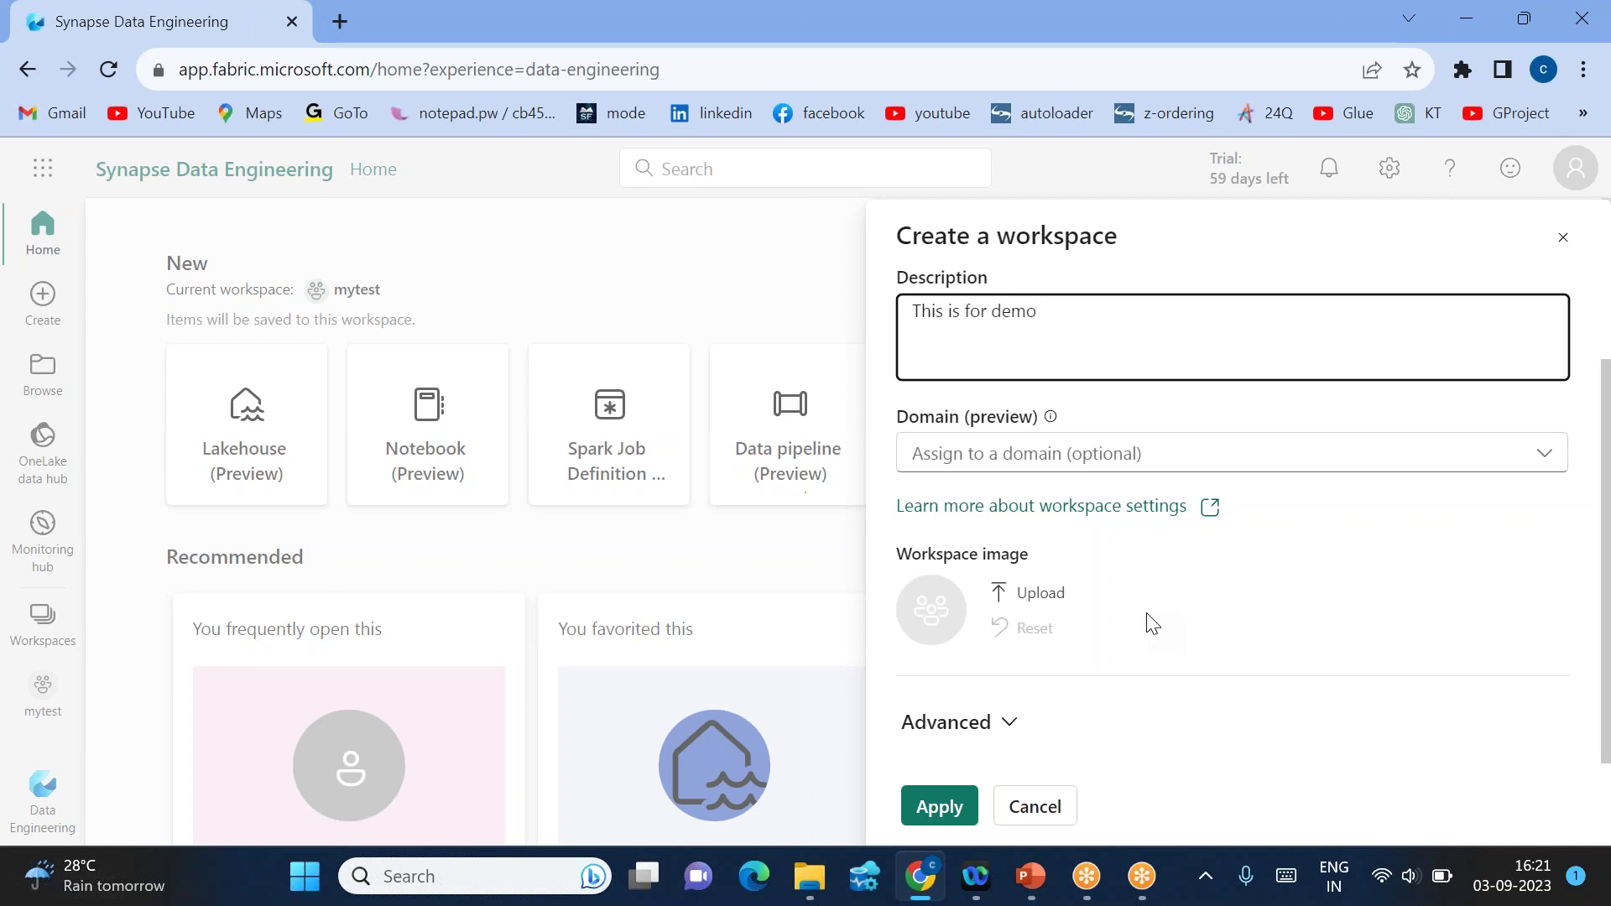
Step: Review the advanced contact list and license options, and apply with Trial license mode kept
click(965, 727)
scroll(969, 736, down, 2)
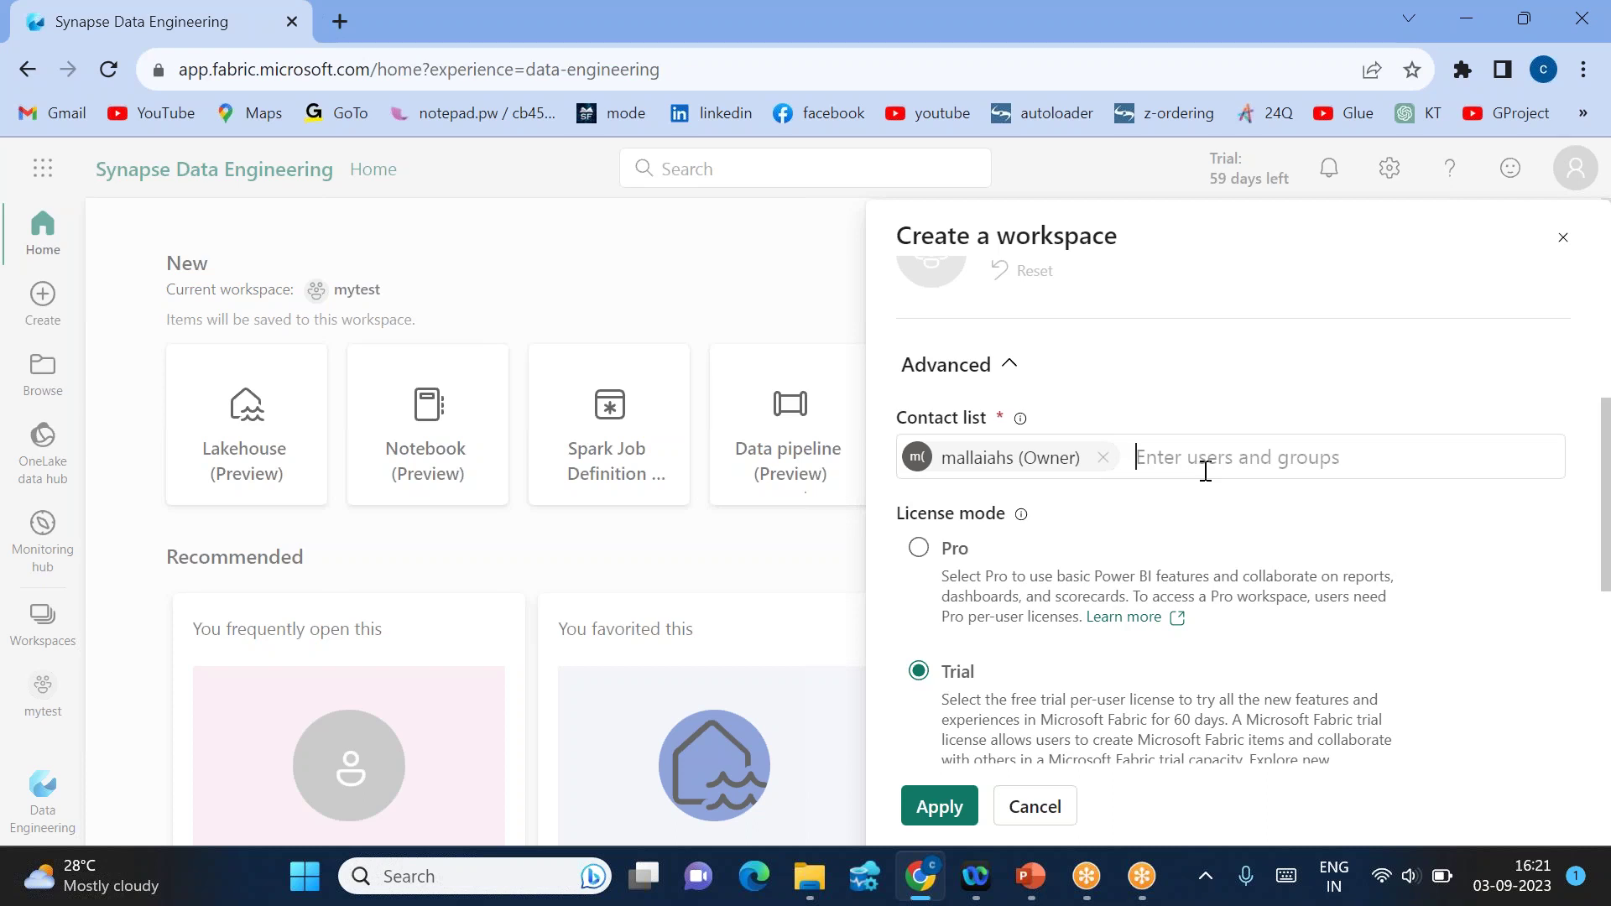
scroll(1205, 471, down, 1)
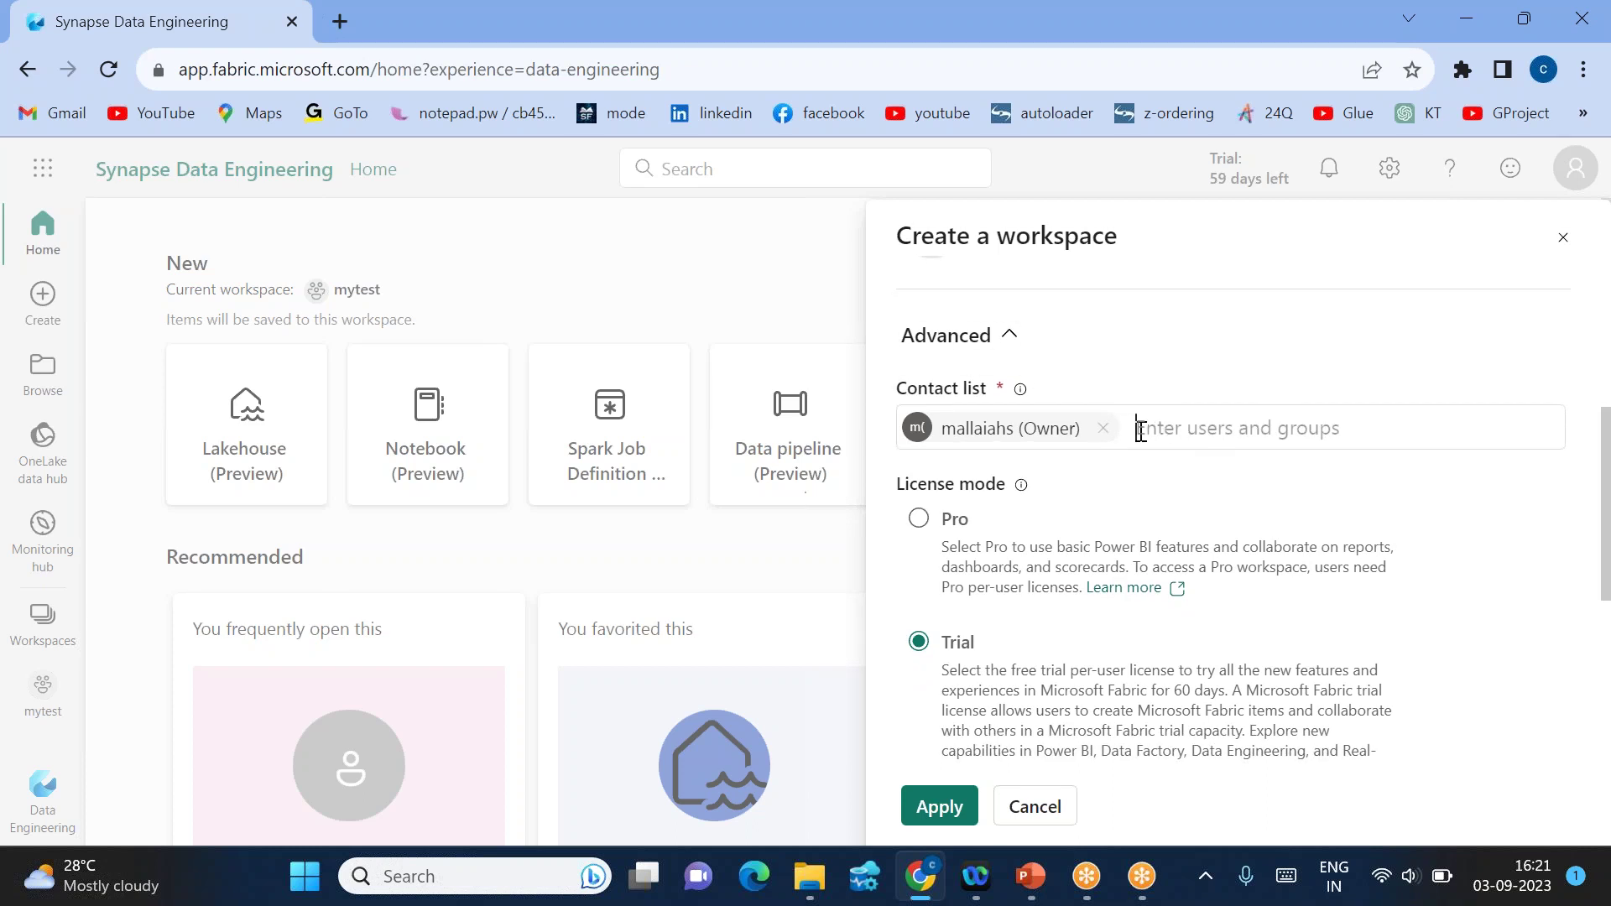
scroll(1191, 426, down, 2)
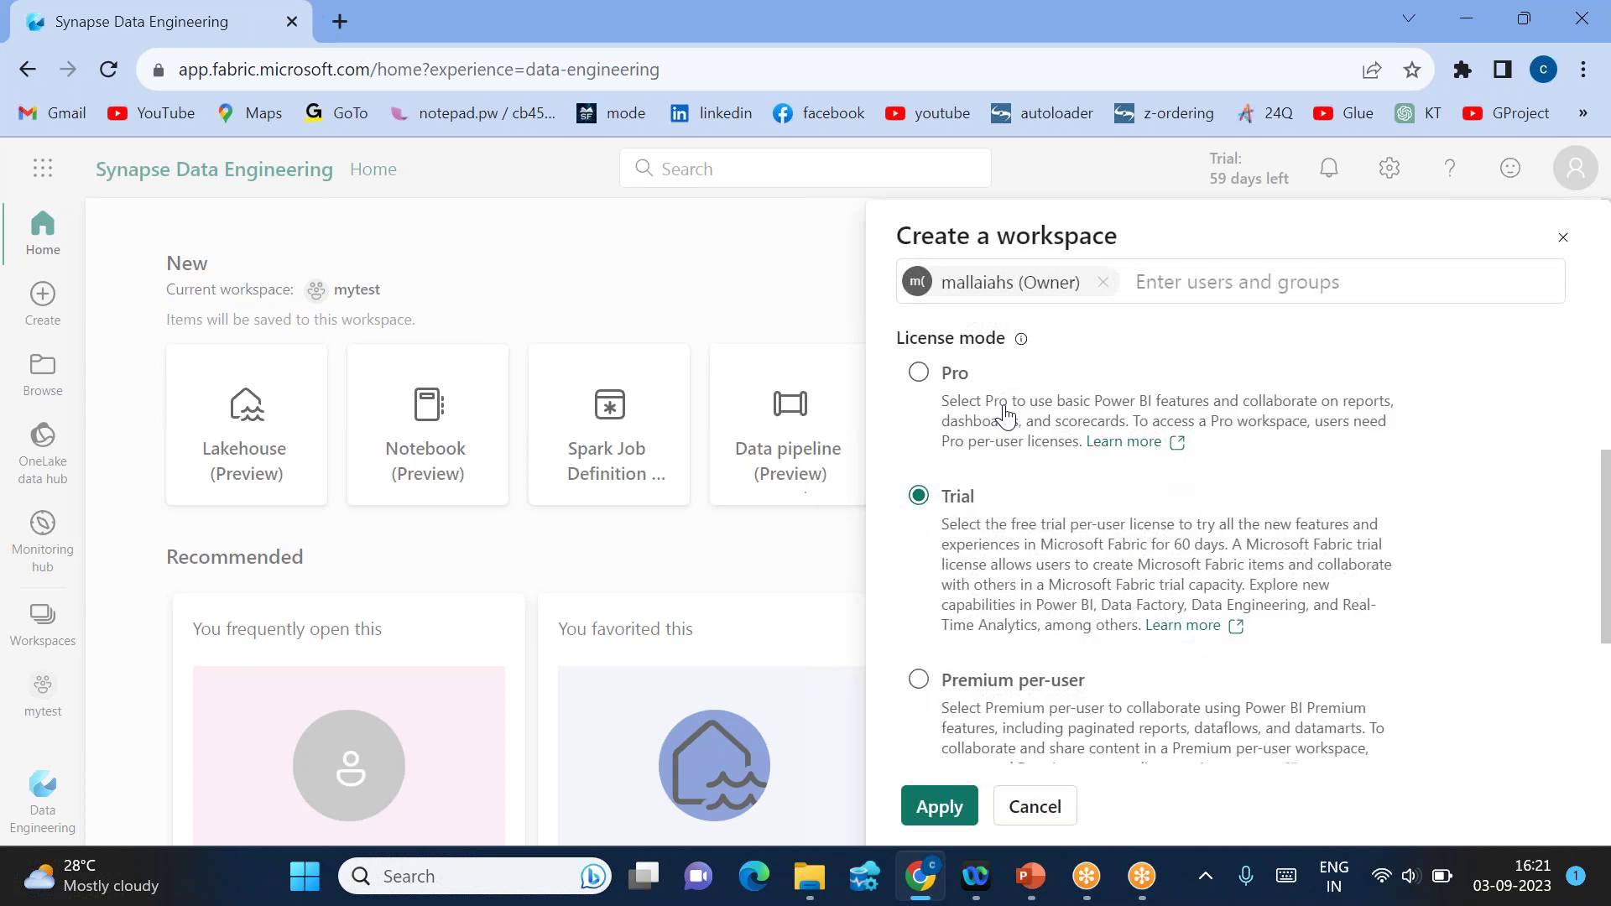
scroll(1125, 516, down, 1)
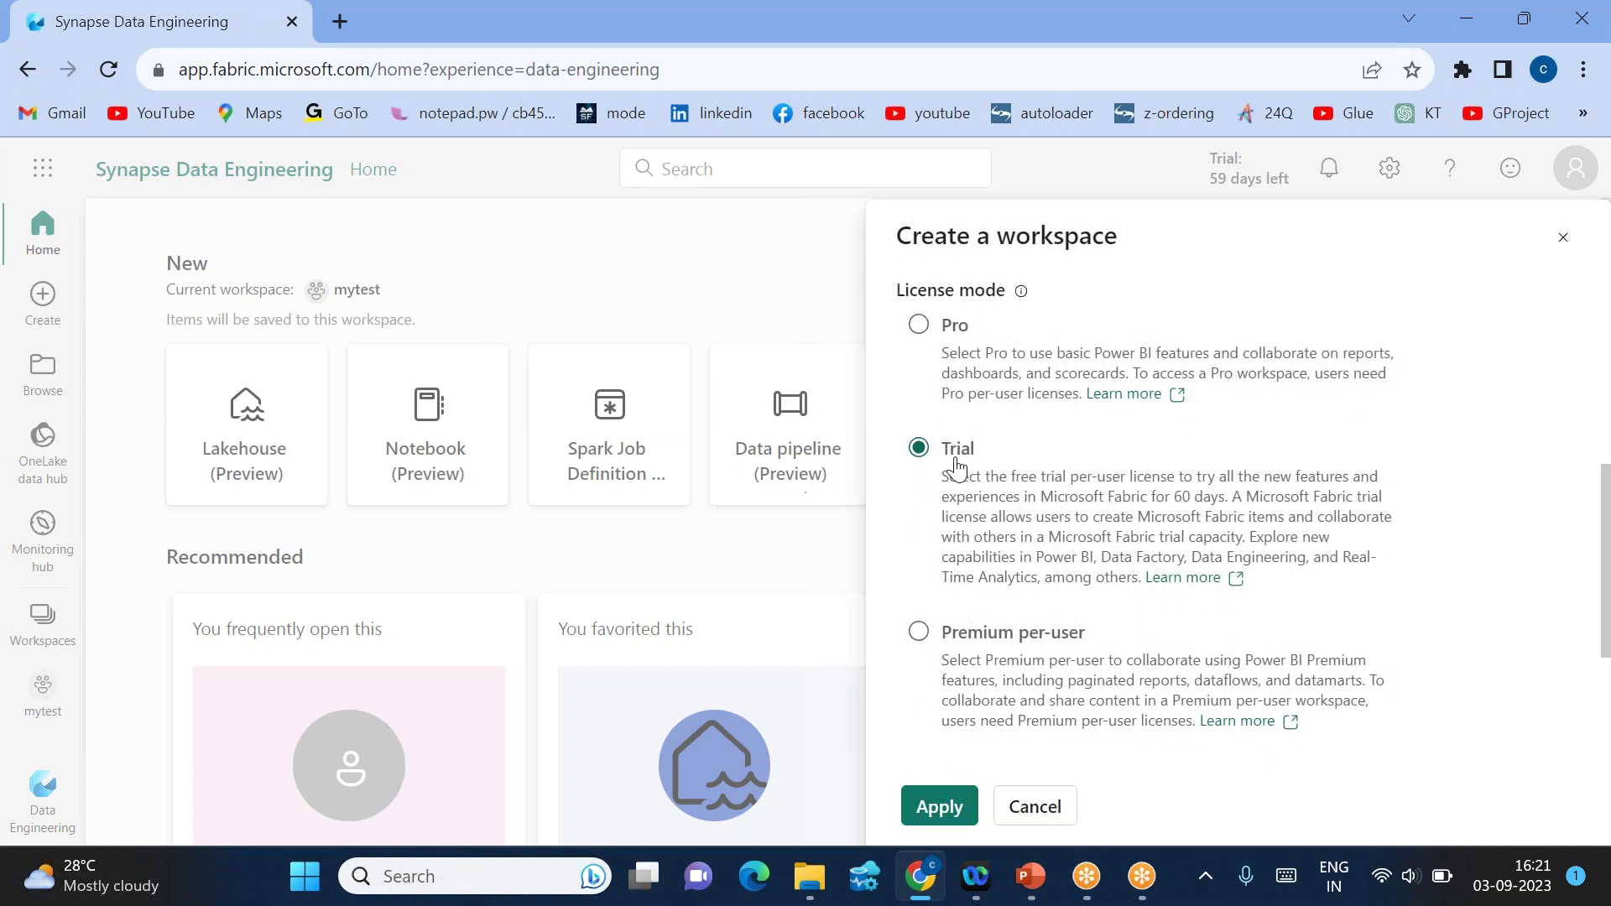
scroll(989, 457, down, 2)
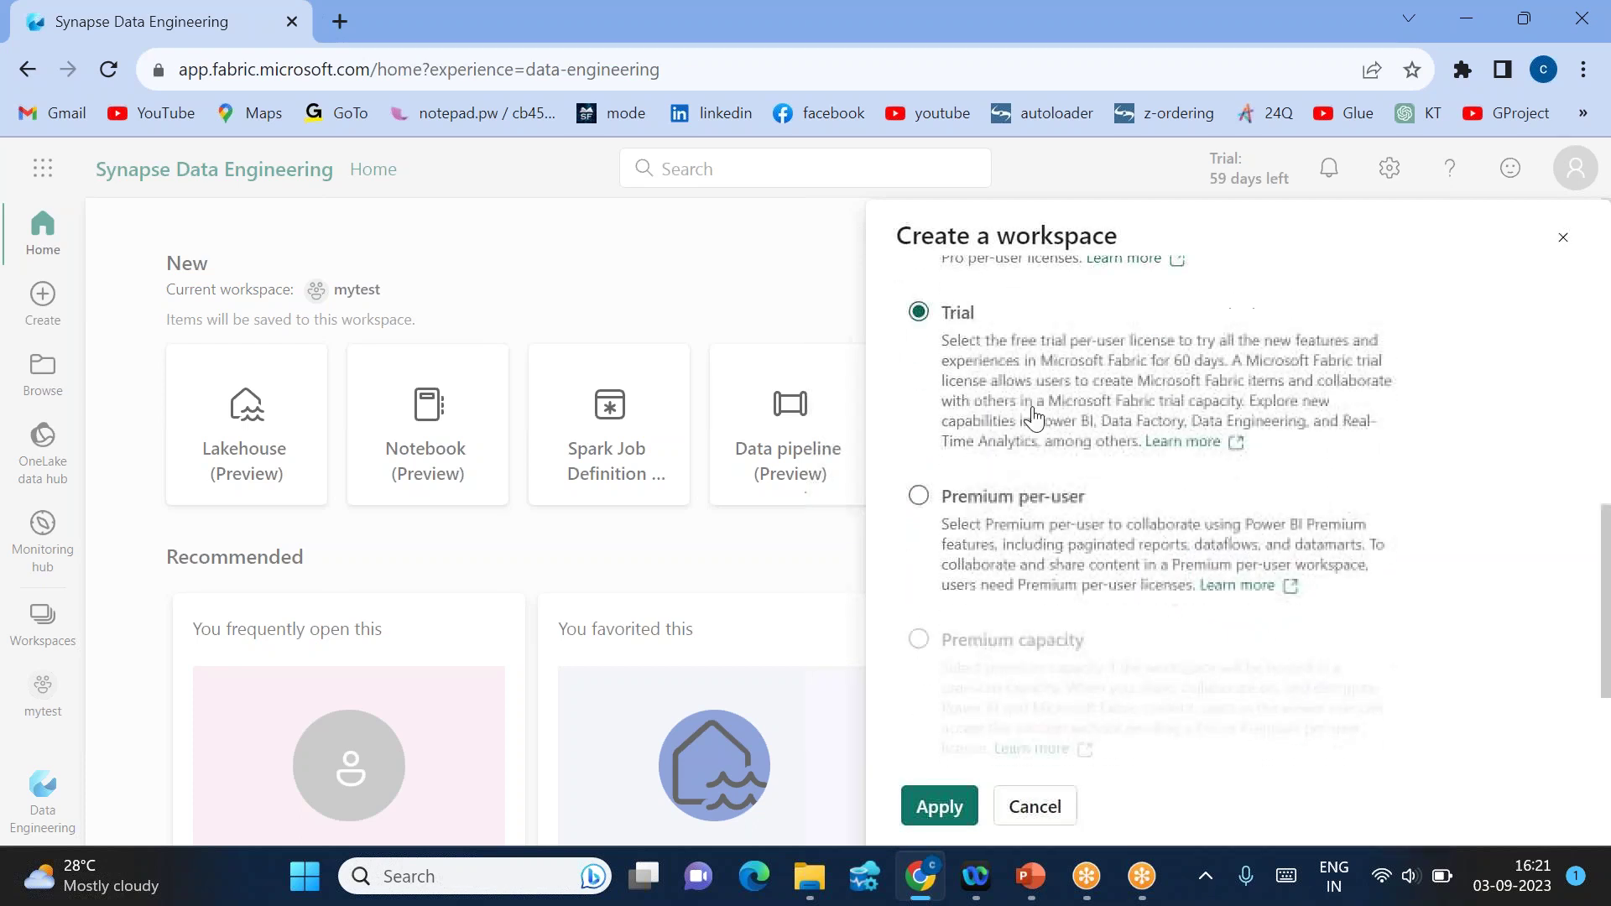
scroll(1037, 655, down, 1)
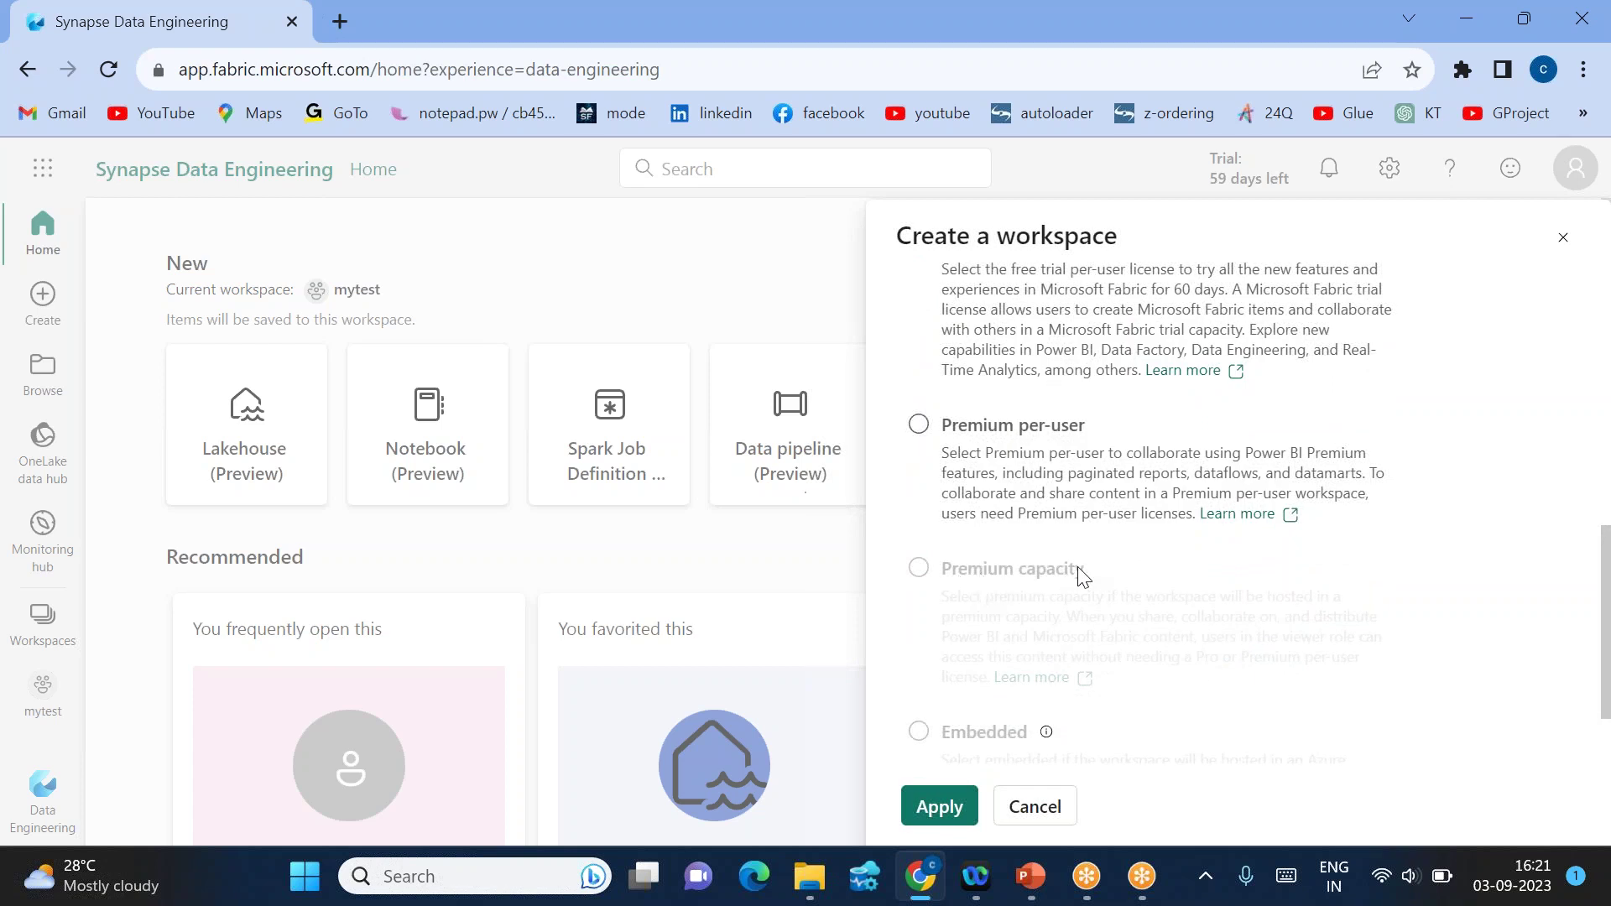
scroll(1007, 563, up, 3)
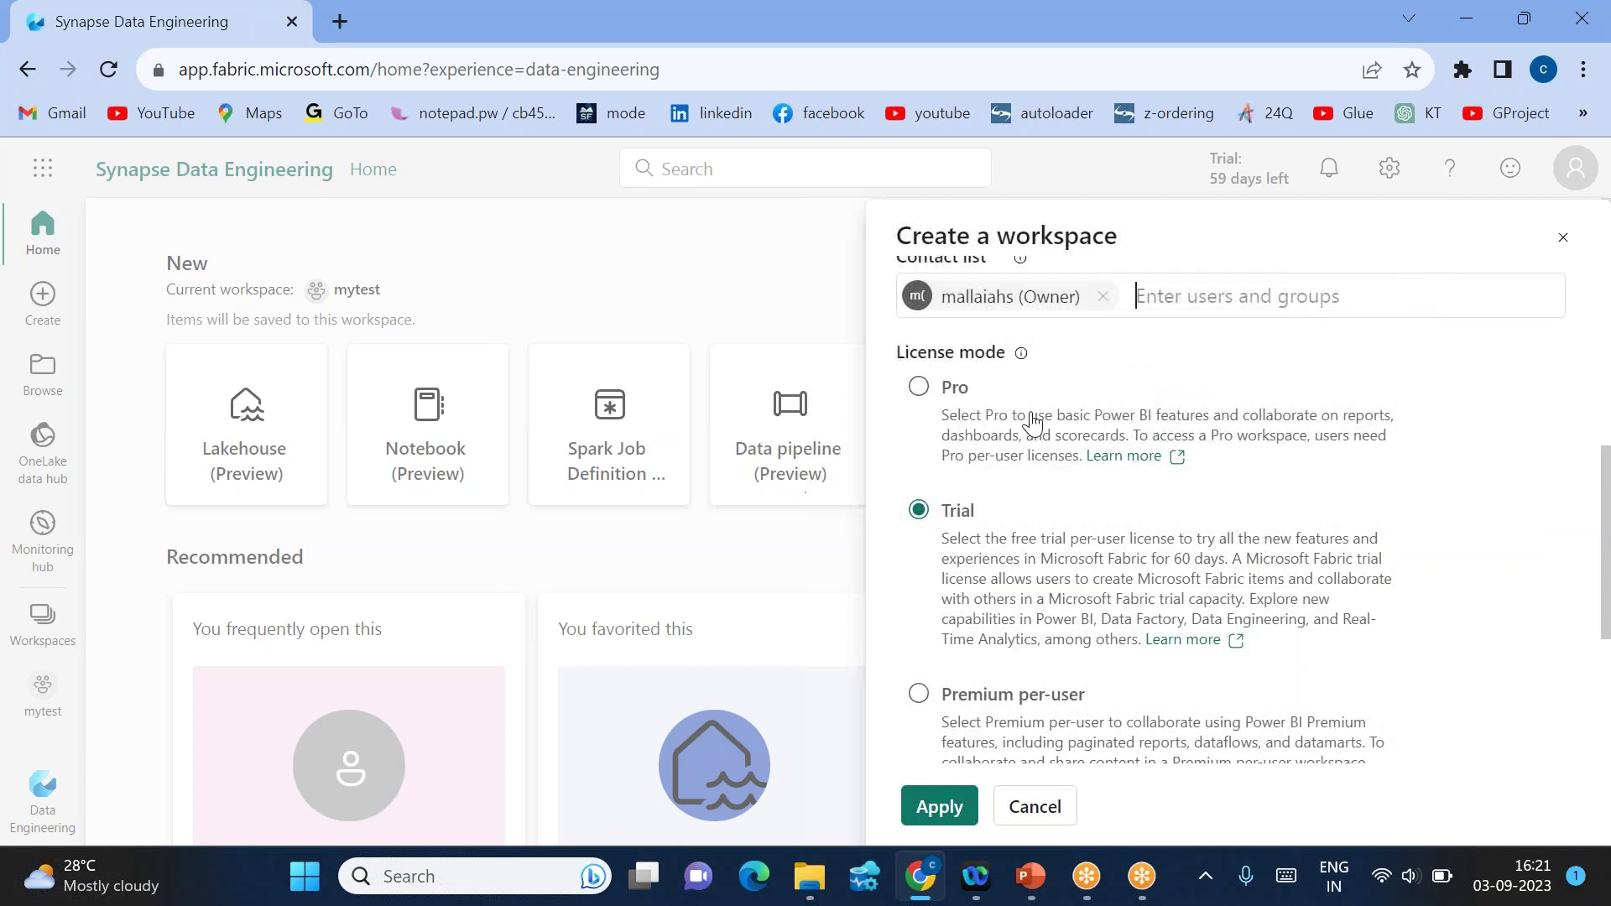
scroll(1070, 701, down, 2)
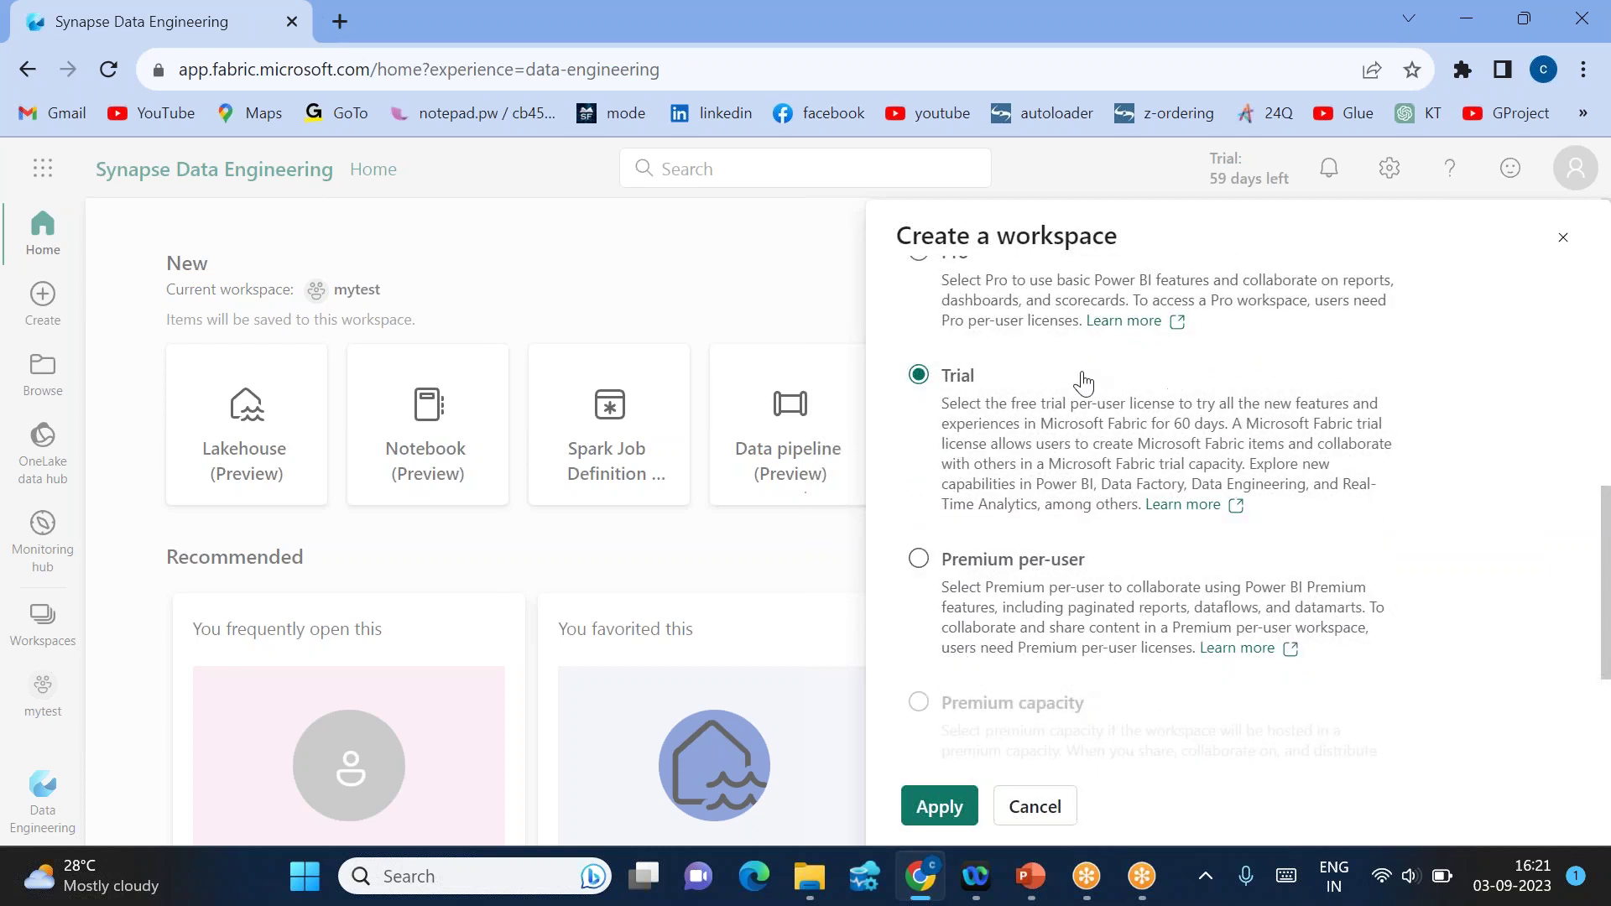
scroll(1125, 576, down, 1)
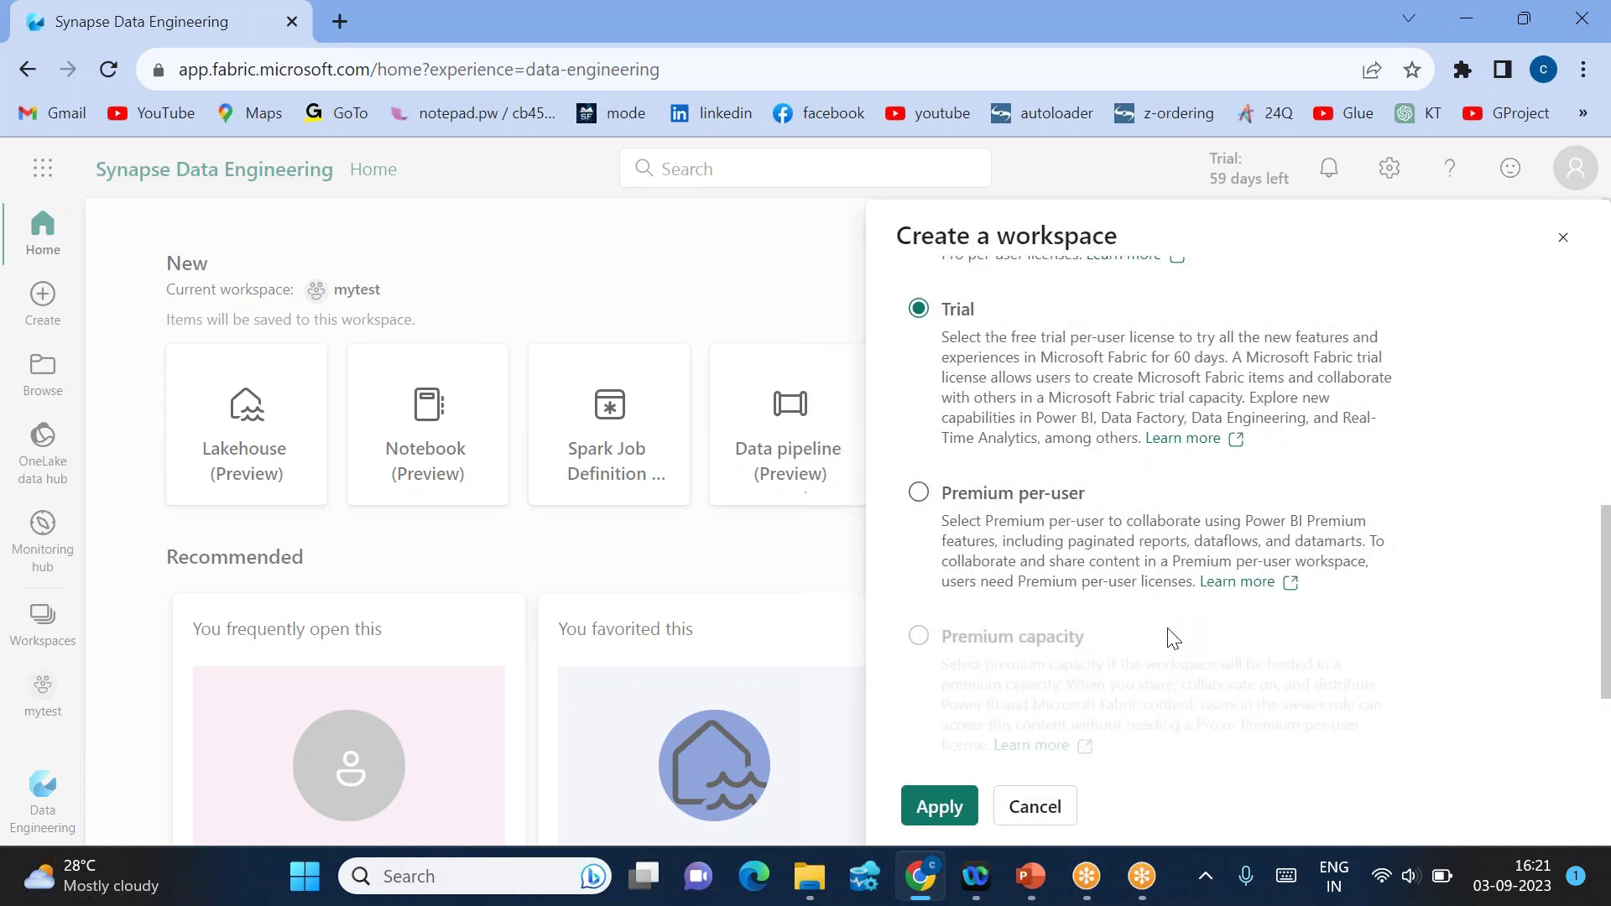
scroll(948, 809, up, 1)
click(940, 807)
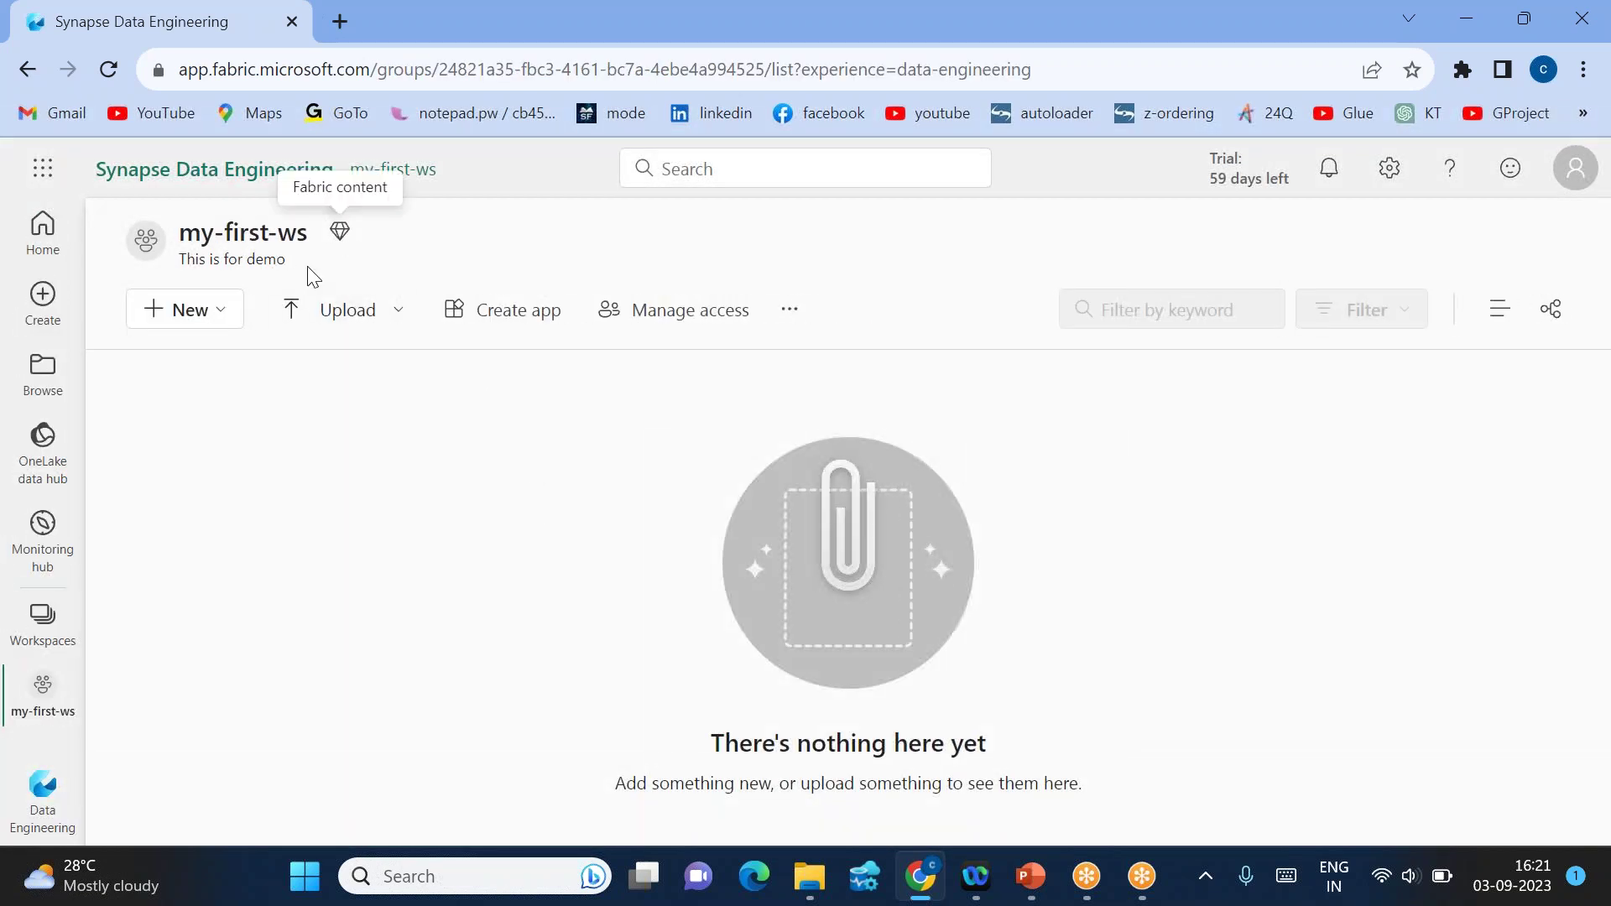
Step: Browse the + New item types, such as Data pipeline, Lakehouse, Notebook and Warehouse
click(209, 310)
scroll(255, 558, up, 1)
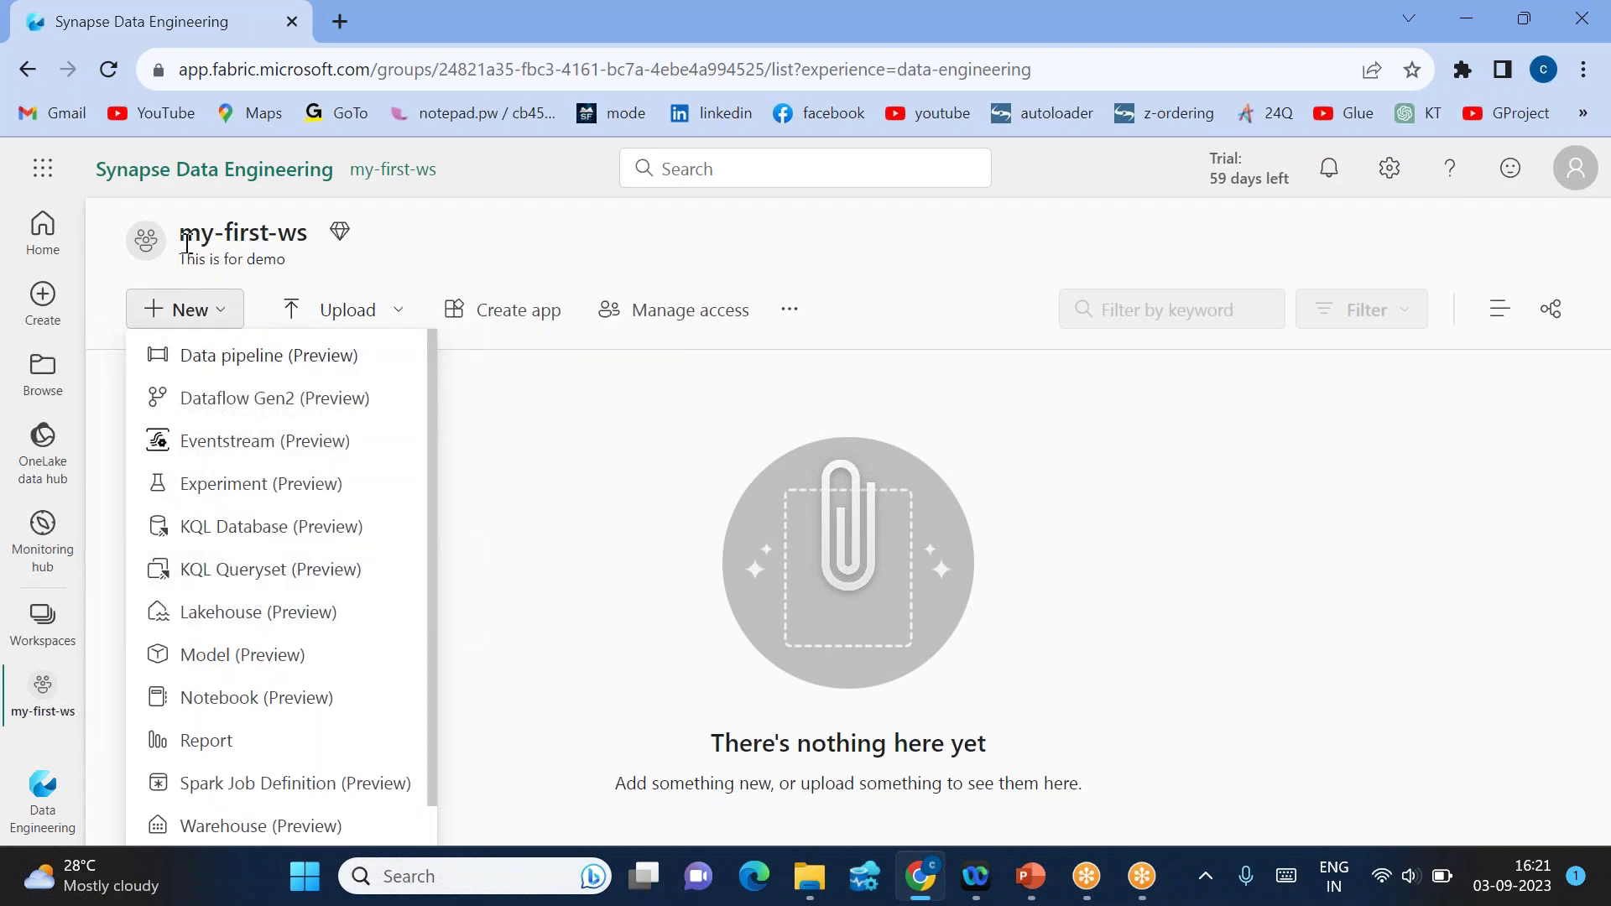
scroll(284, 527, down, 1)
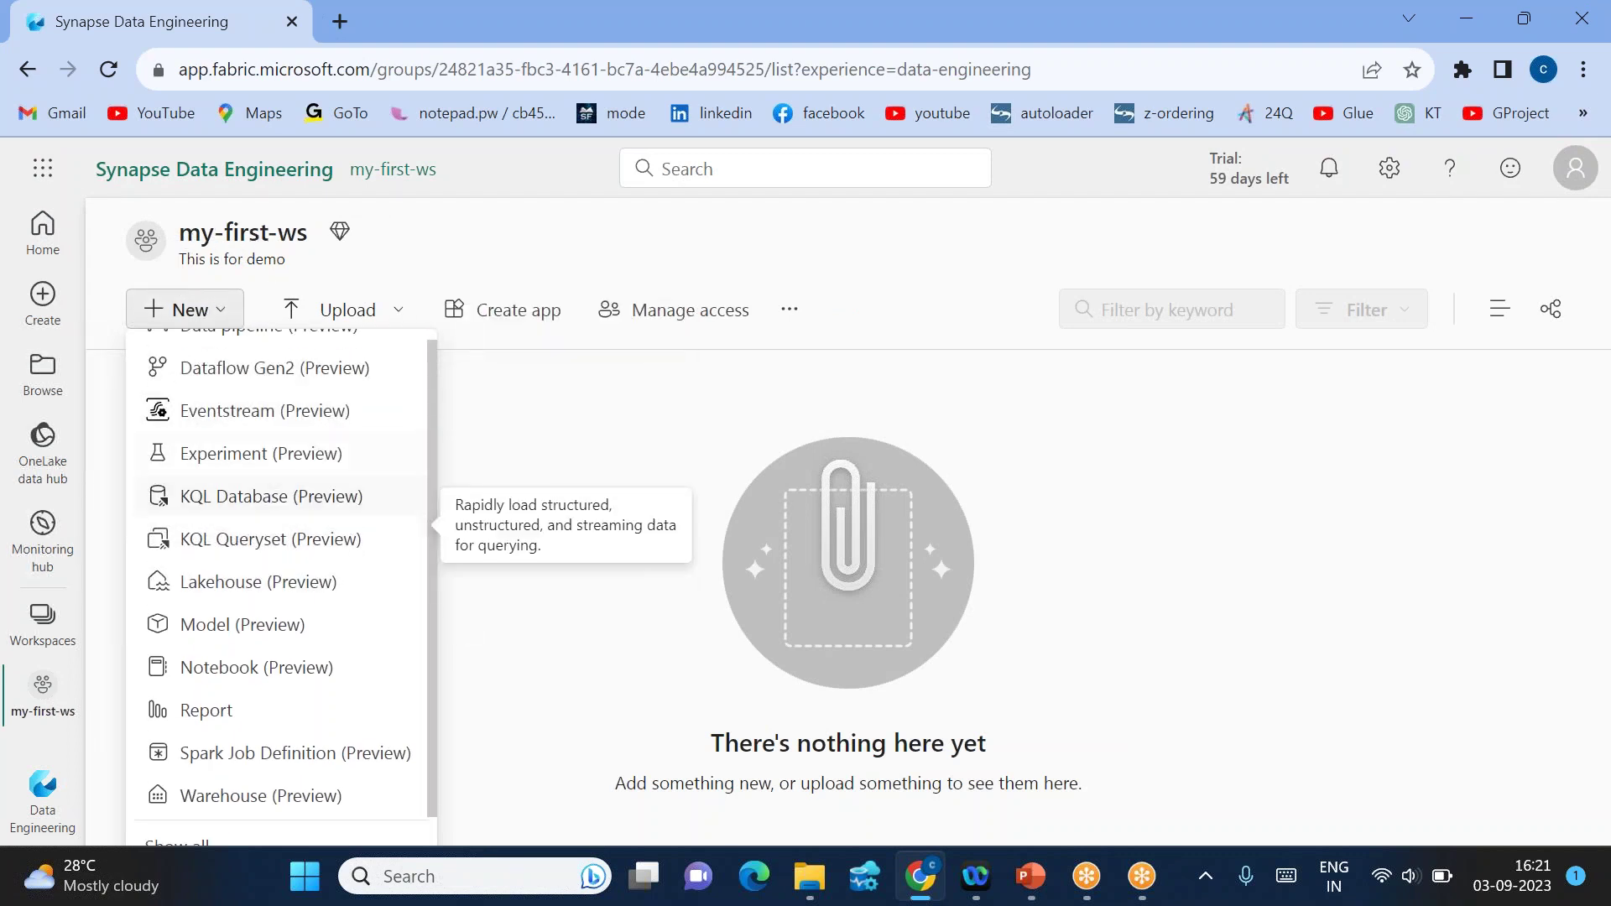
scroll(285, 527, down, 1)
scroll(284, 527, up, 1)
scroll(285, 527, down, 1)
scroll(285, 527, up, 1)
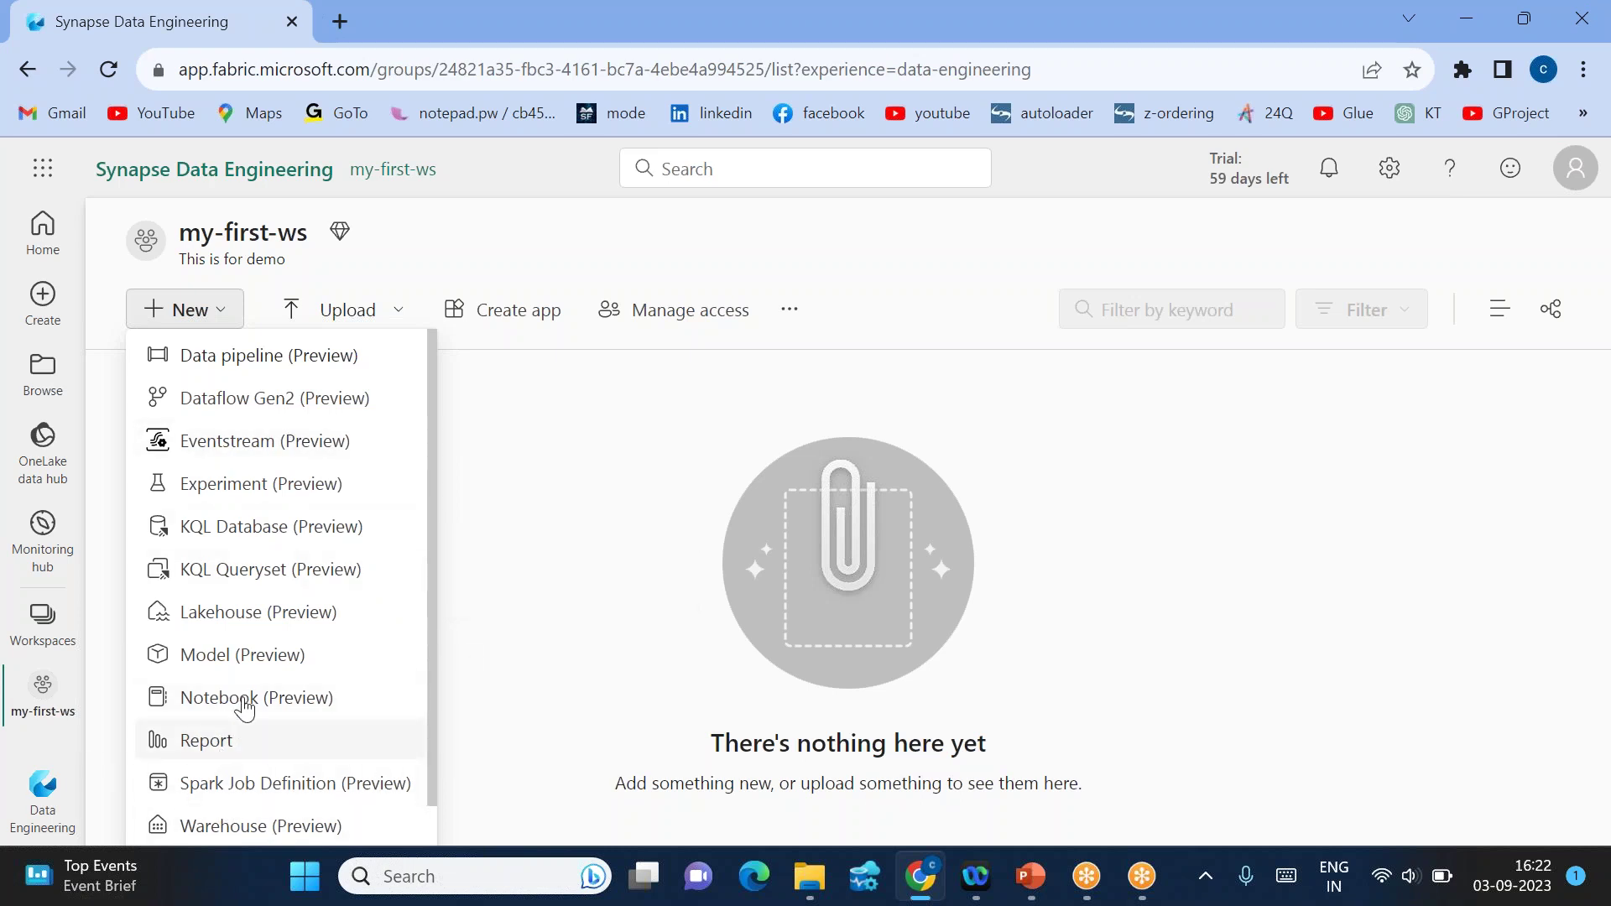
Step: Start a new lakehouse and name it my-first-lakehouse-demo, fixing a typo
click(224, 611)
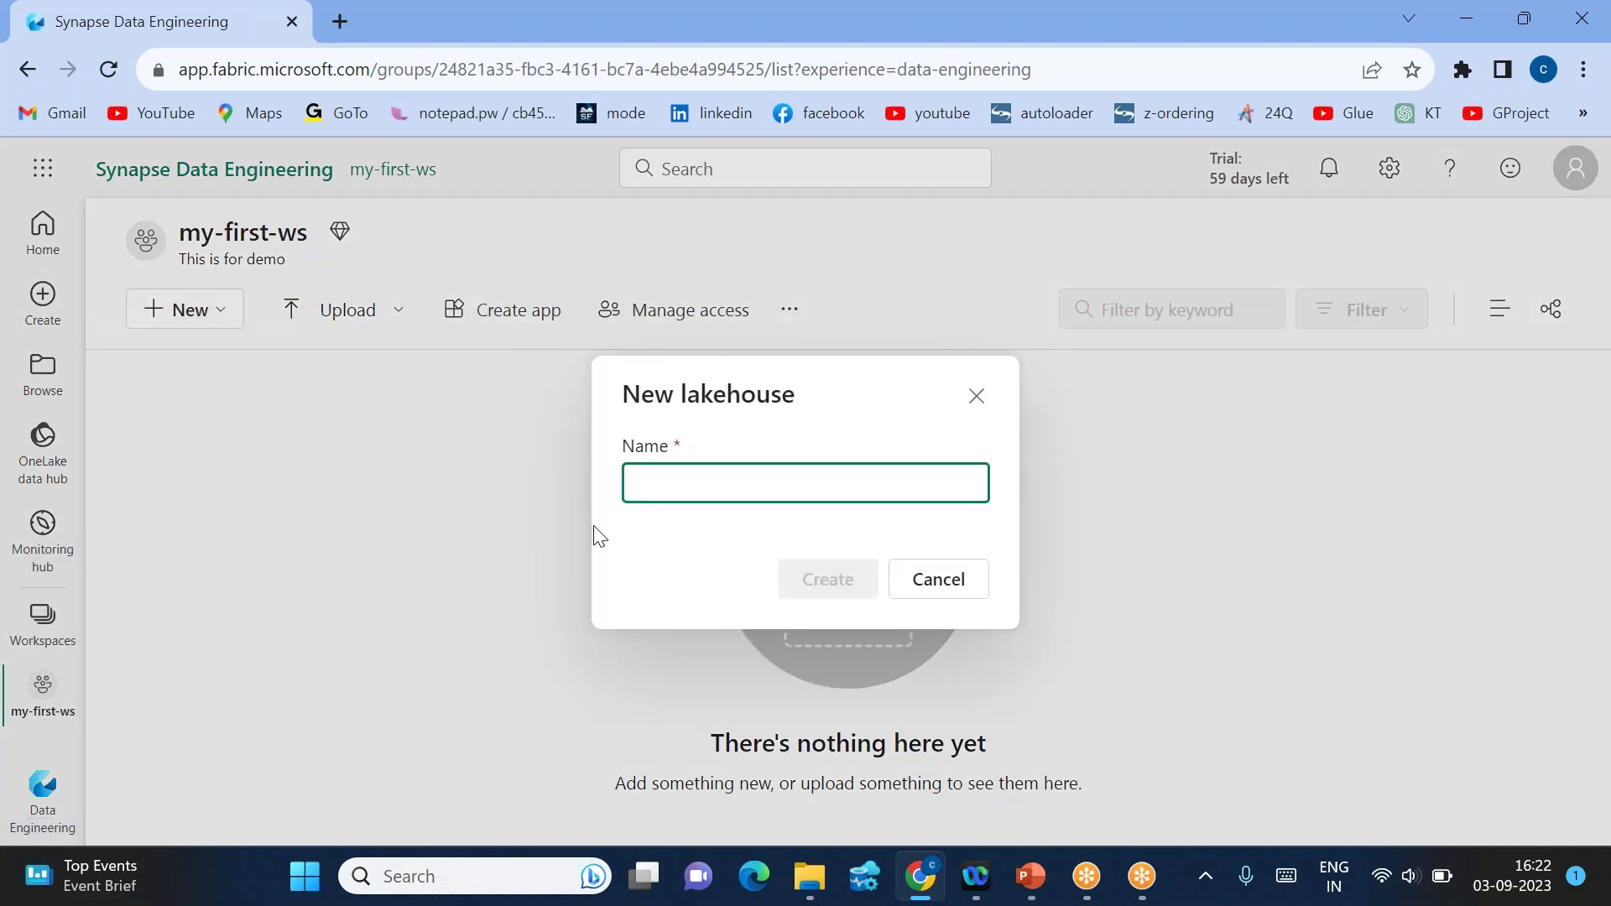
text(my)
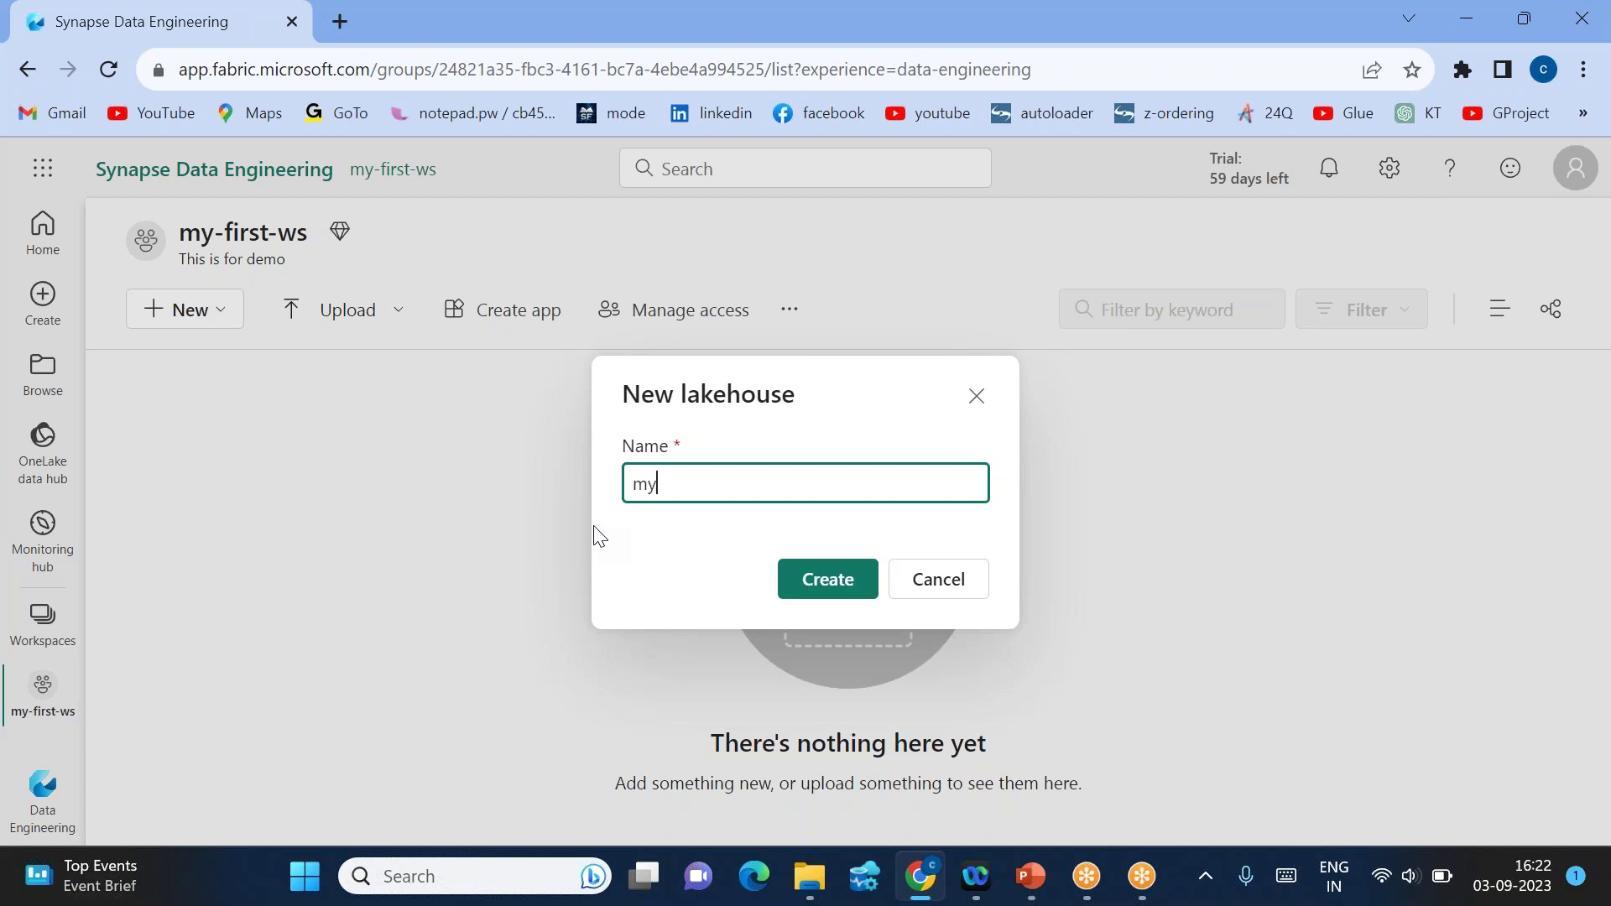
text(-first-l)
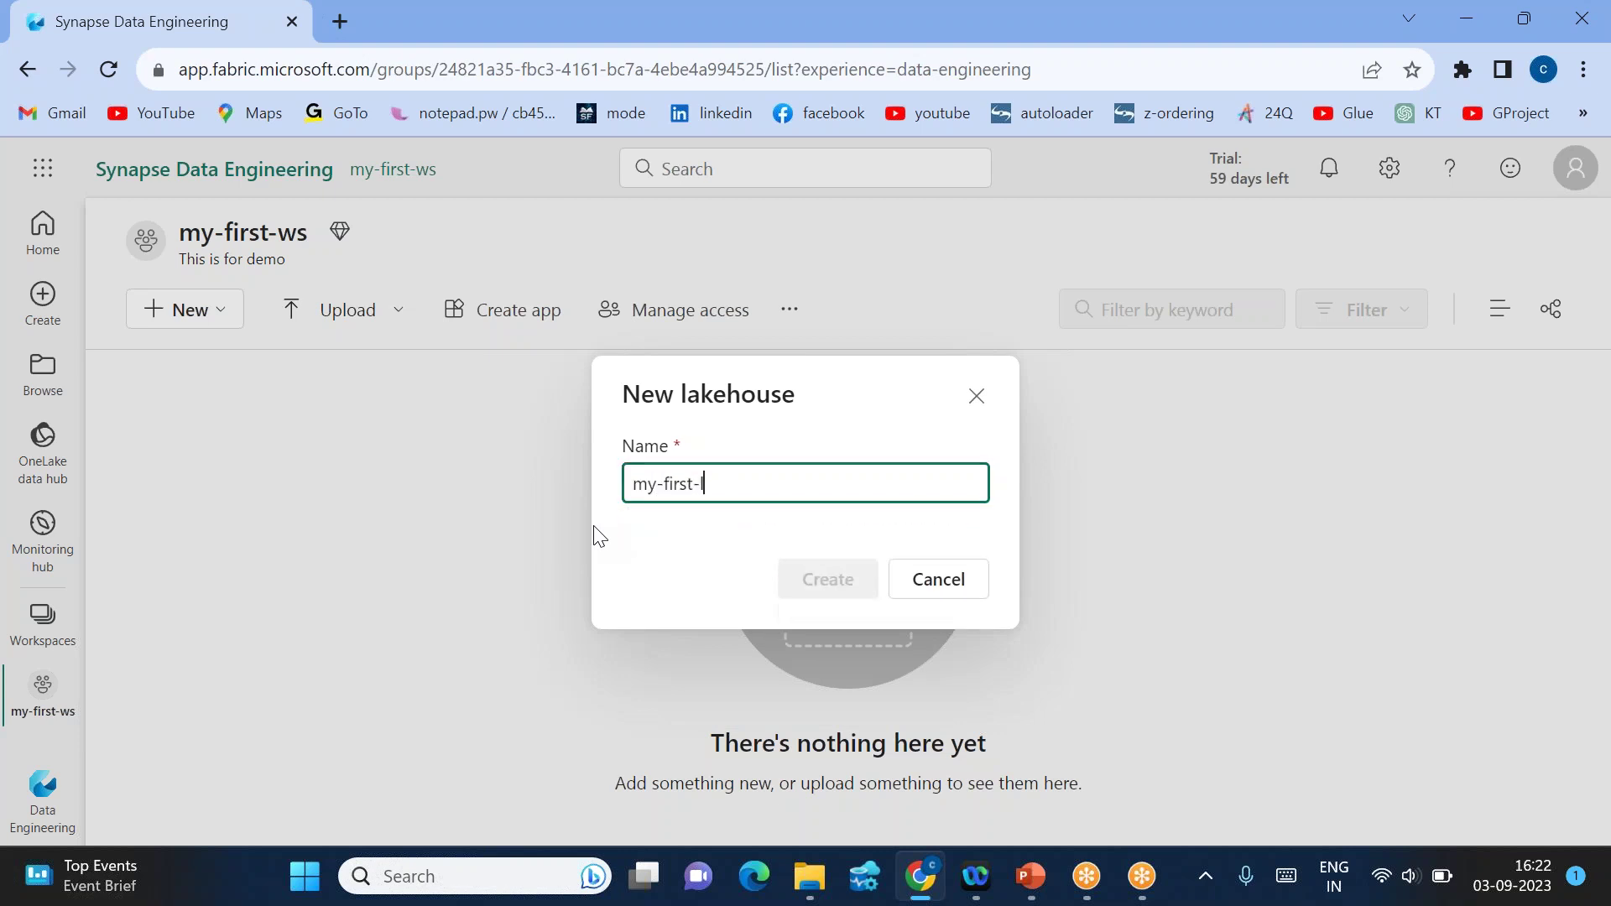
text(akeshou)
key(BackSpace)
text(house-demo)
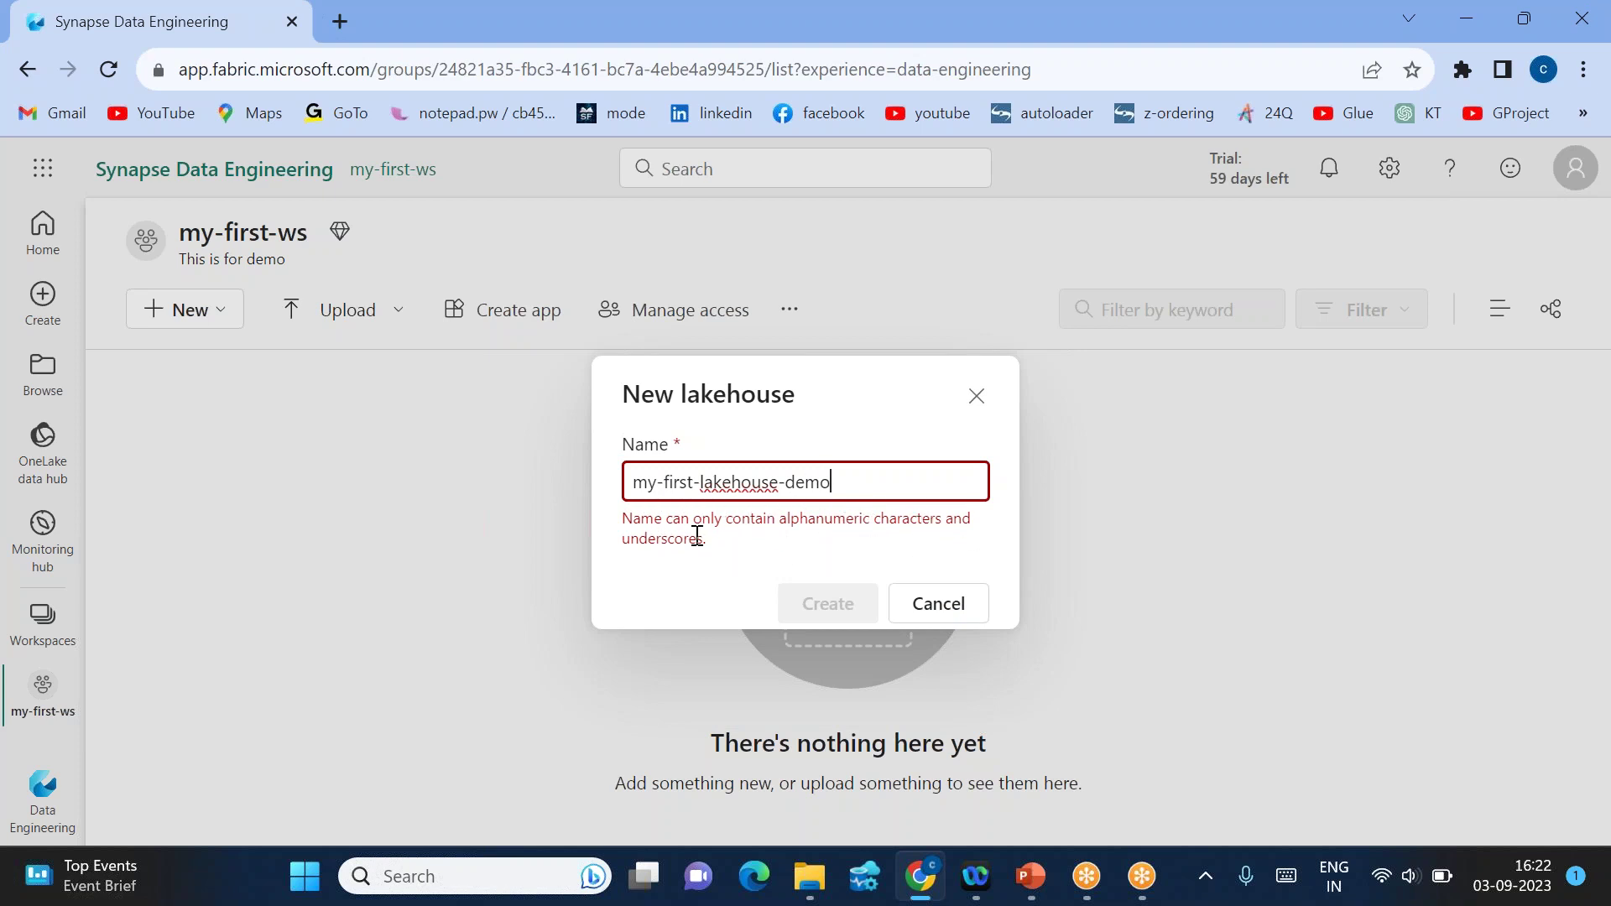
Step: Replace the hyphens with underscores to get my_first_lakehouse_demo, then create it
click(664, 483)
key(BackSpace)
text(_)
click(698, 485)
key(BackSpace)
text(_)
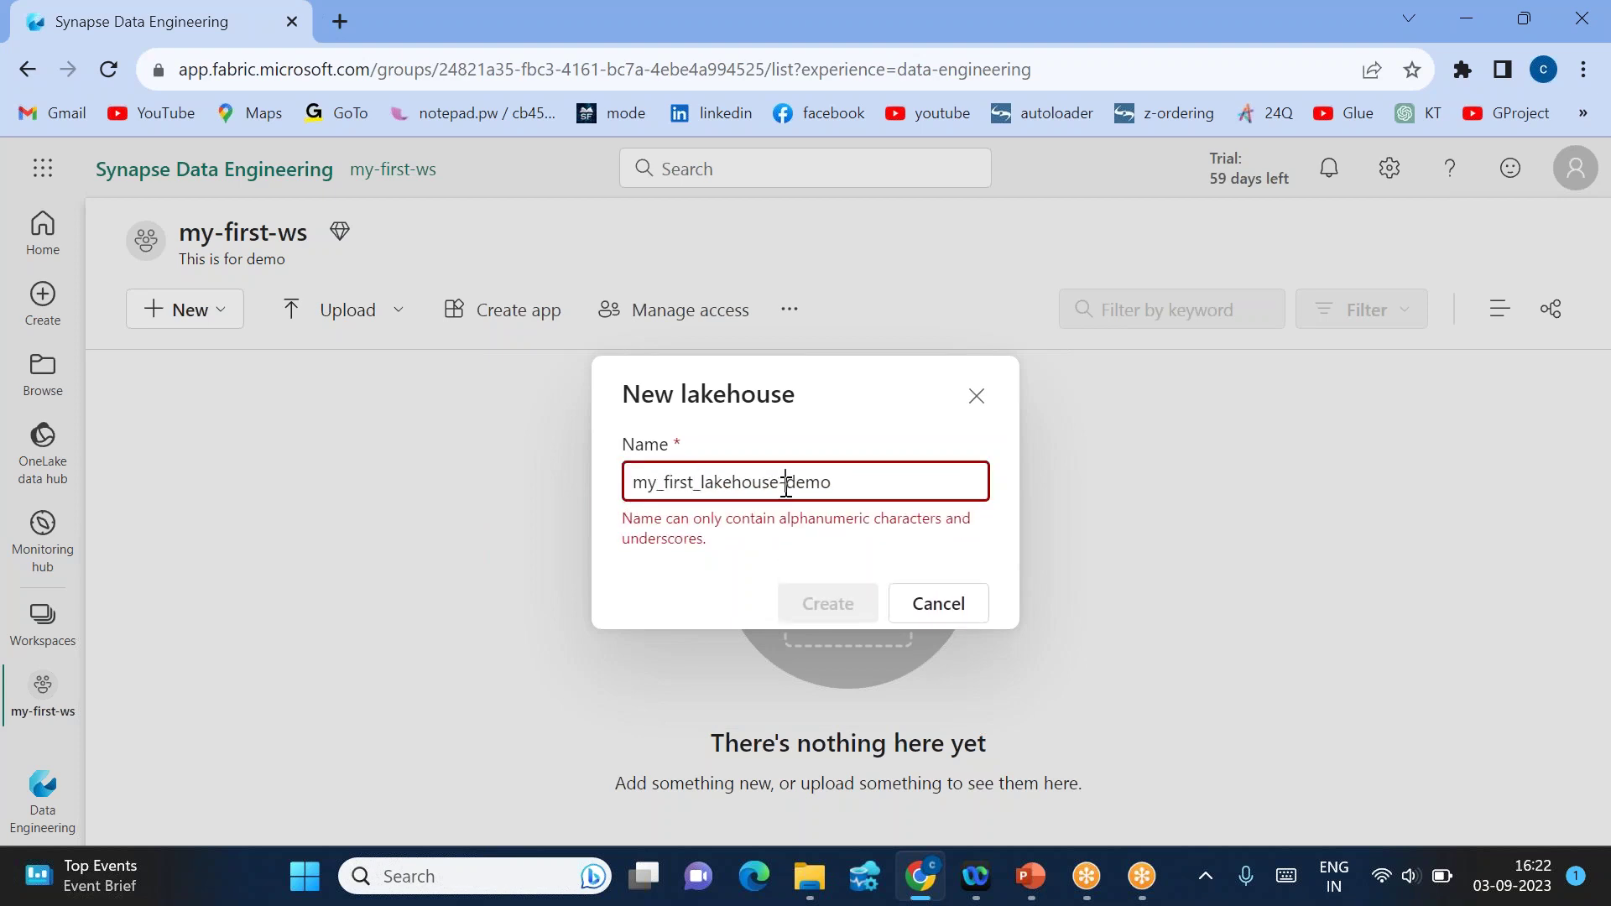
click(785, 485)
key(BackSpace)
text(_)
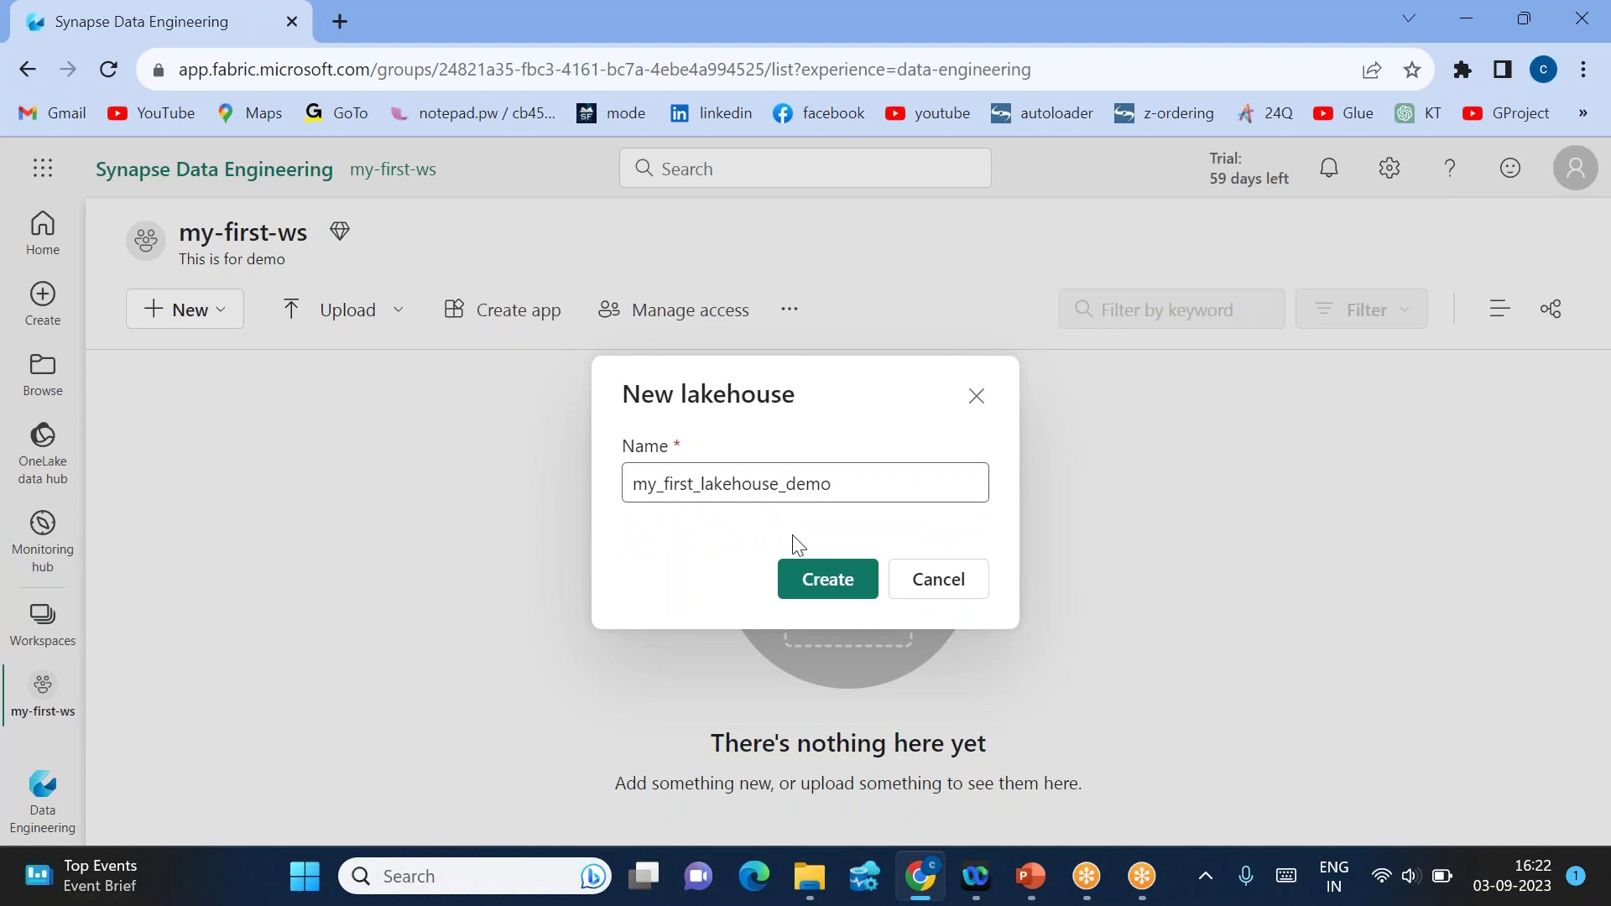
click(823, 580)
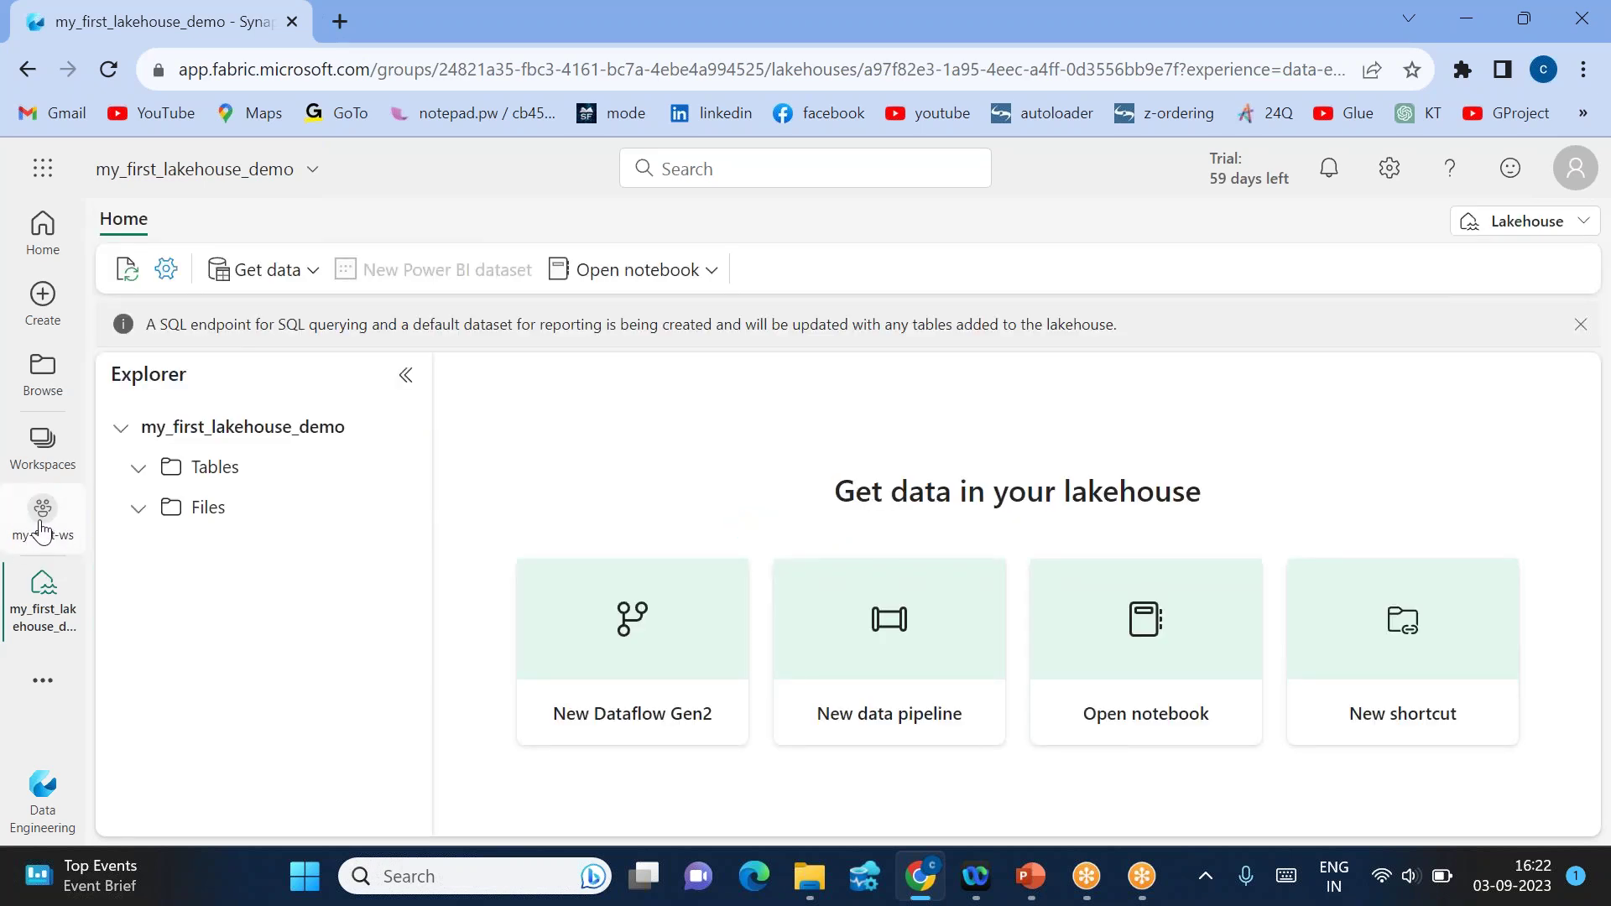
Step: Return to my-first-ws and briefly check the New menu and the Manage access panel
click(40, 530)
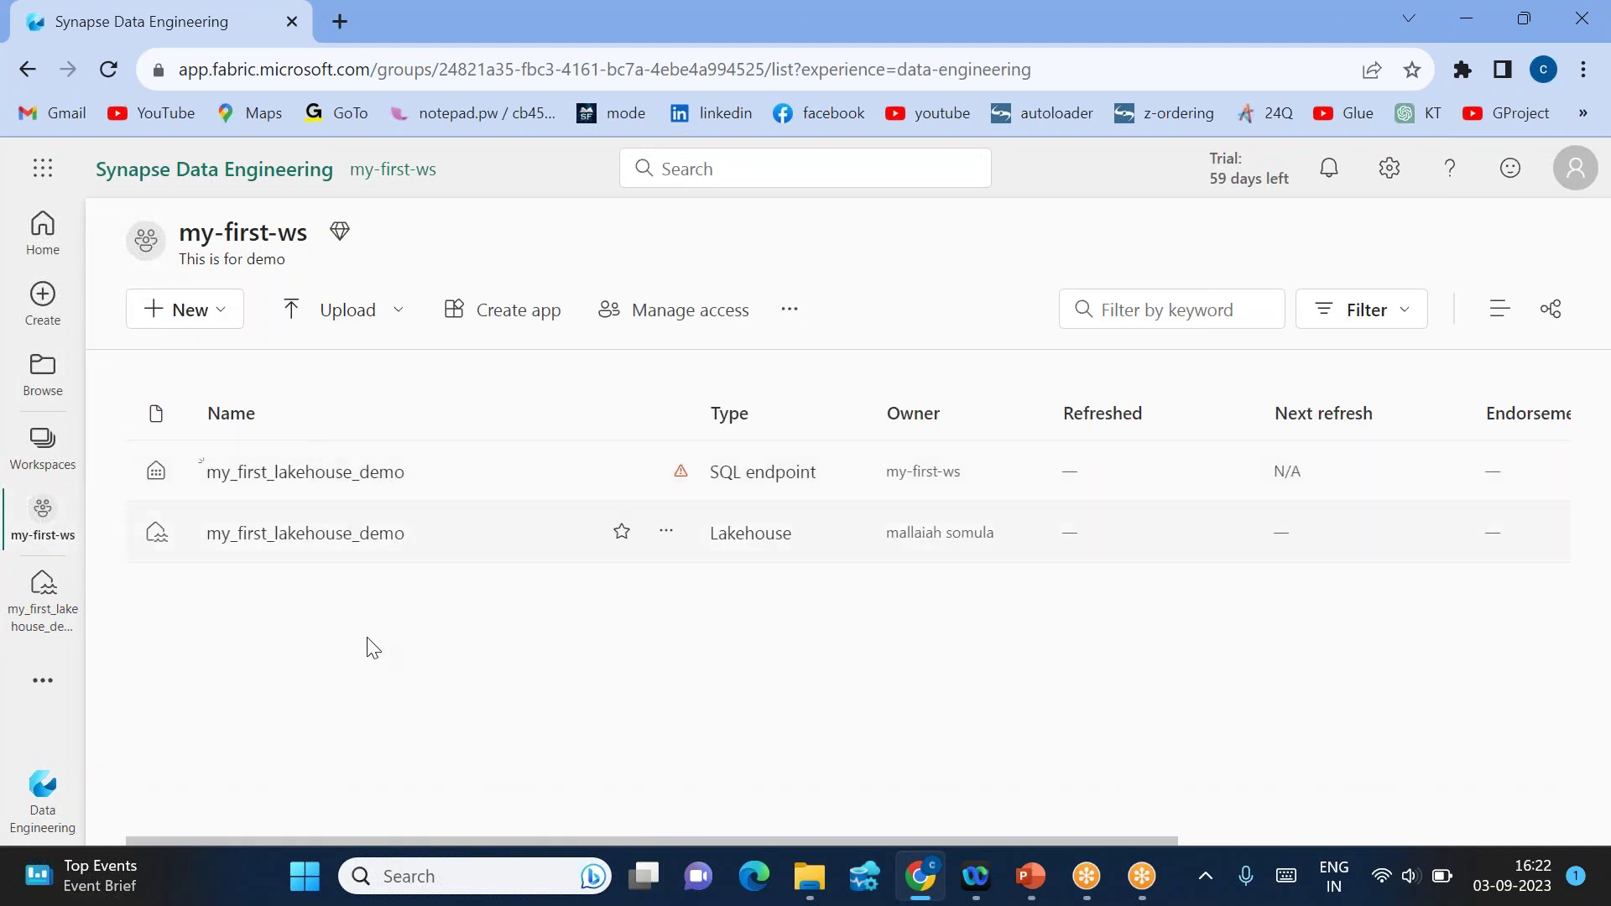
click(203, 313)
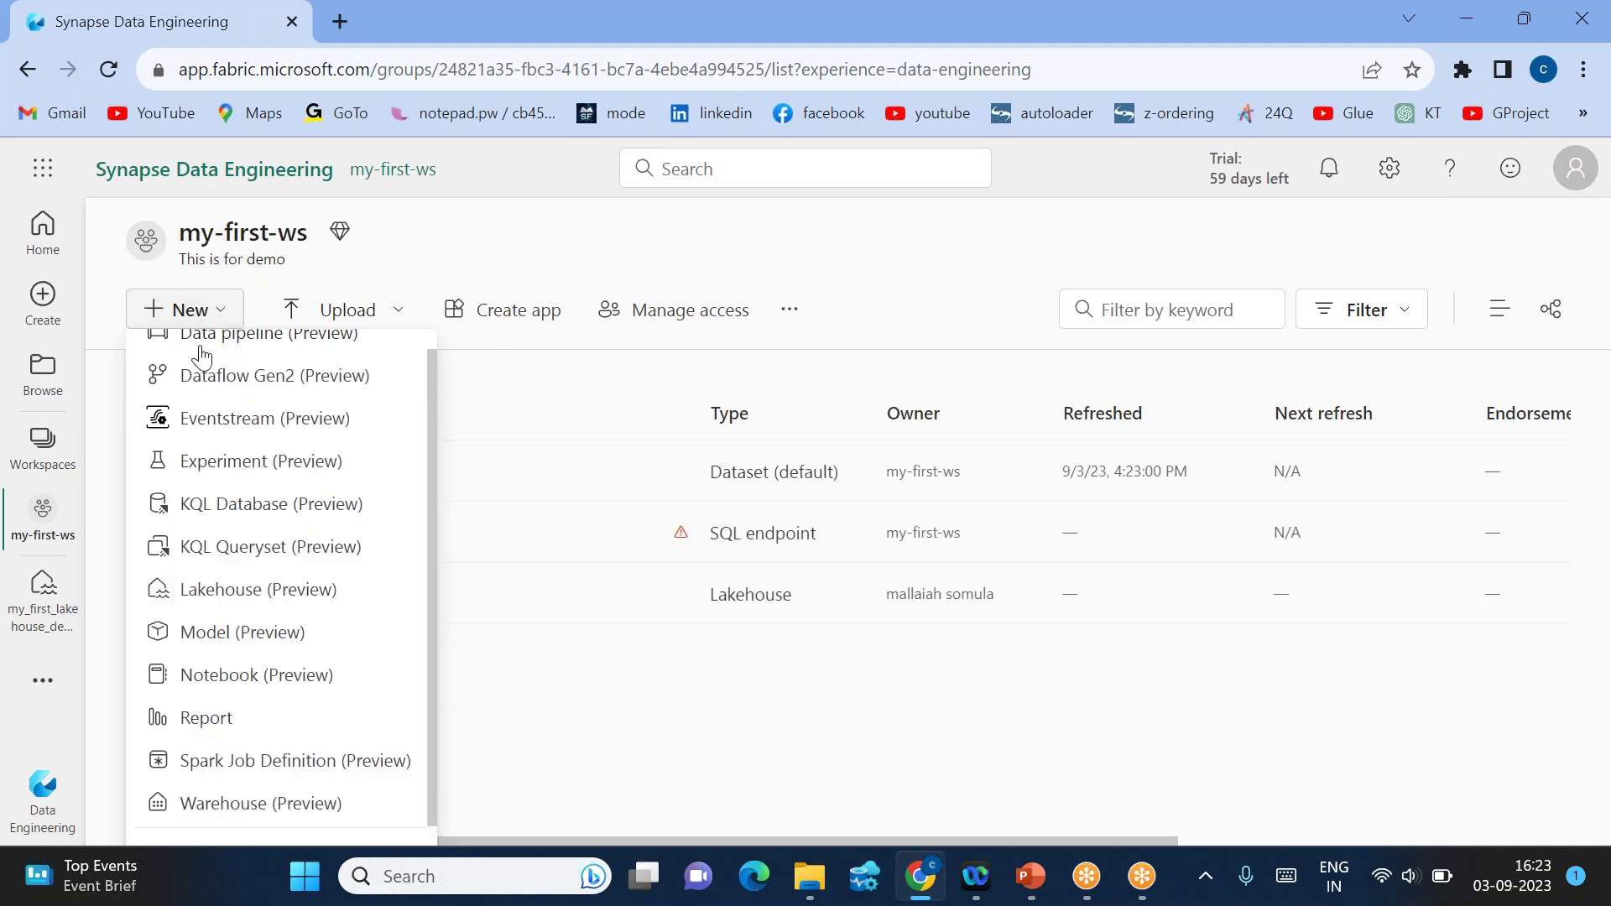
click(555, 720)
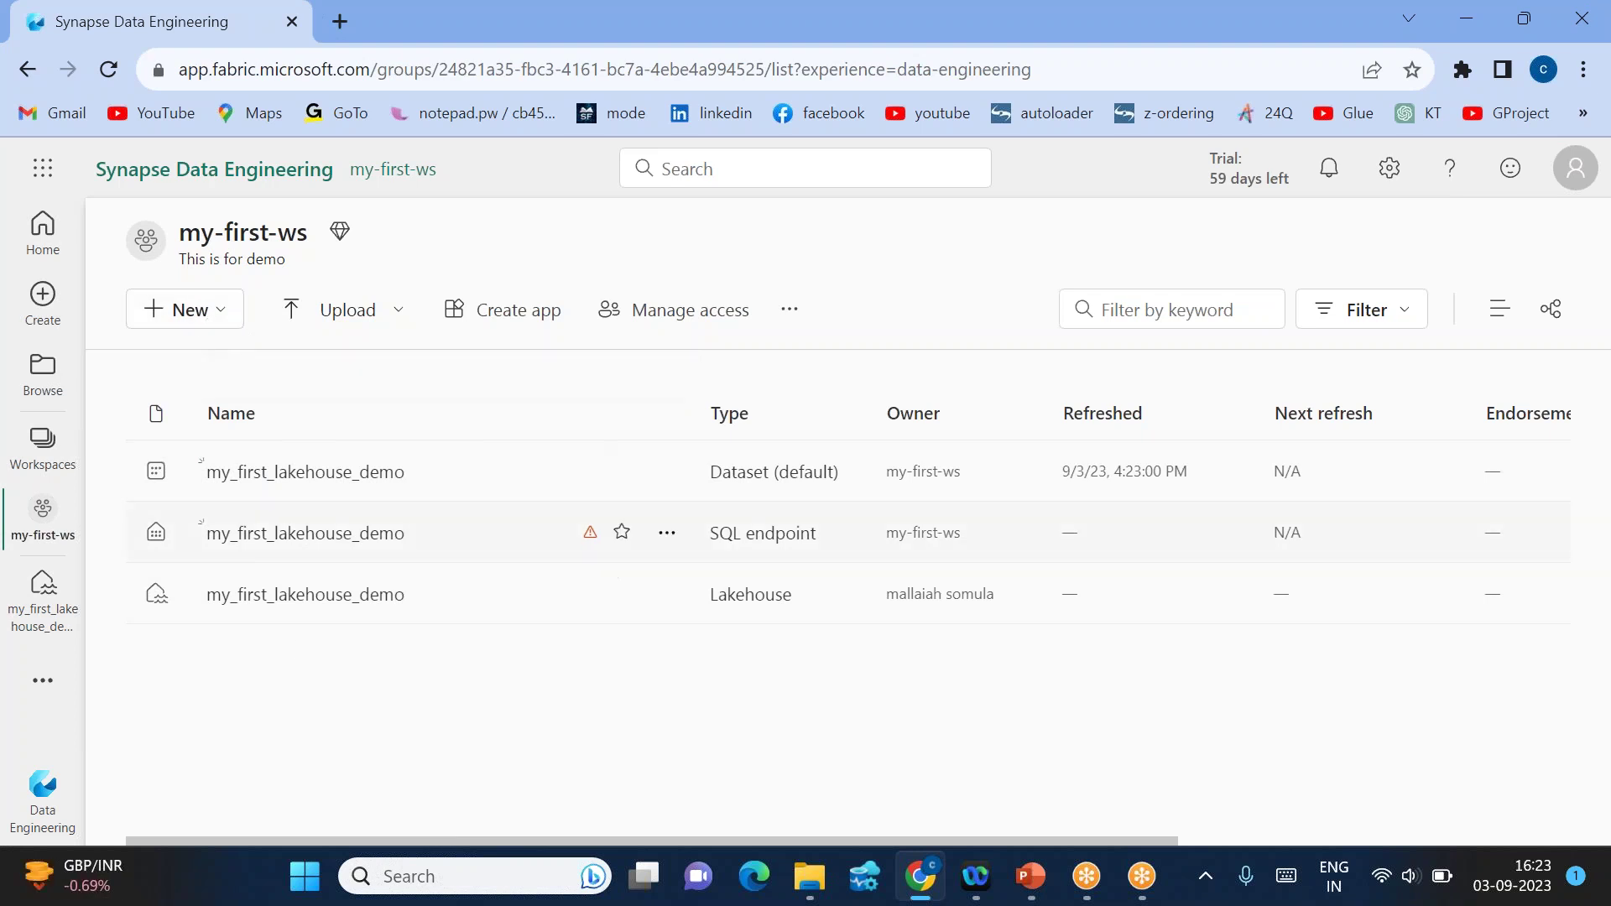
click(210, 311)
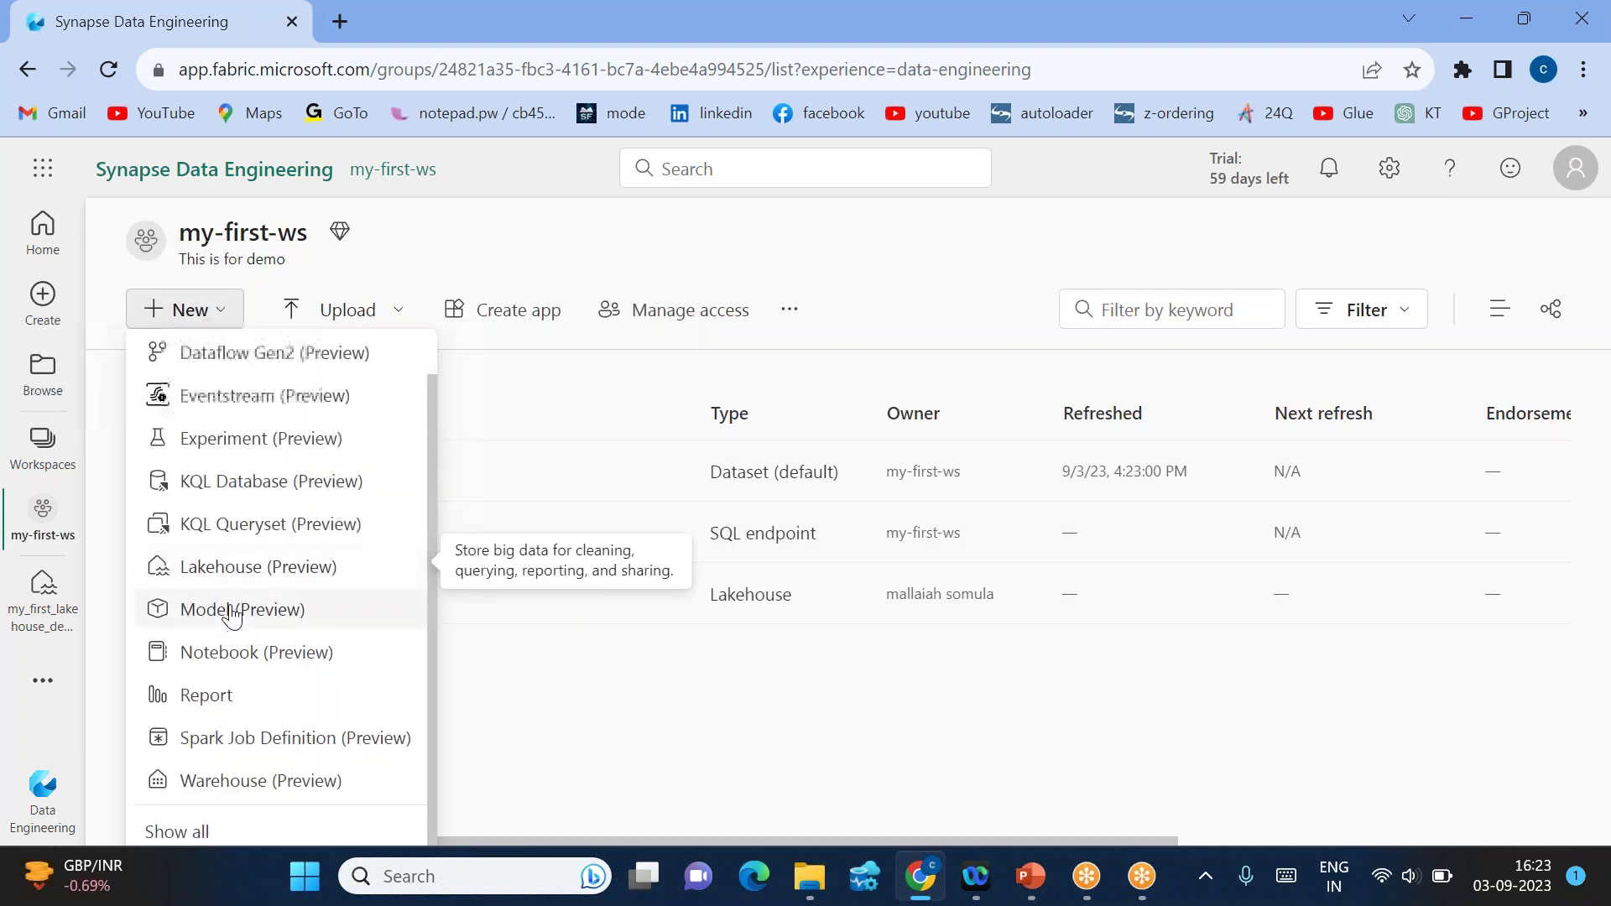
click(591, 742)
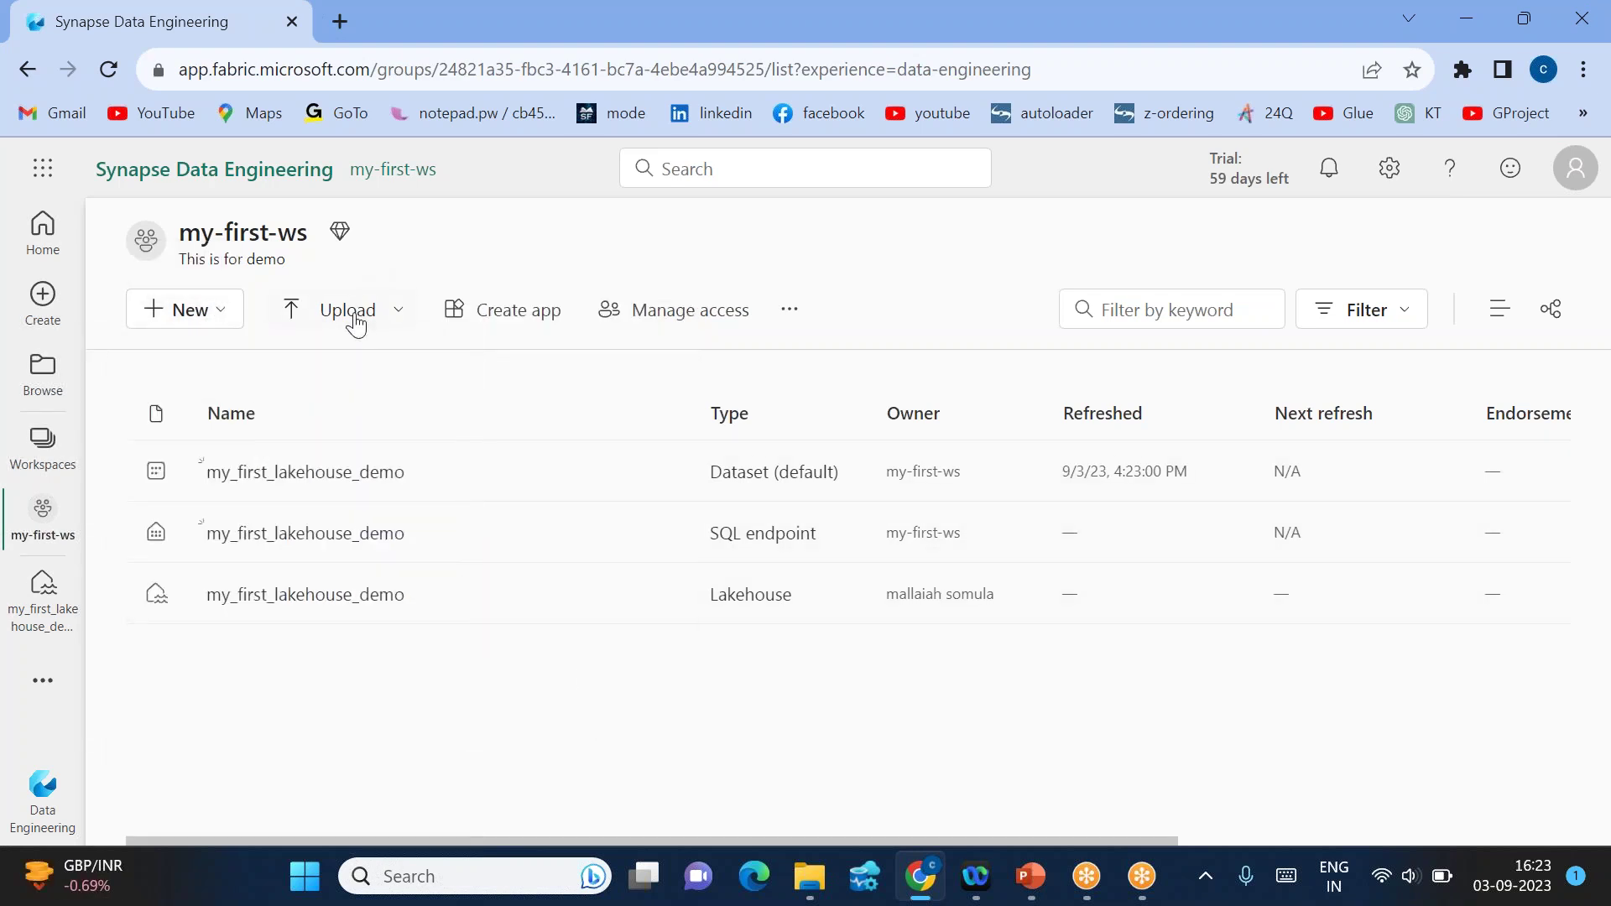
click(662, 325)
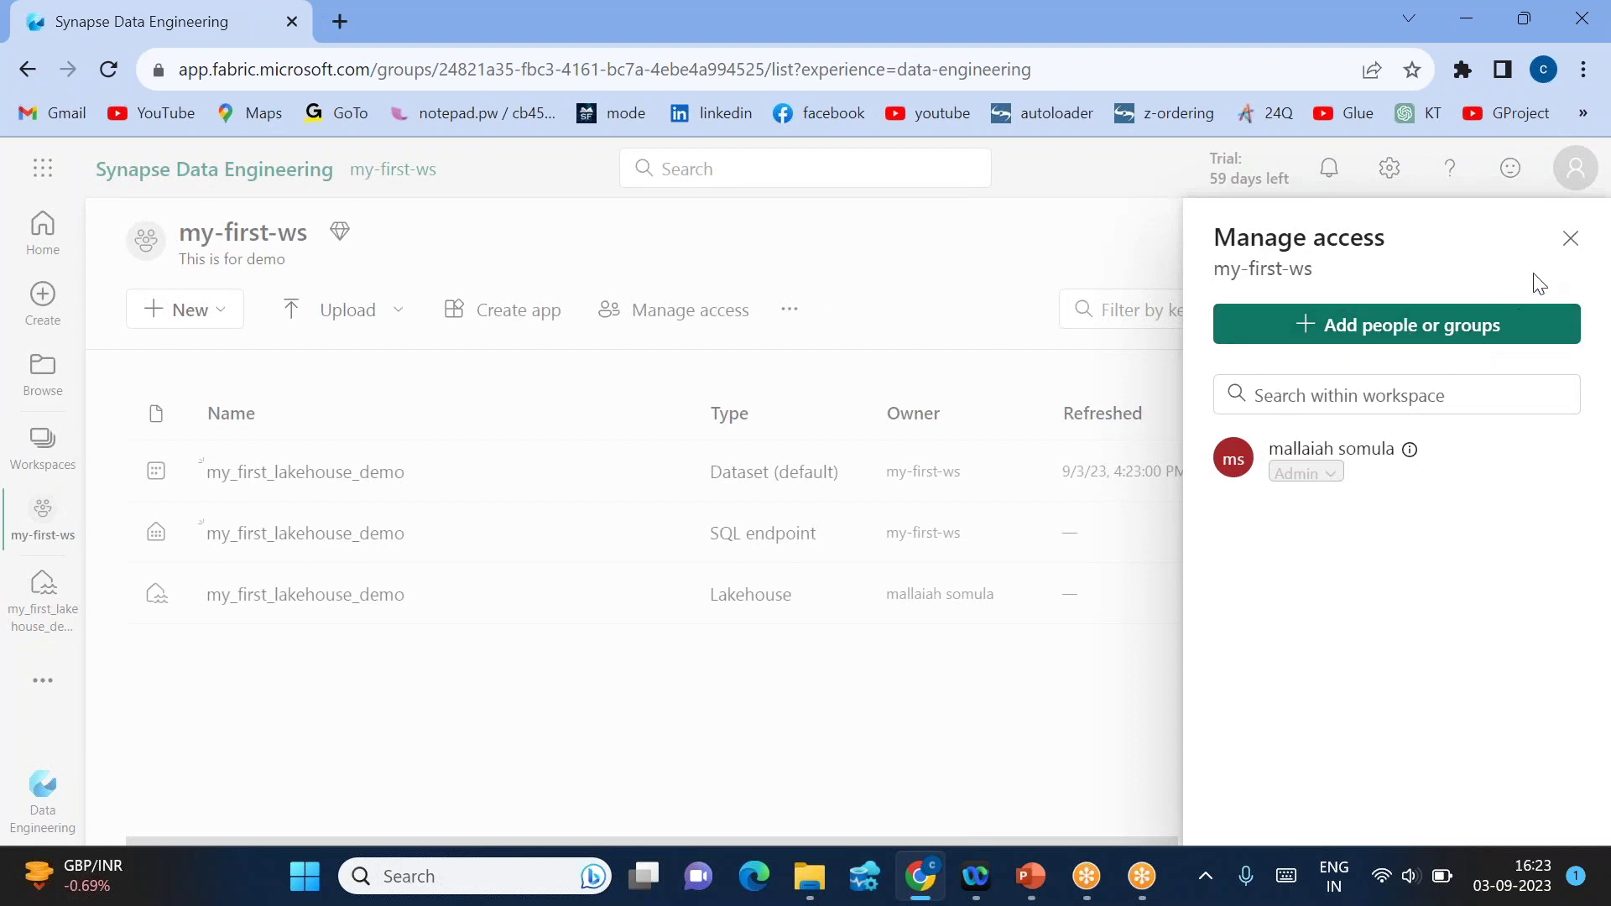
click(1570, 241)
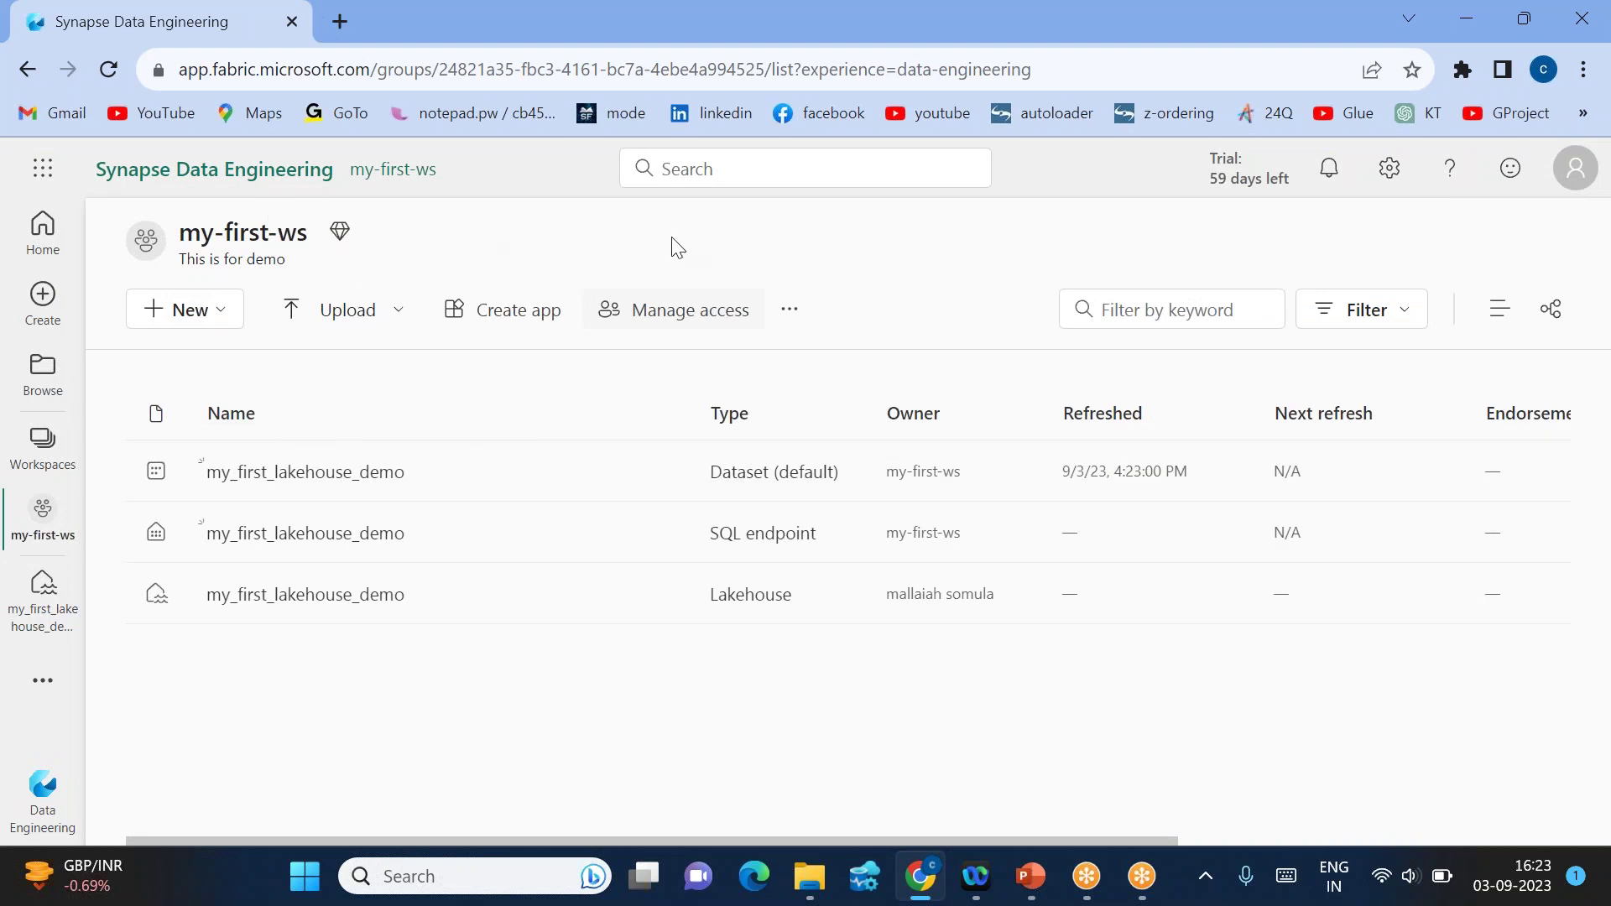
Step: Open Workspace settings for my-first-ws and scroll to view its description and contact list
click(789, 311)
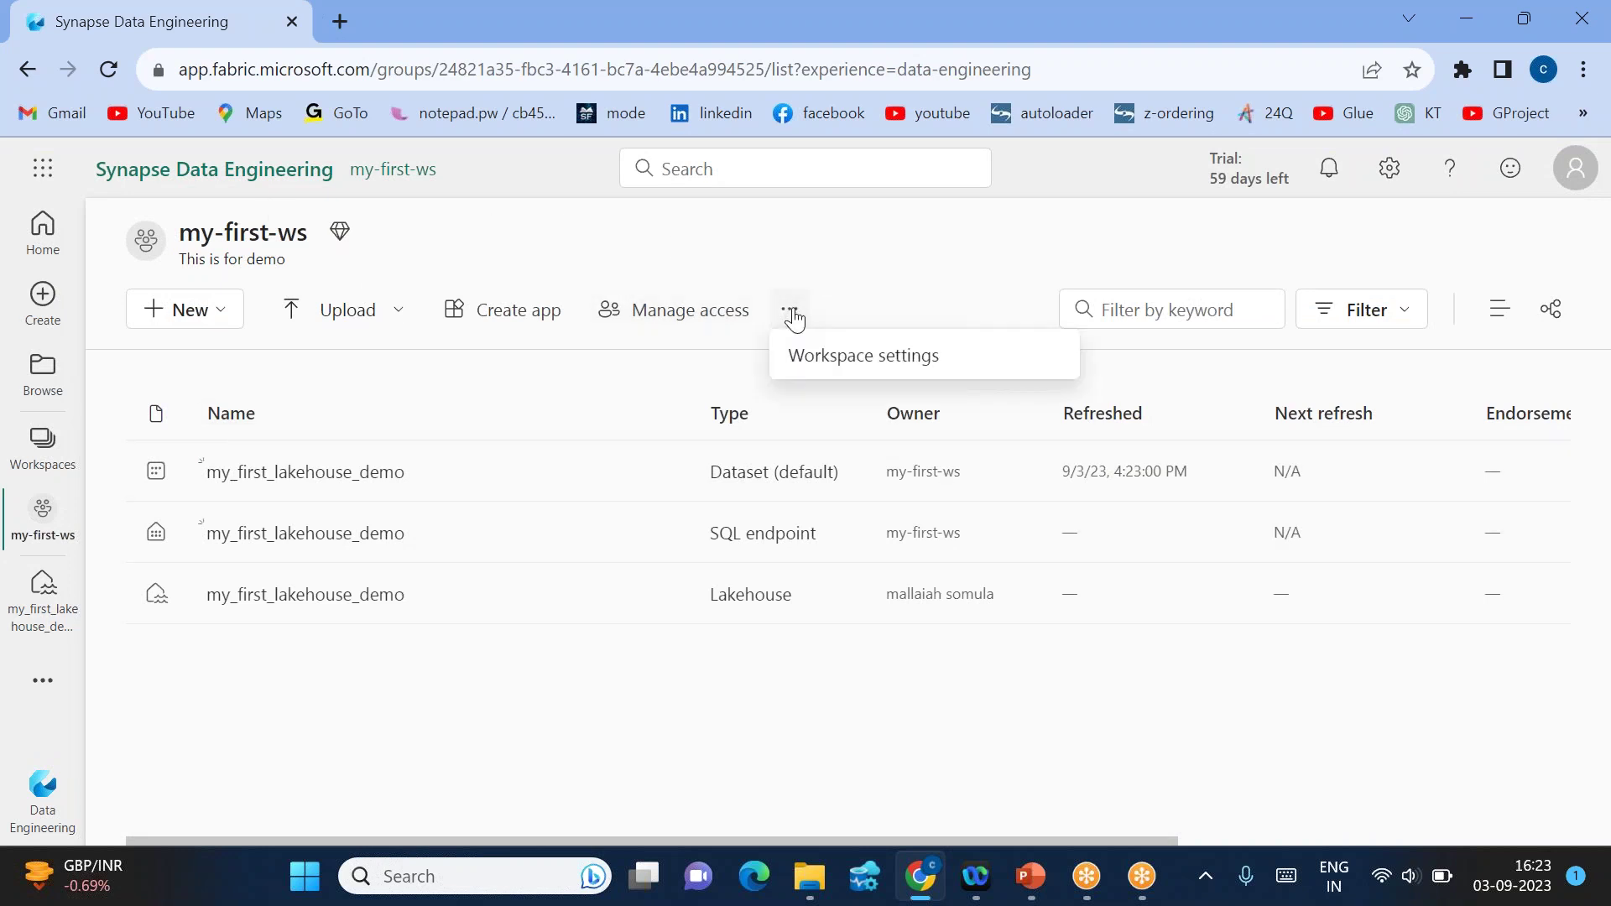
click(874, 366)
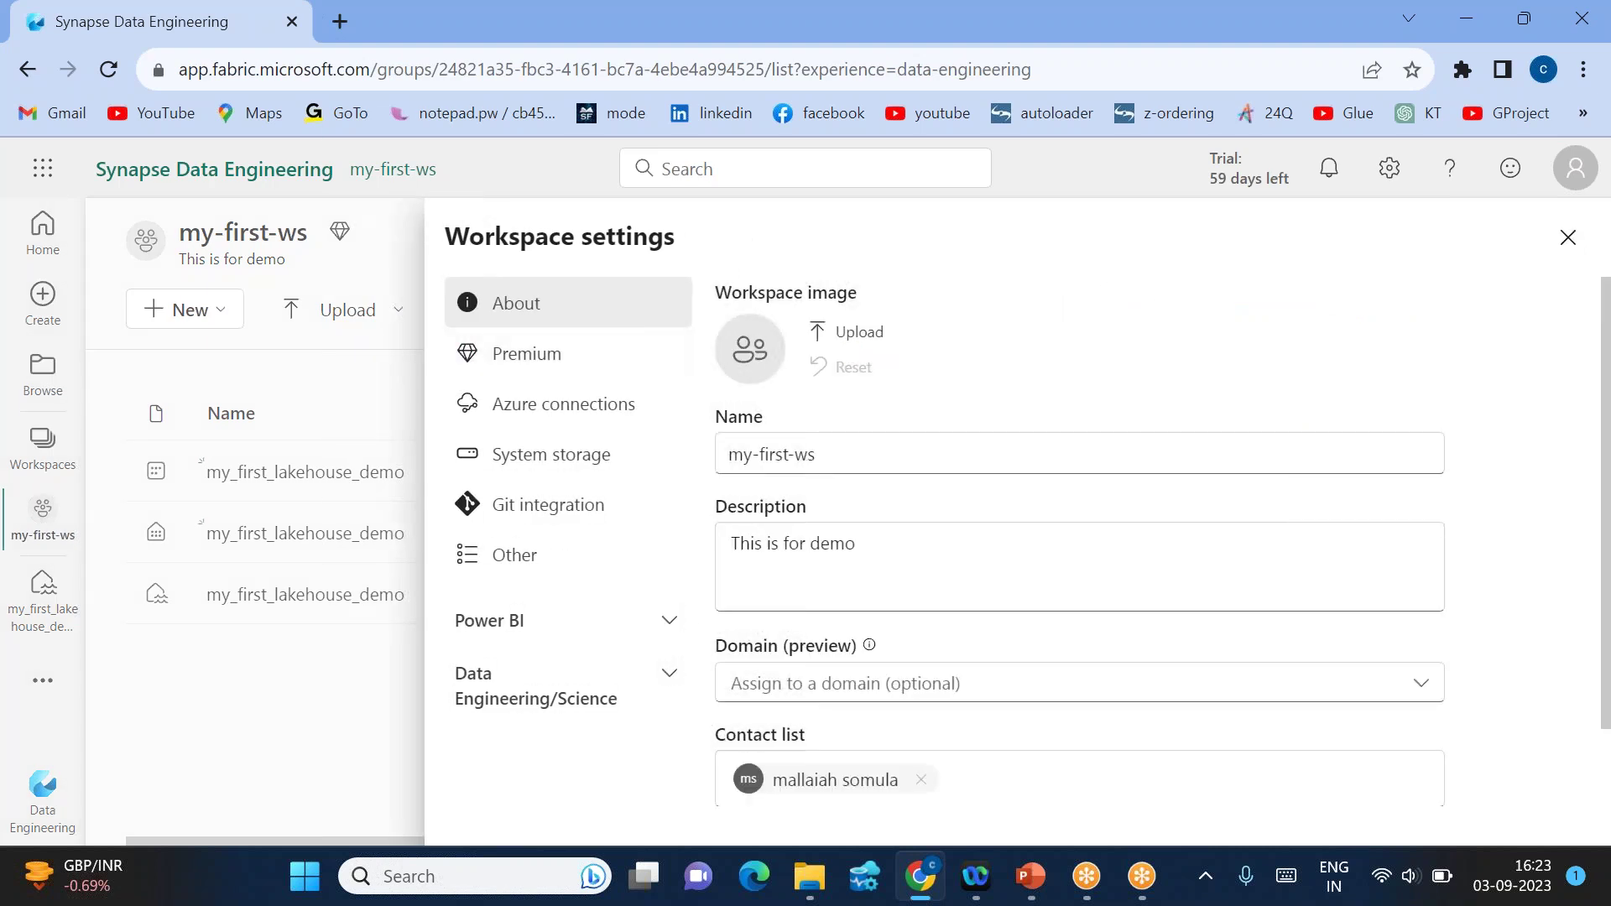
scroll(1079, 546, down, 1)
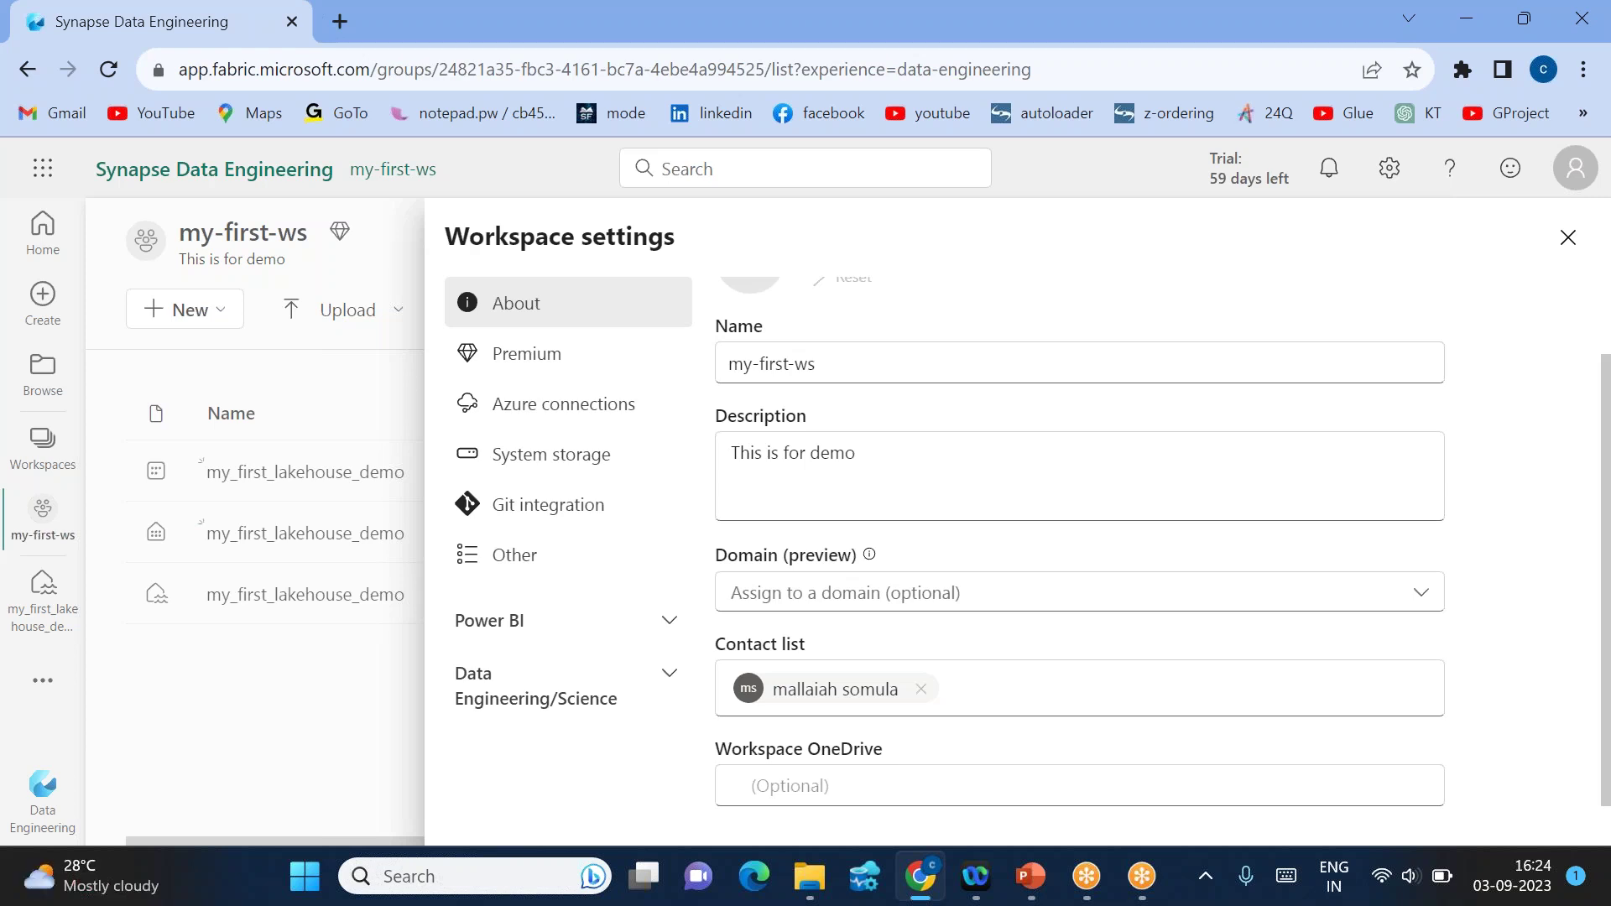
Step: Review the Trial license mode on the Premium page, then view the Azure connections page
click(557, 364)
scroll(814, 361, up, 1)
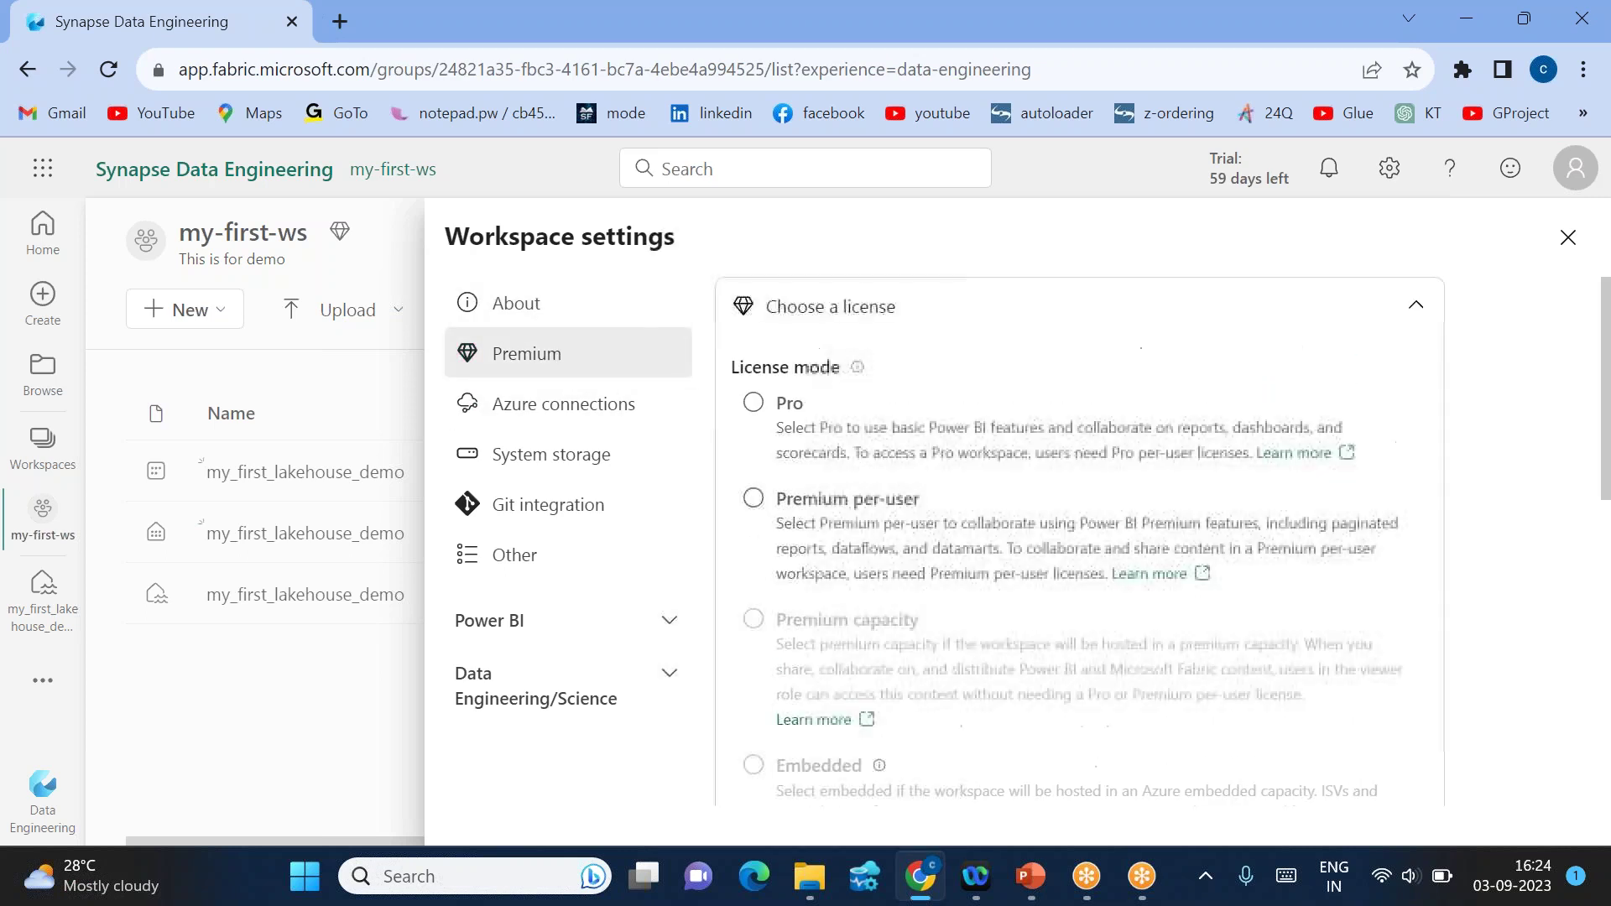
scroll(854, 568, down, 4)
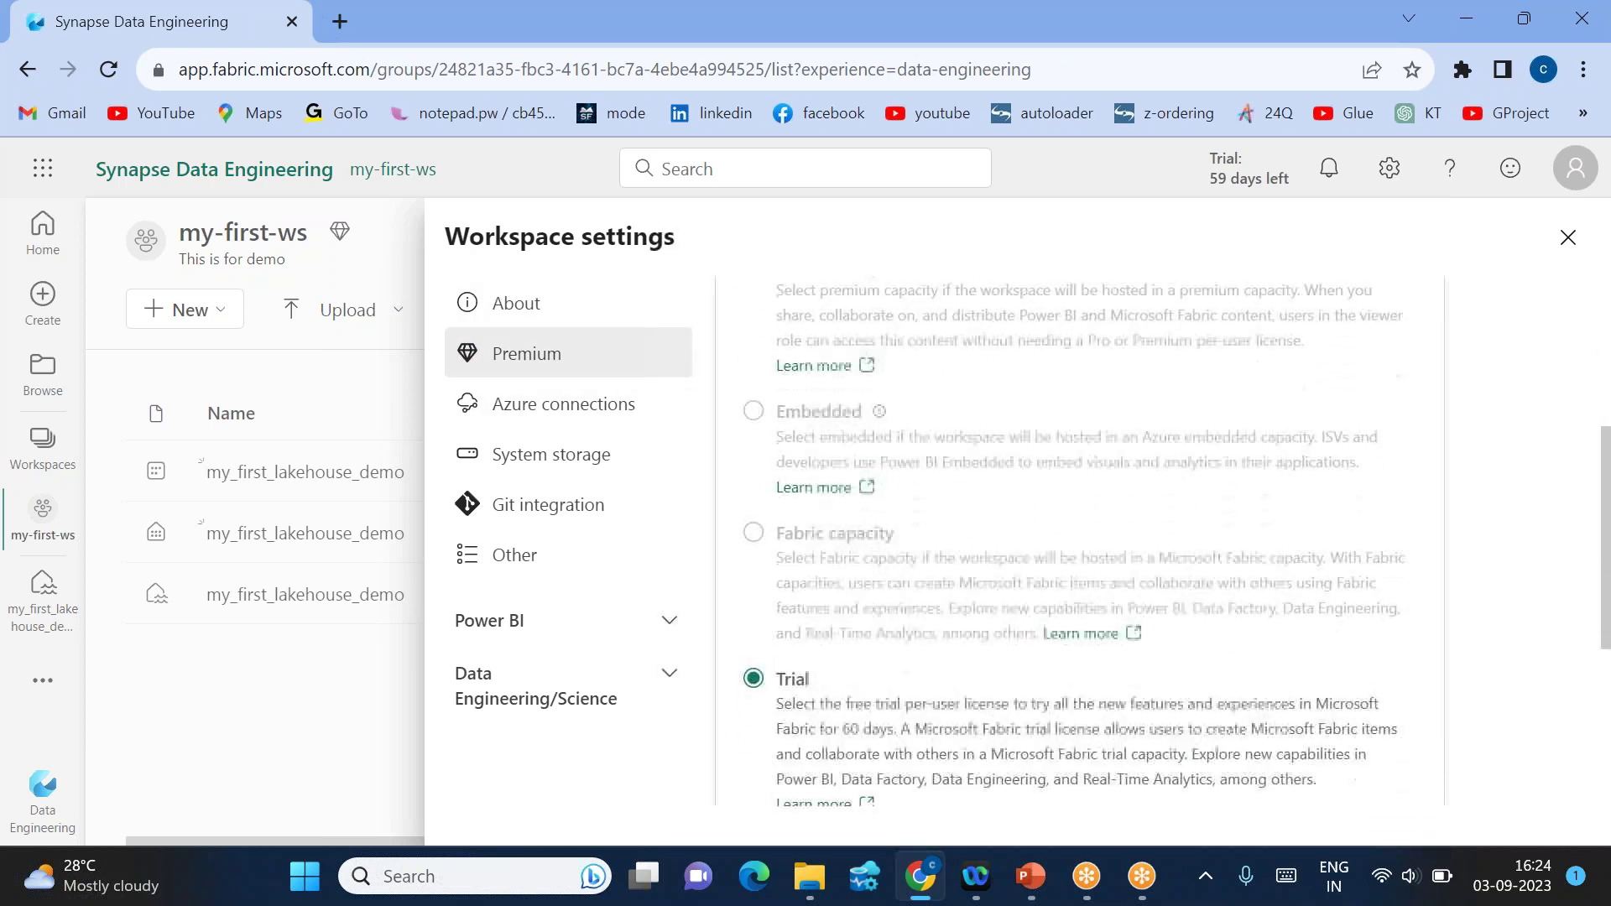
scroll(868, 493, up, 3)
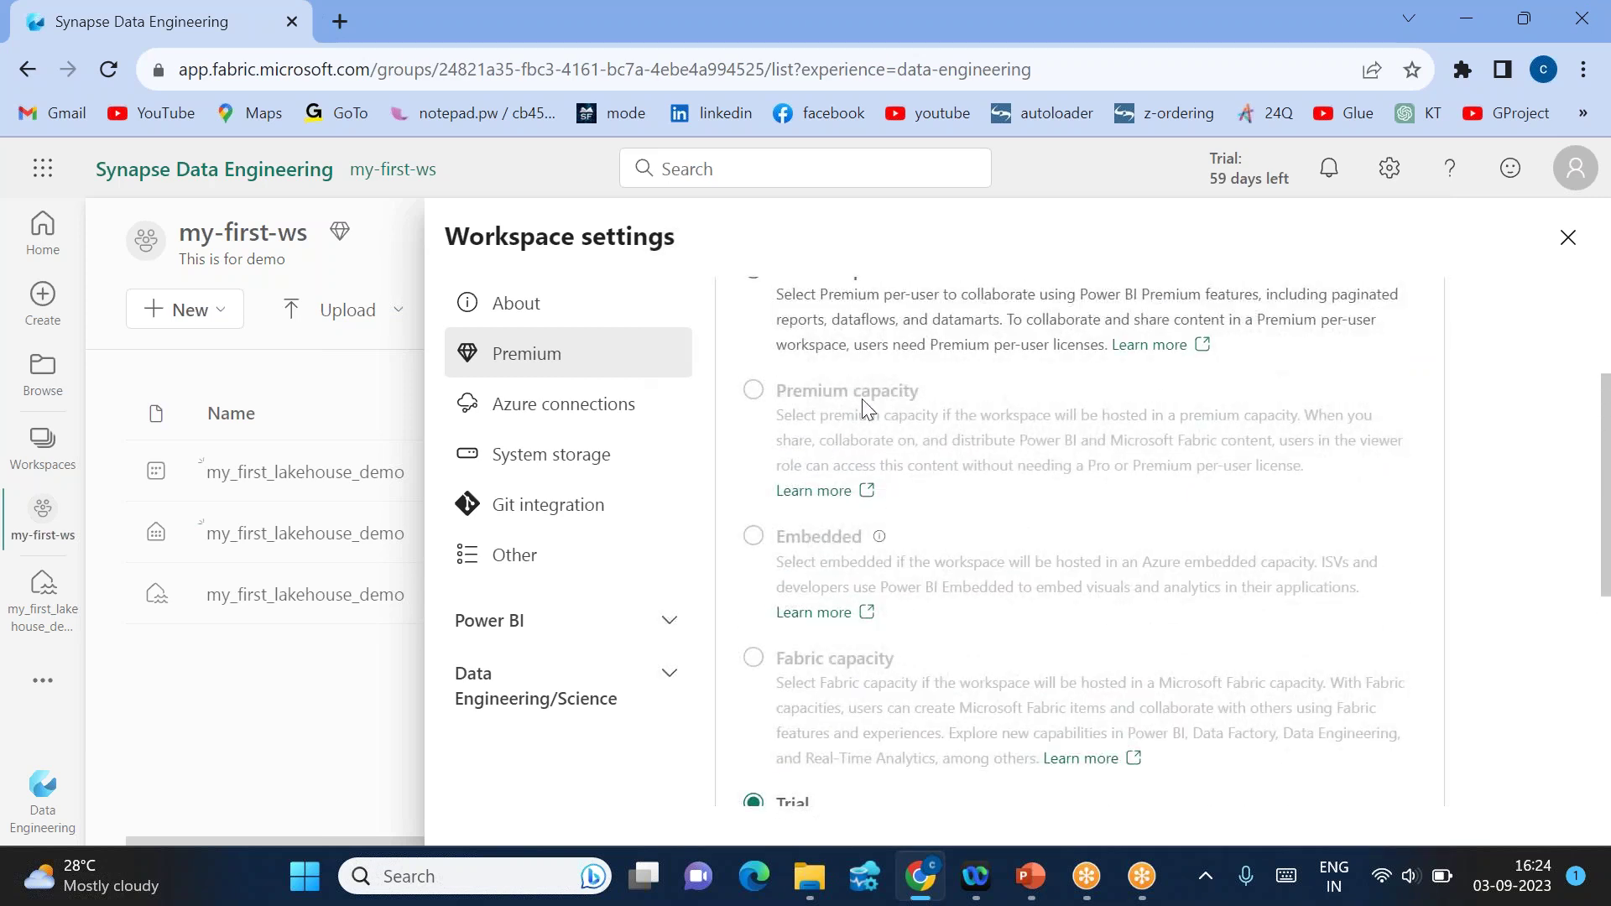
scroll(864, 407, up, 3)
scroll(877, 587, down, 5)
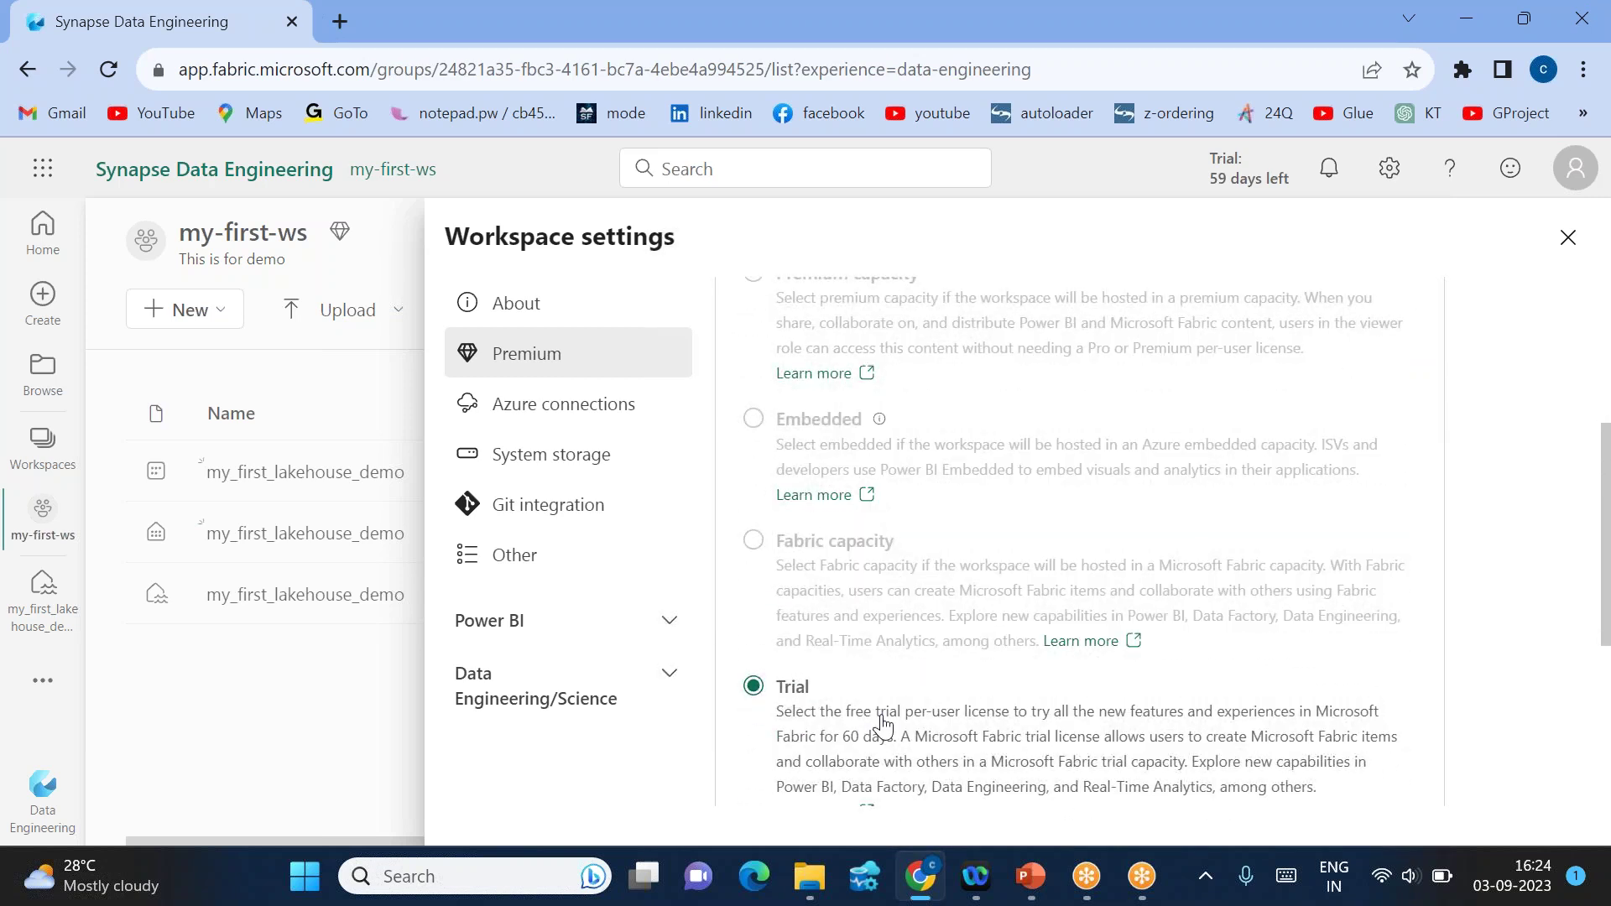
click(596, 405)
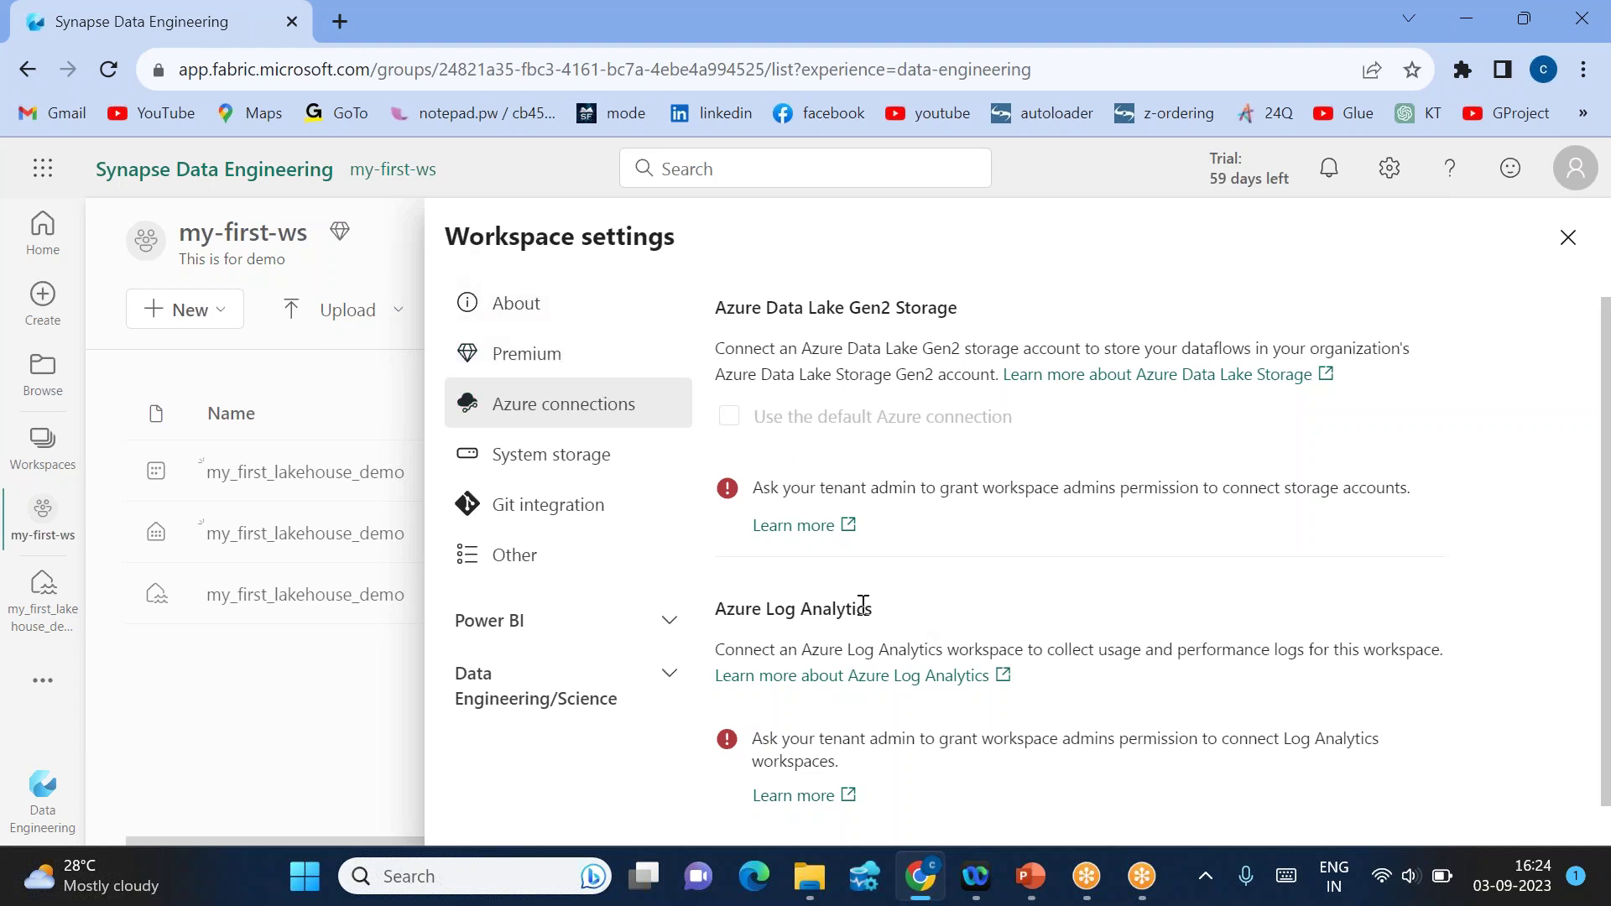
Step: Check the 0.00% System storage usage of 10 GB, then view the Git integration settings
click(567, 468)
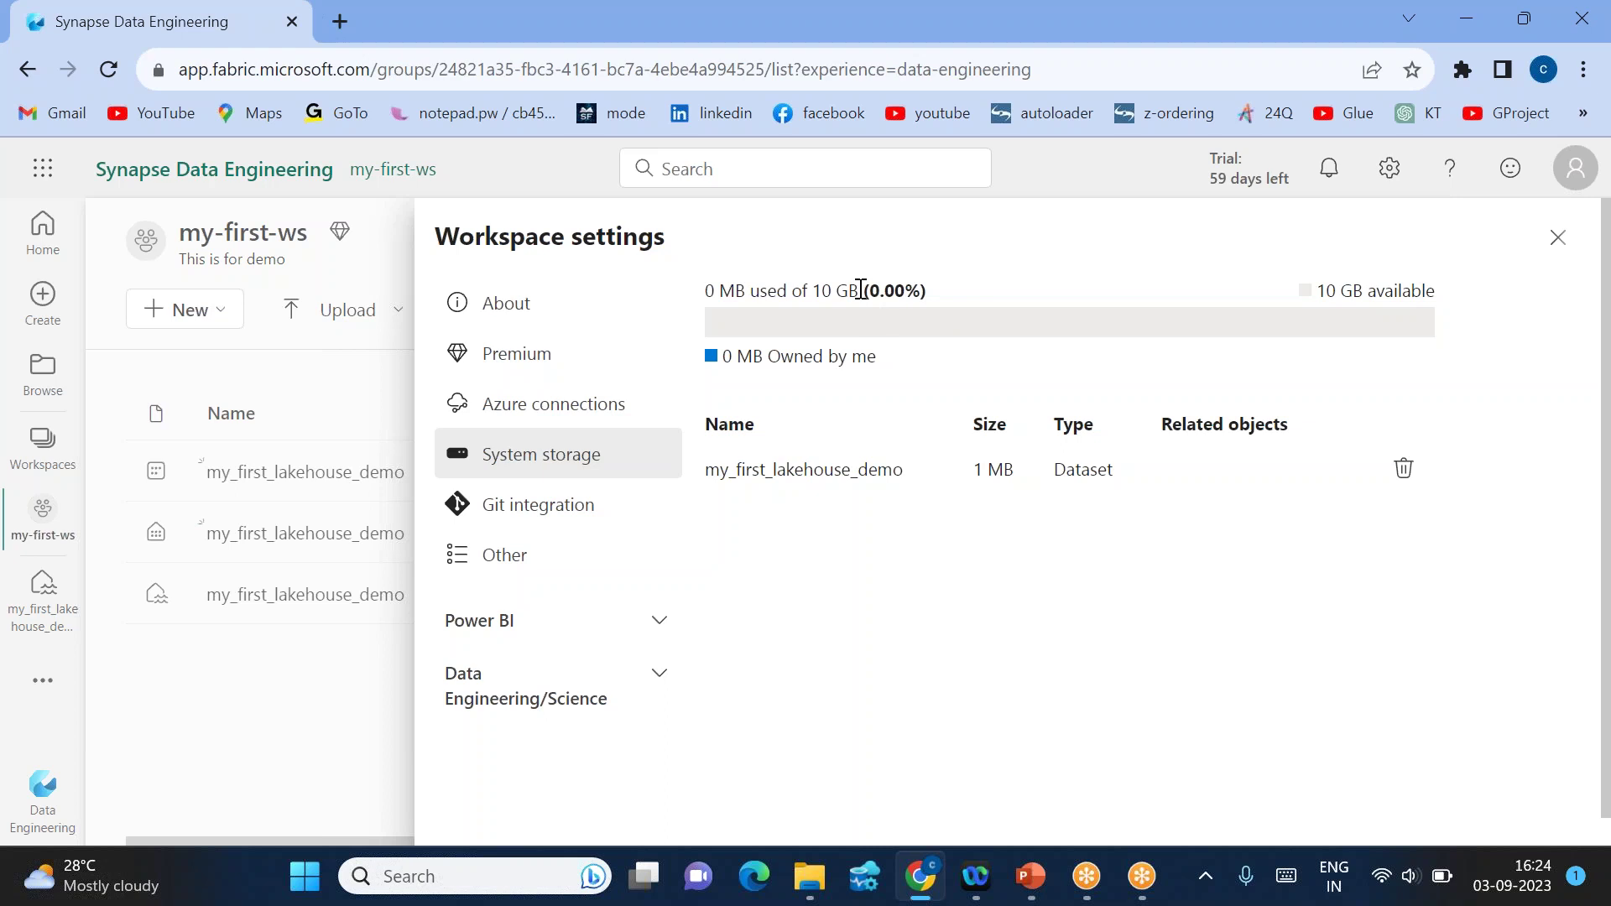
drag(853, 294, 939, 289)
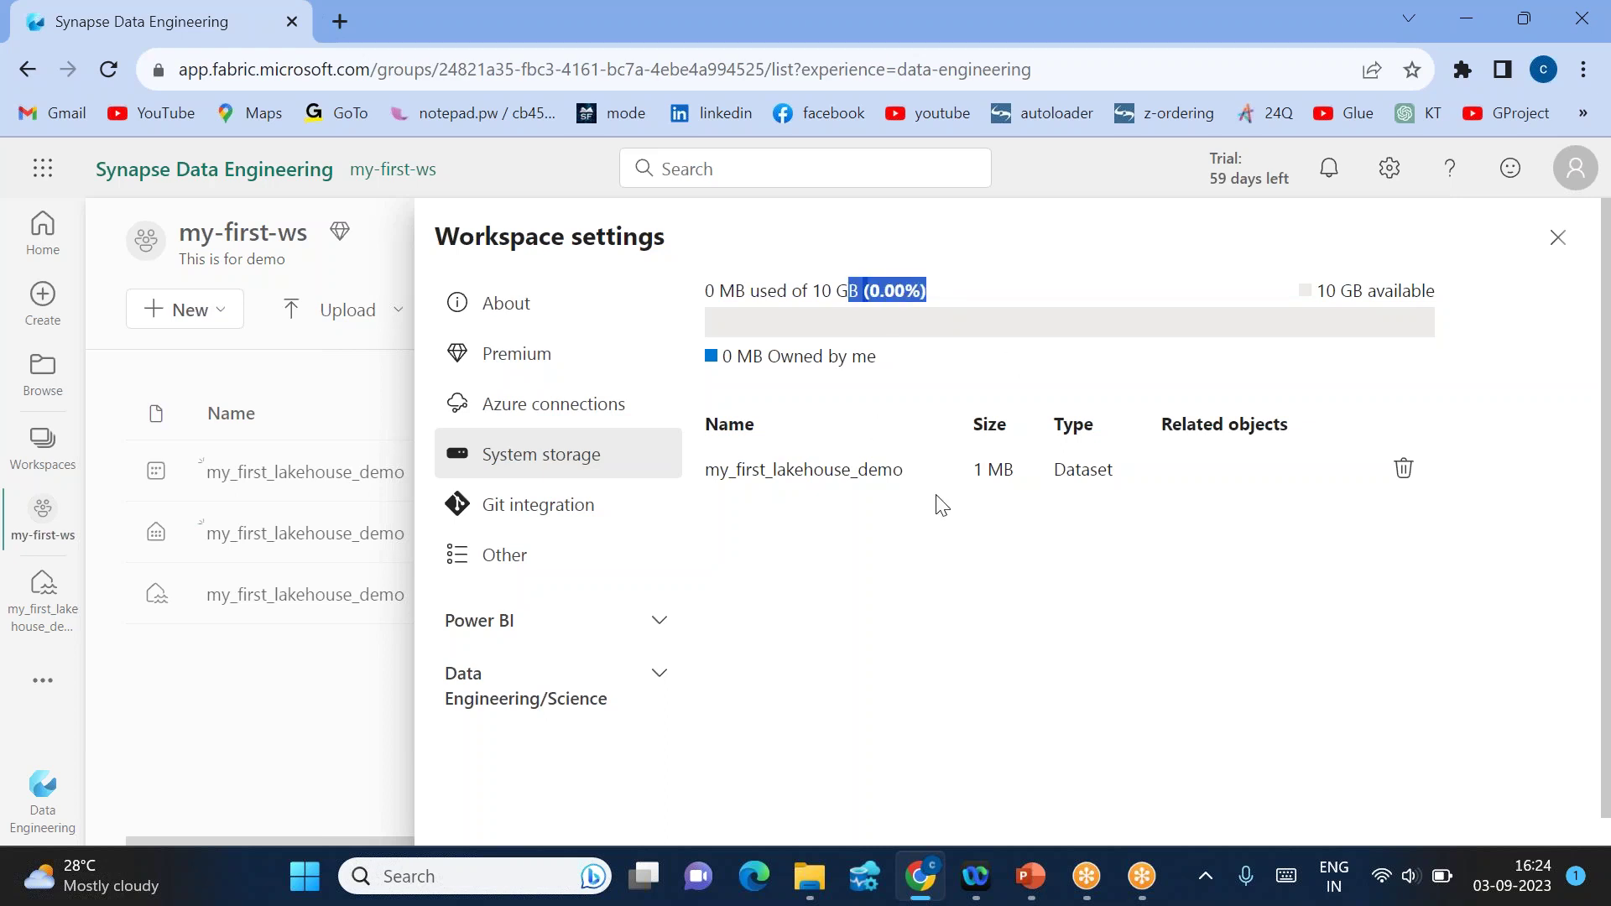
drag(732, 294, 795, 297)
click(723, 296)
double_click(723, 296)
click(873, 294)
drag(874, 293, 921, 295)
click(542, 515)
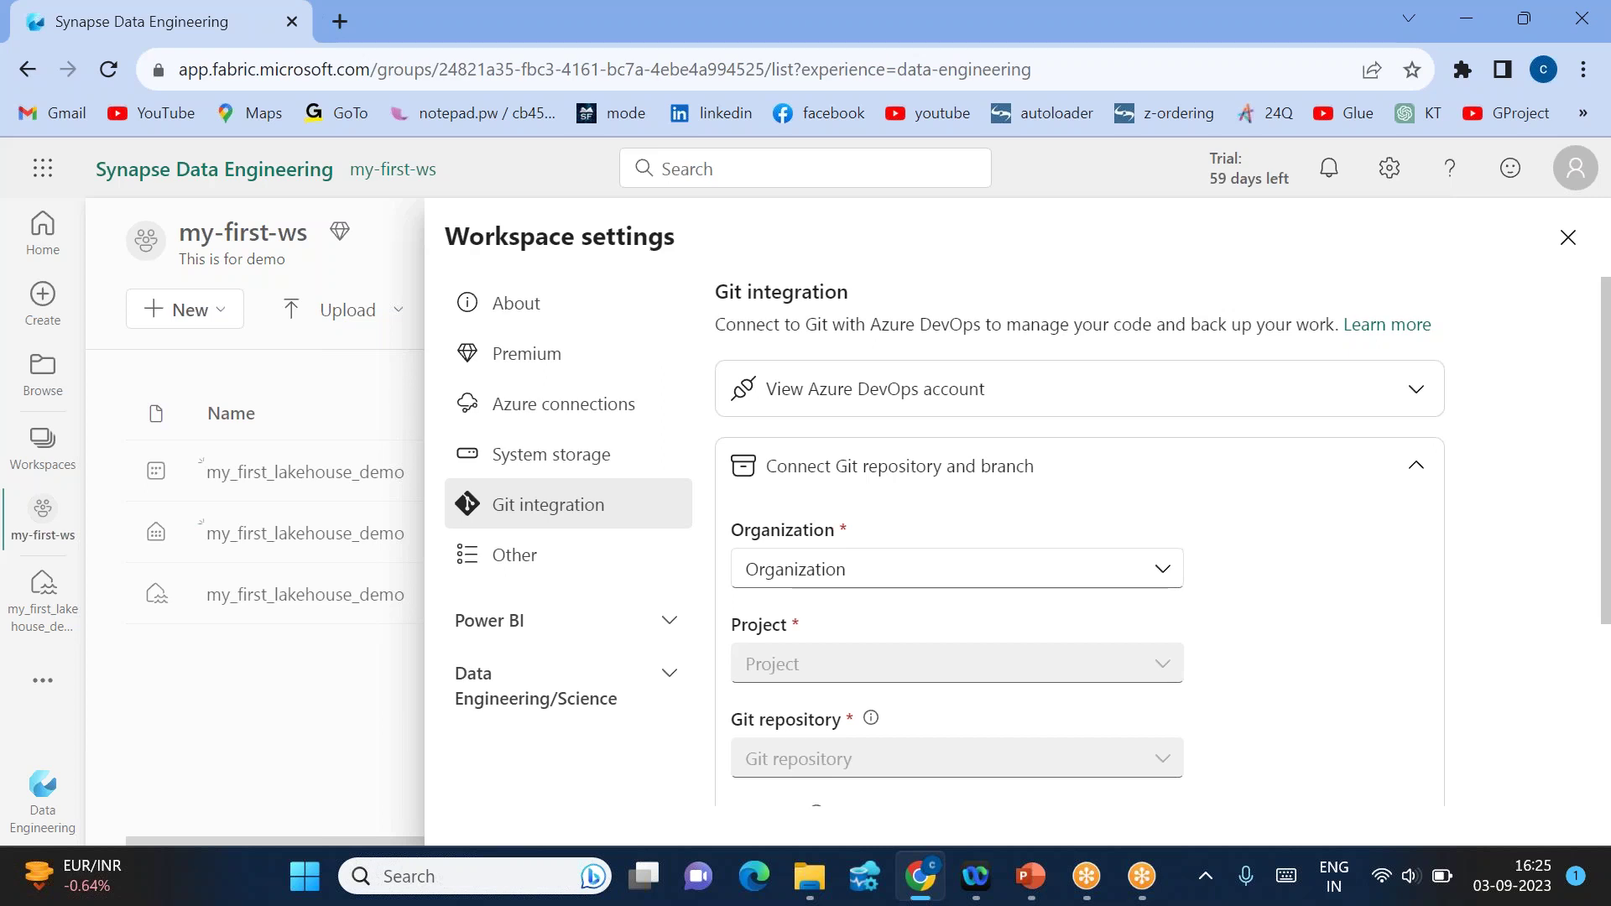
Step: Look through the Remove workspace and Power BI sections, then view Data Engineering/Science Library management
click(547, 574)
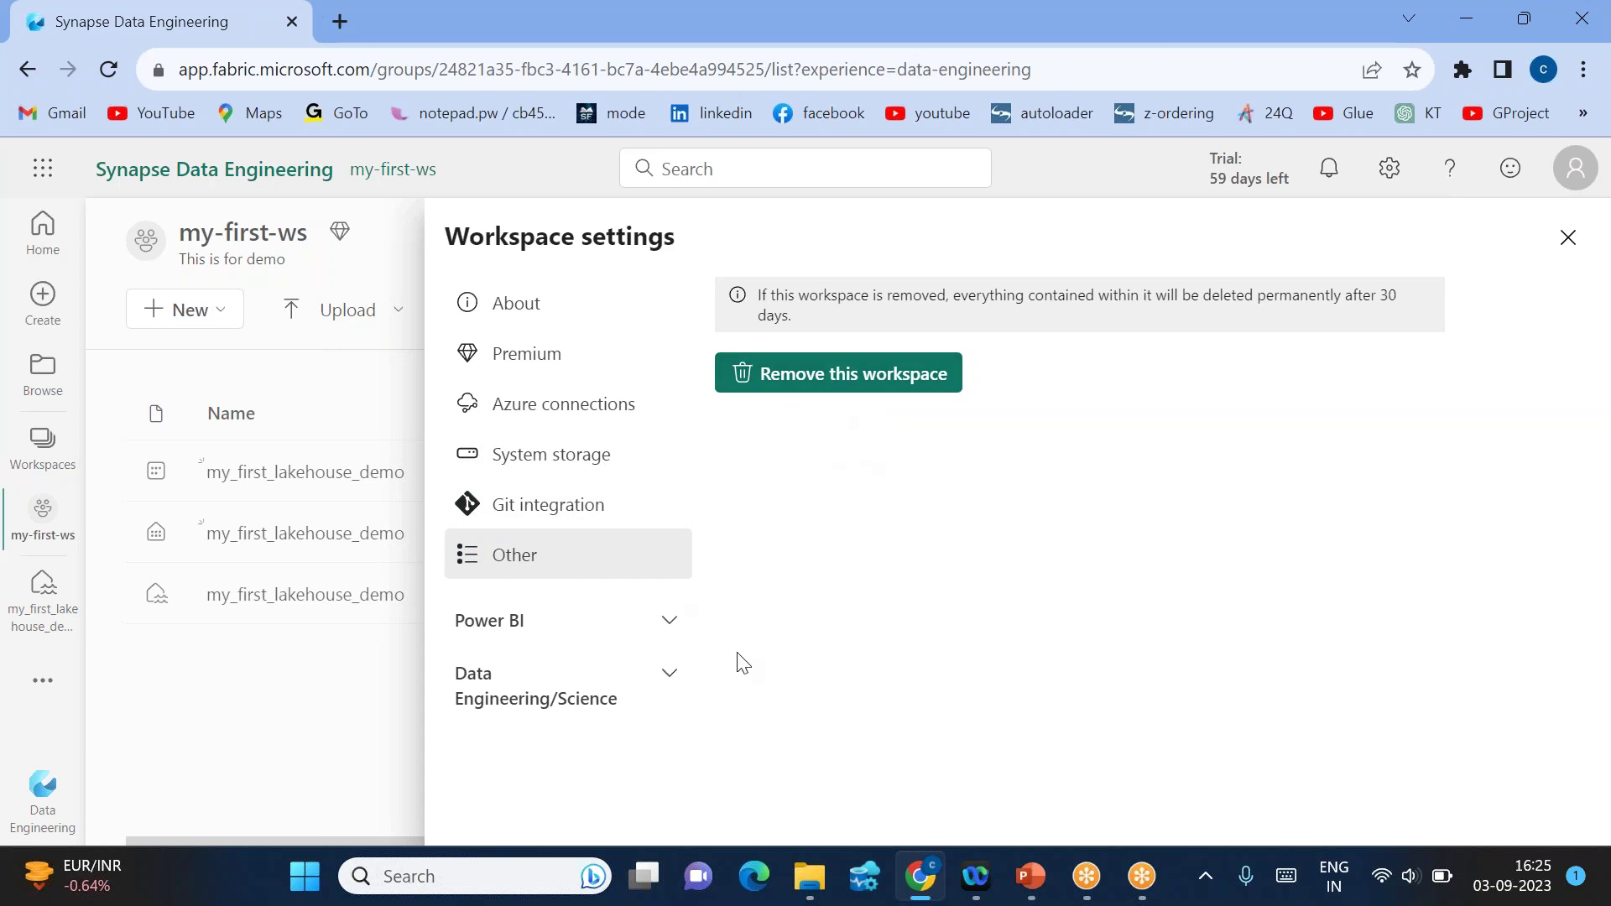
click(550, 628)
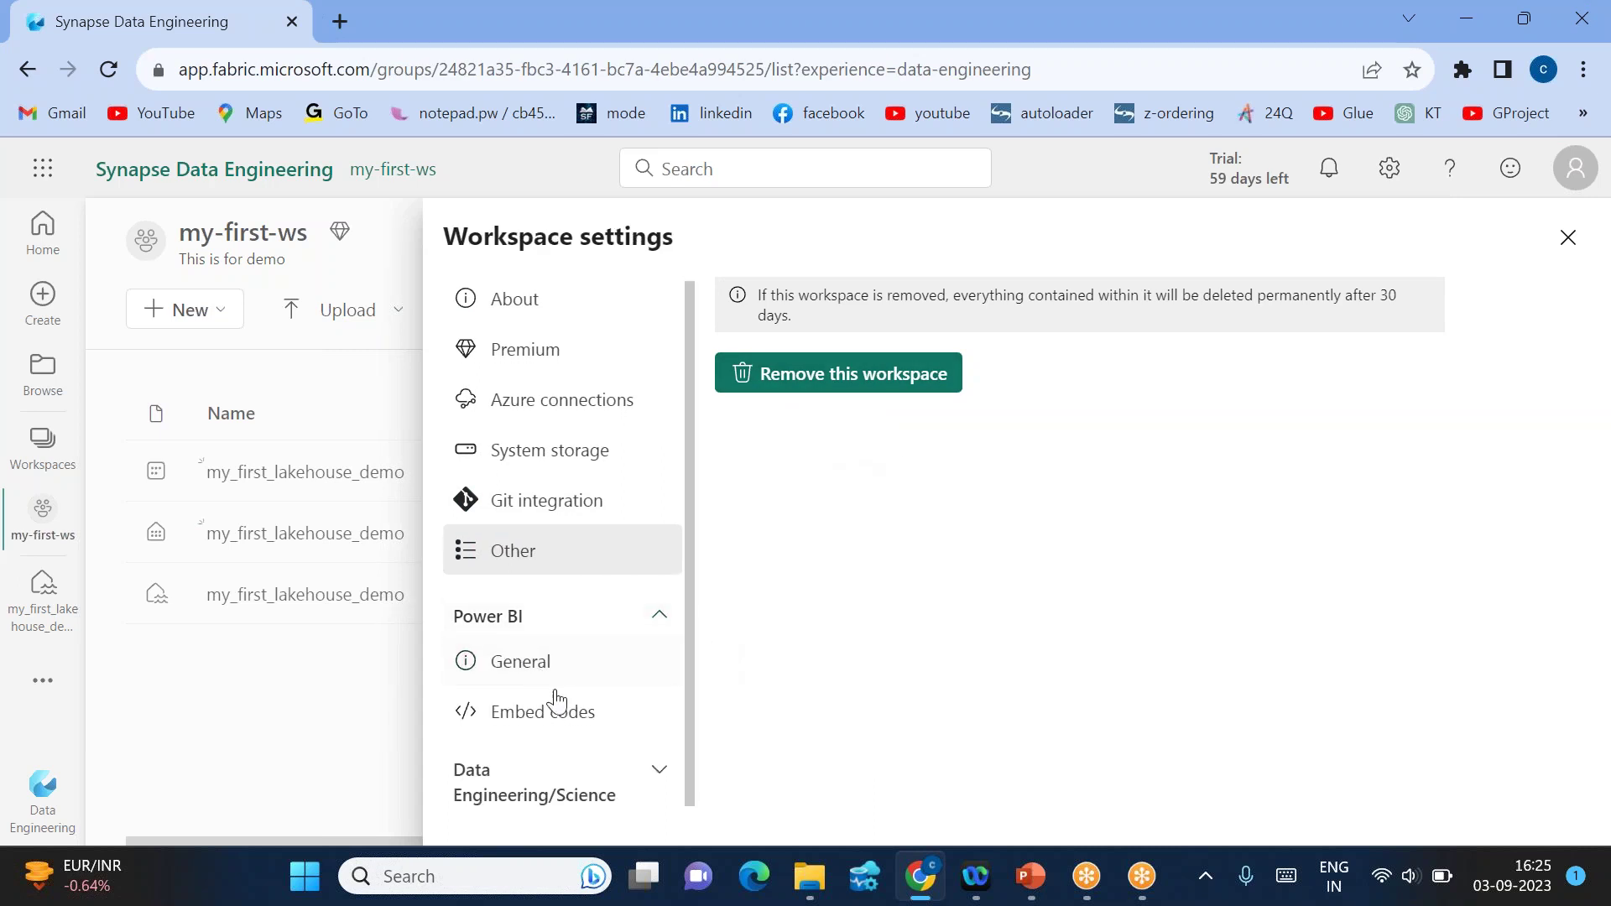
click(515, 792)
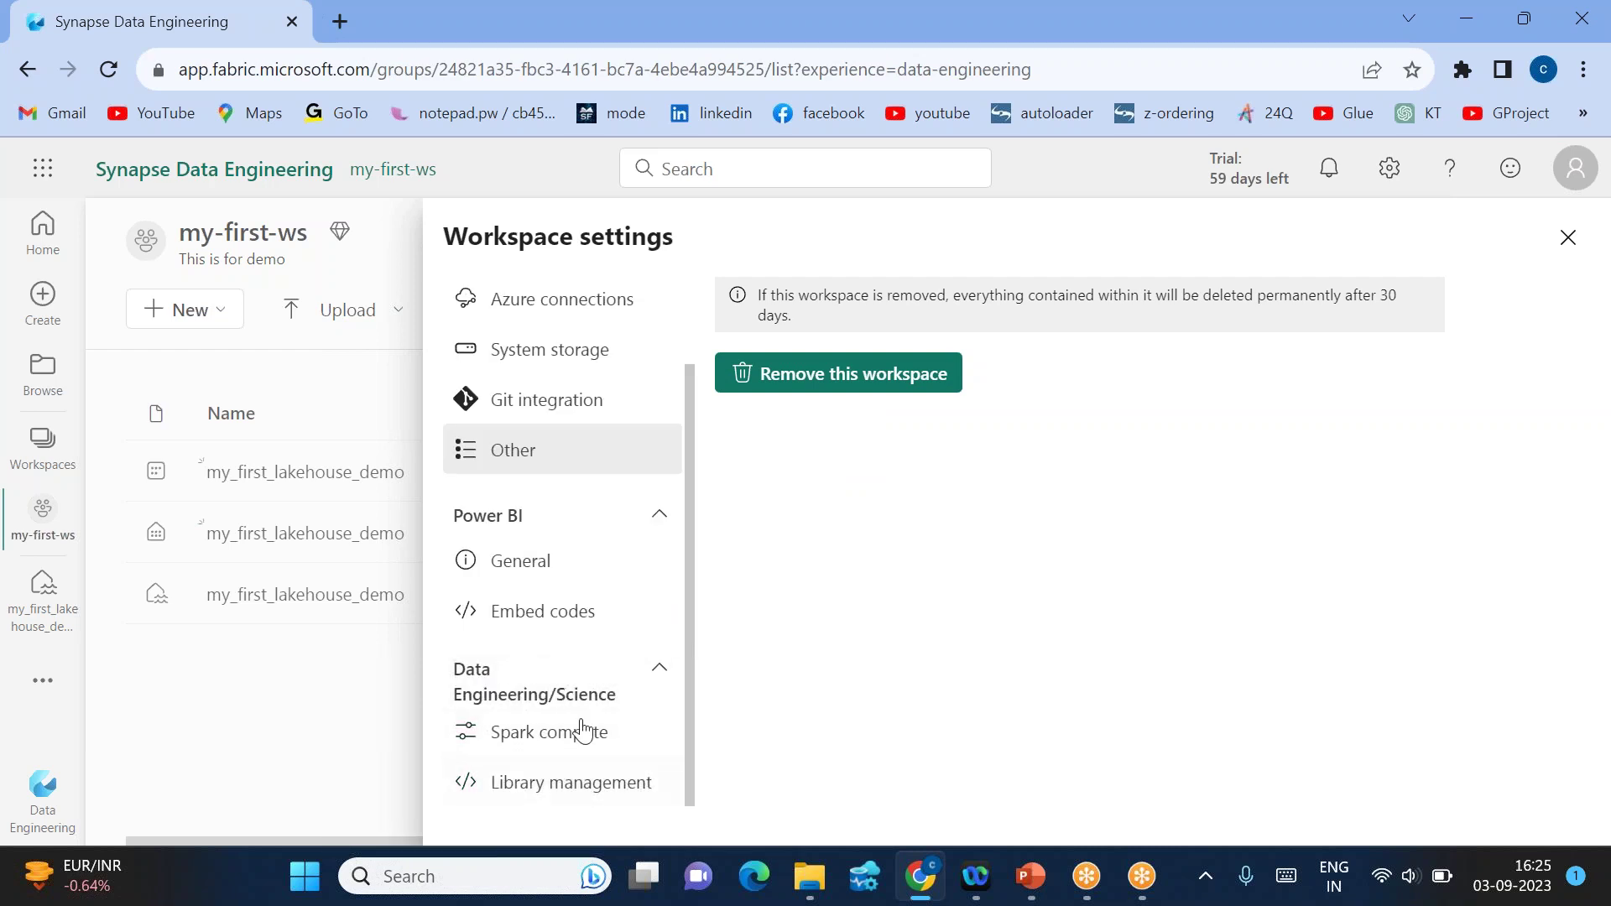
click(541, 795)
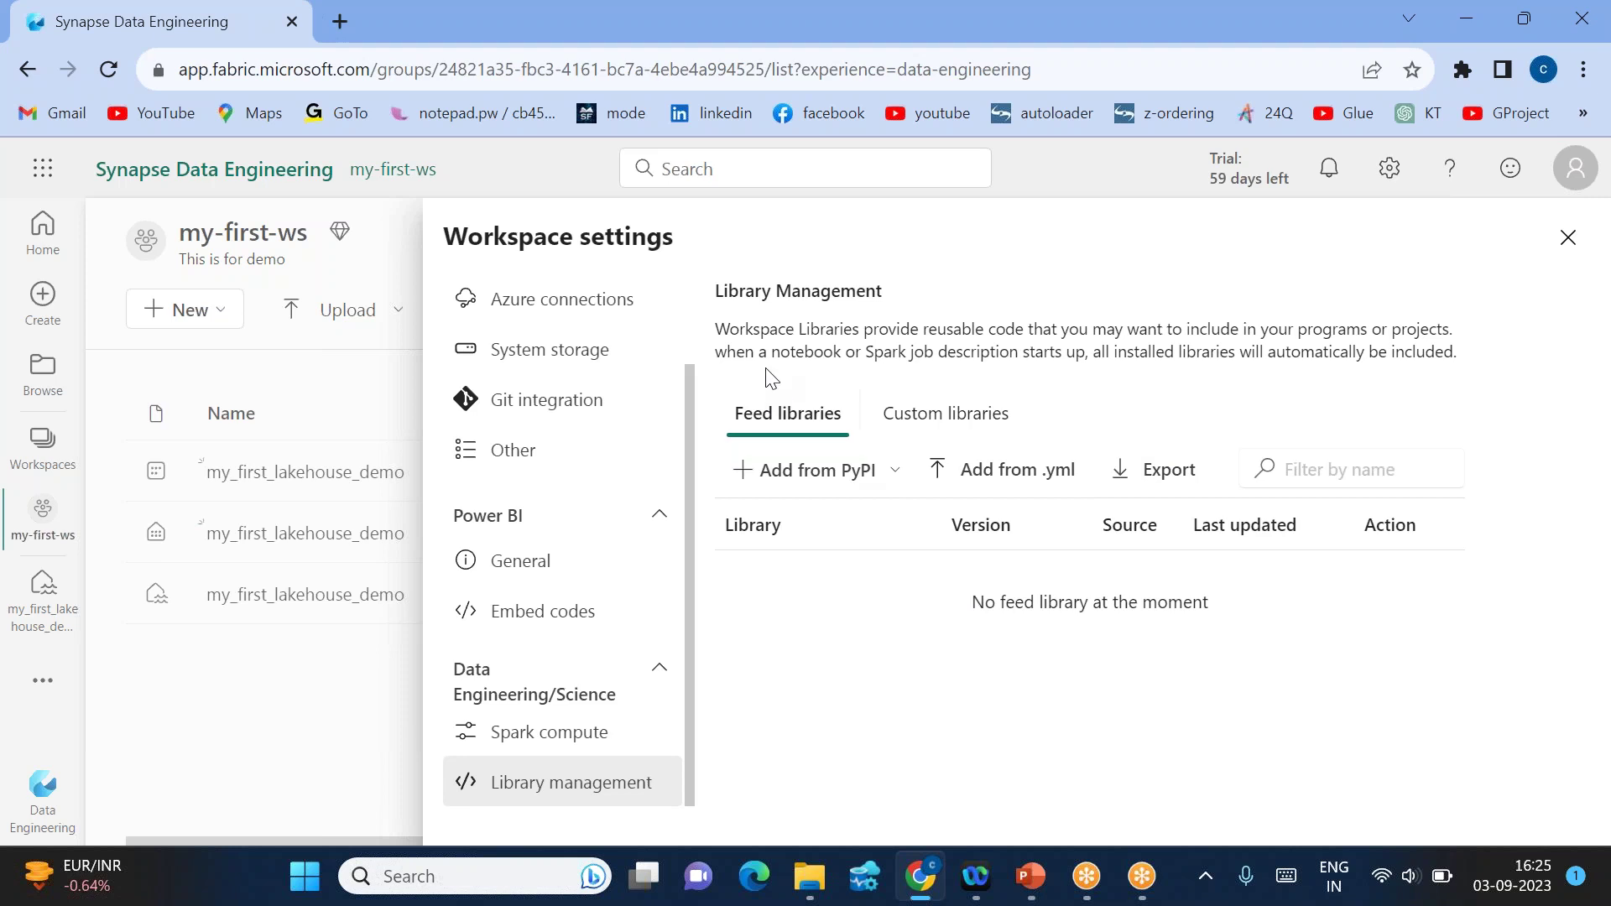
Step: Close Workspace settings and briefly check the item filter options in my-first-ws
click(1567, 240)
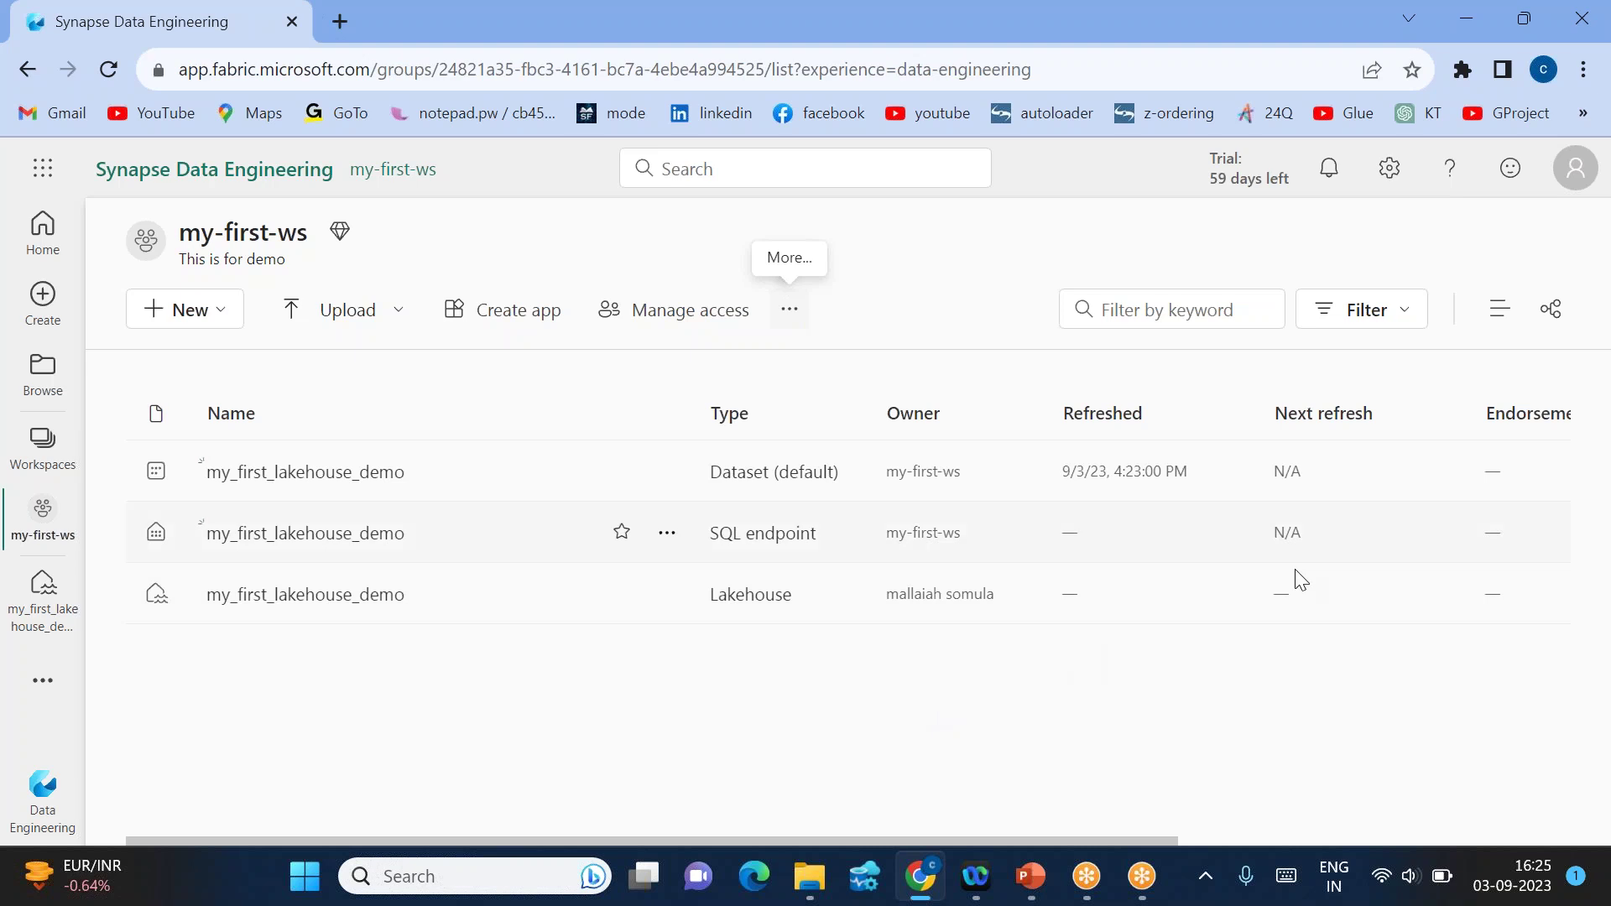
click(1392, 310)
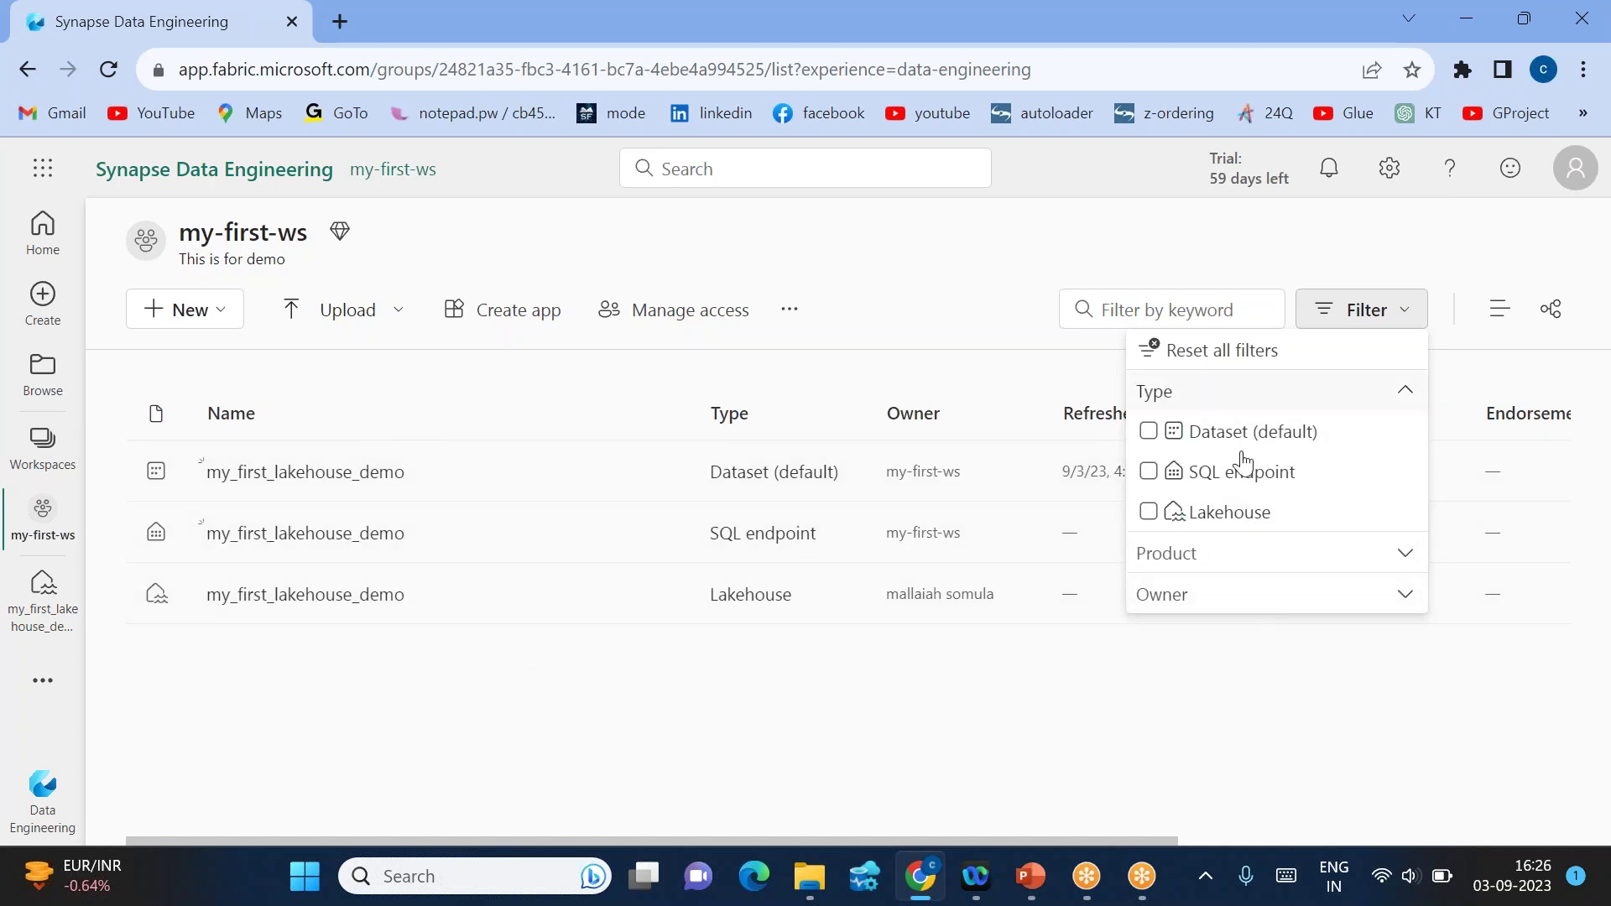
click(1296, 642)
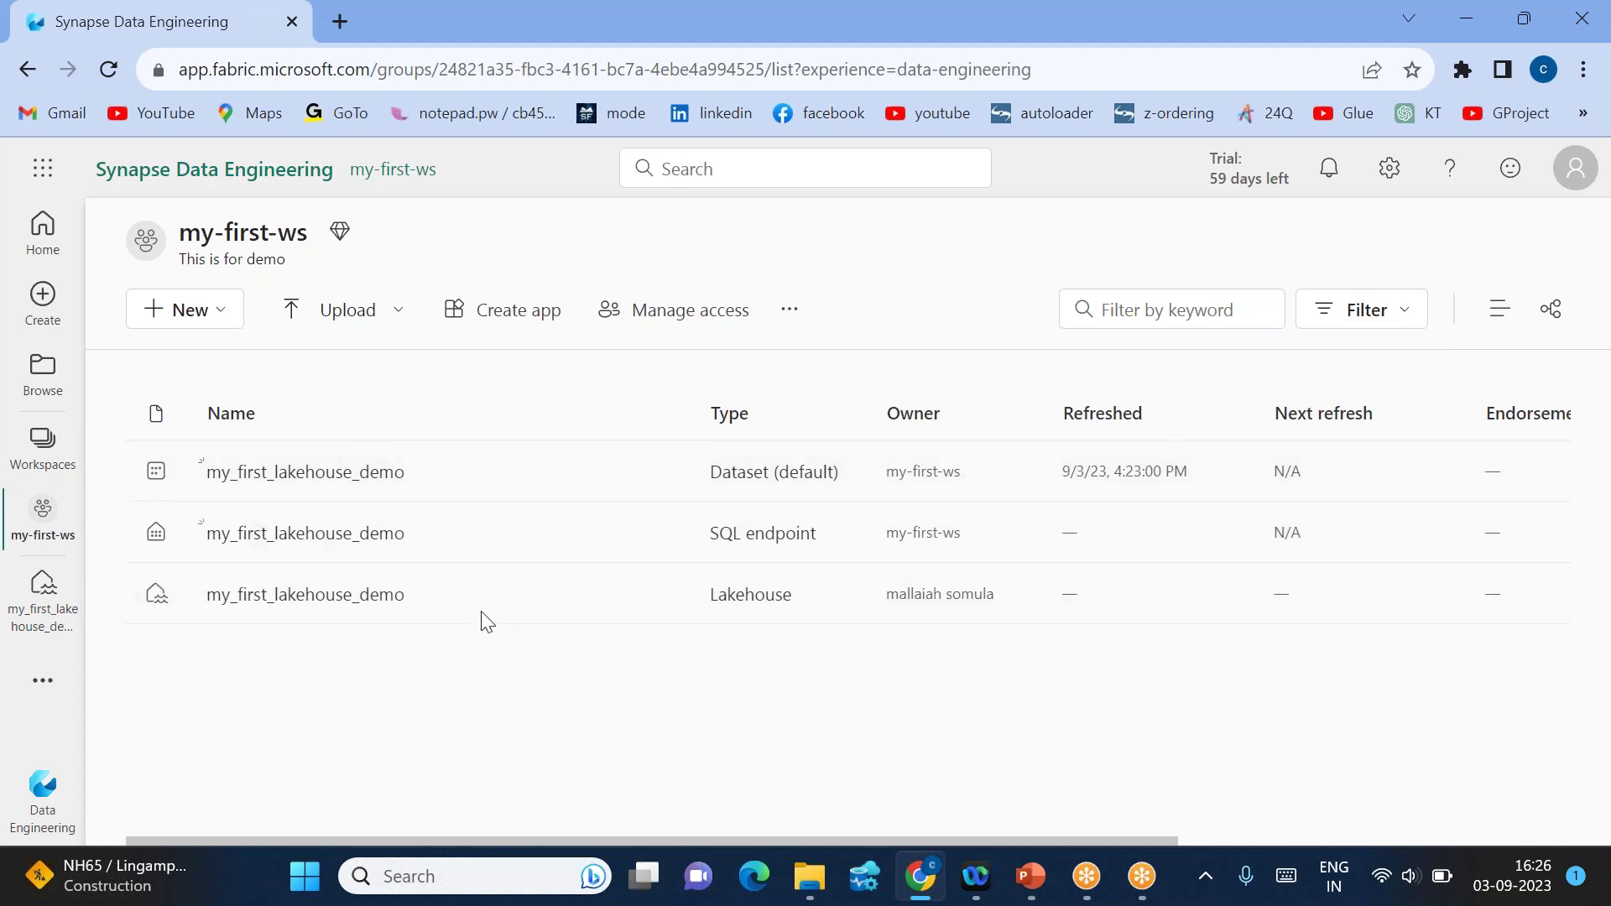
Step: View my-first-ws in lineage view, return to list view and show the Dataset, SQL endpoint and Lakehouse filters
click(1561, 313)
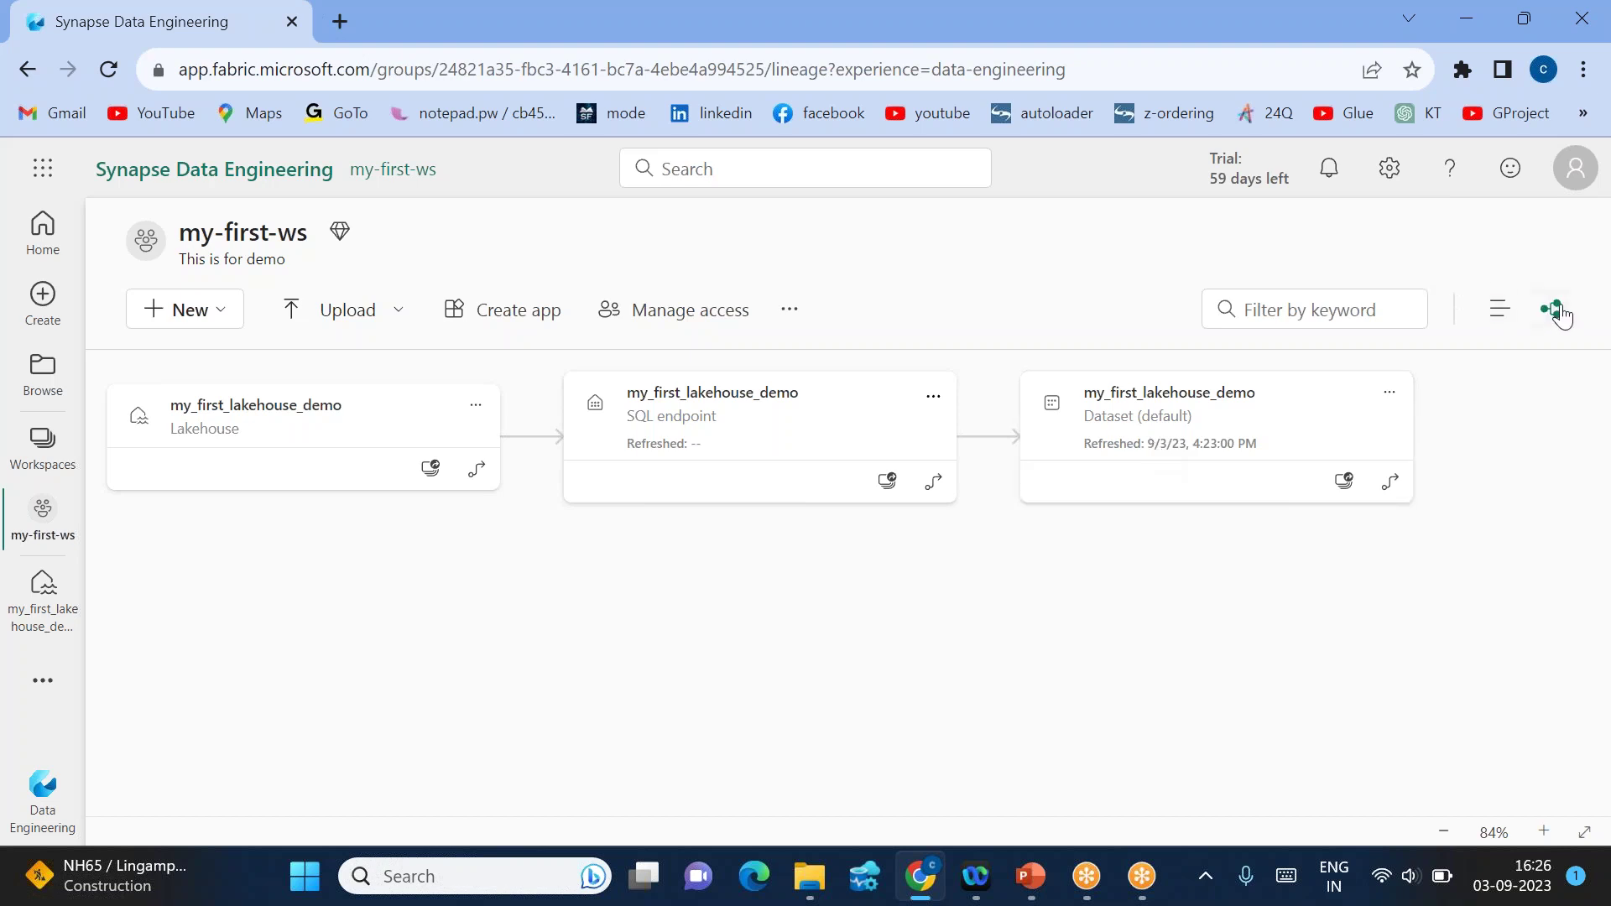
click(1486, 321)
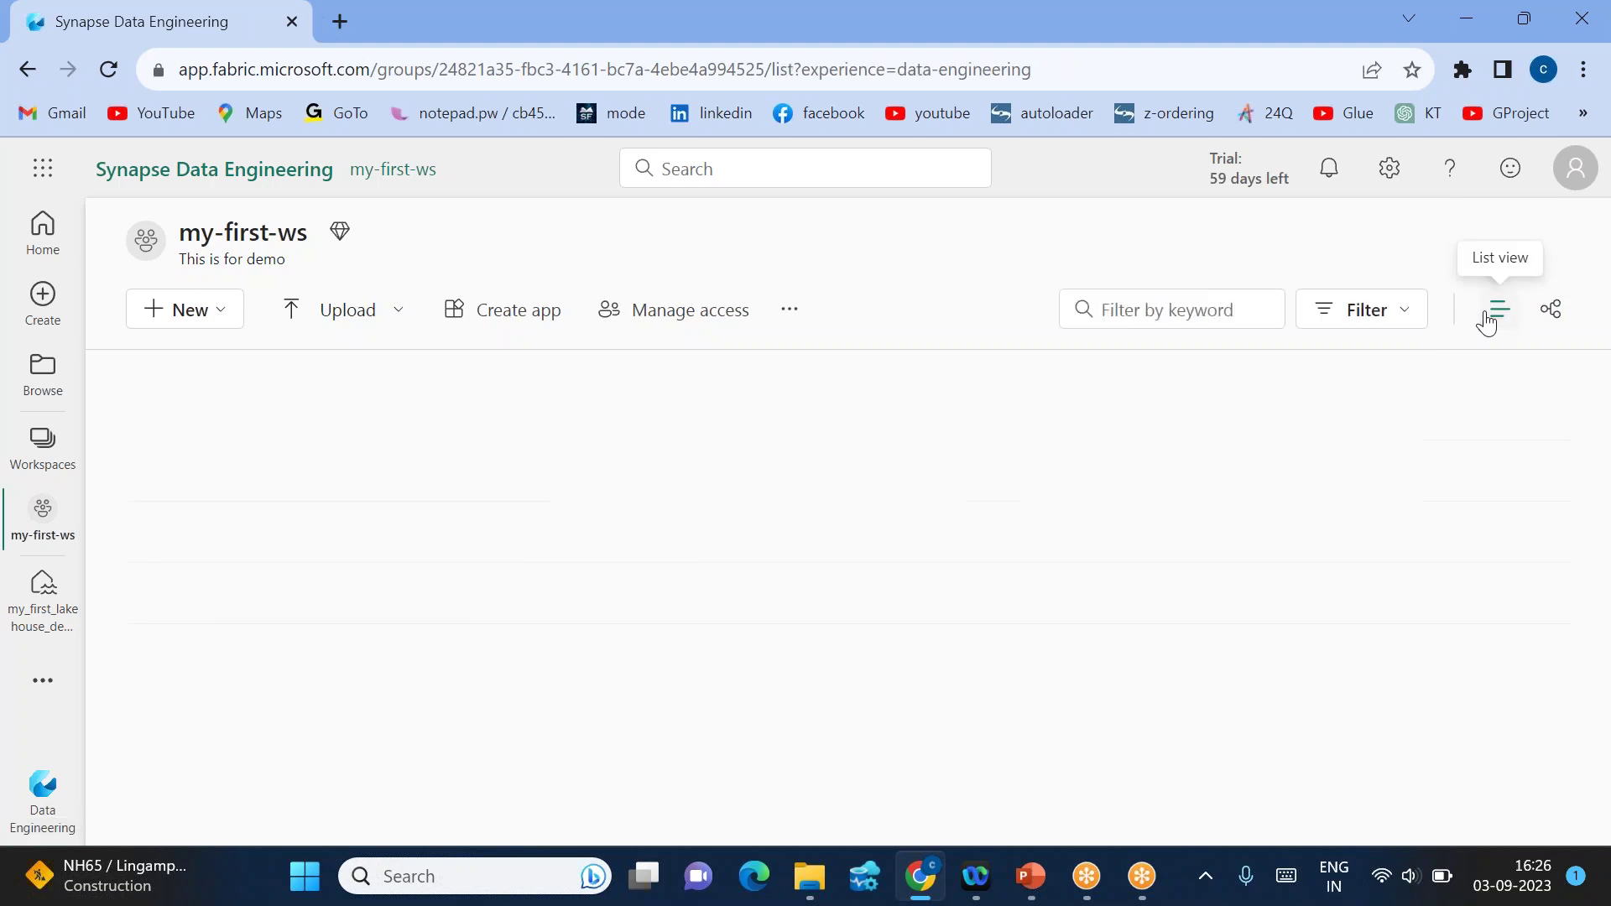
click(1360, 317)
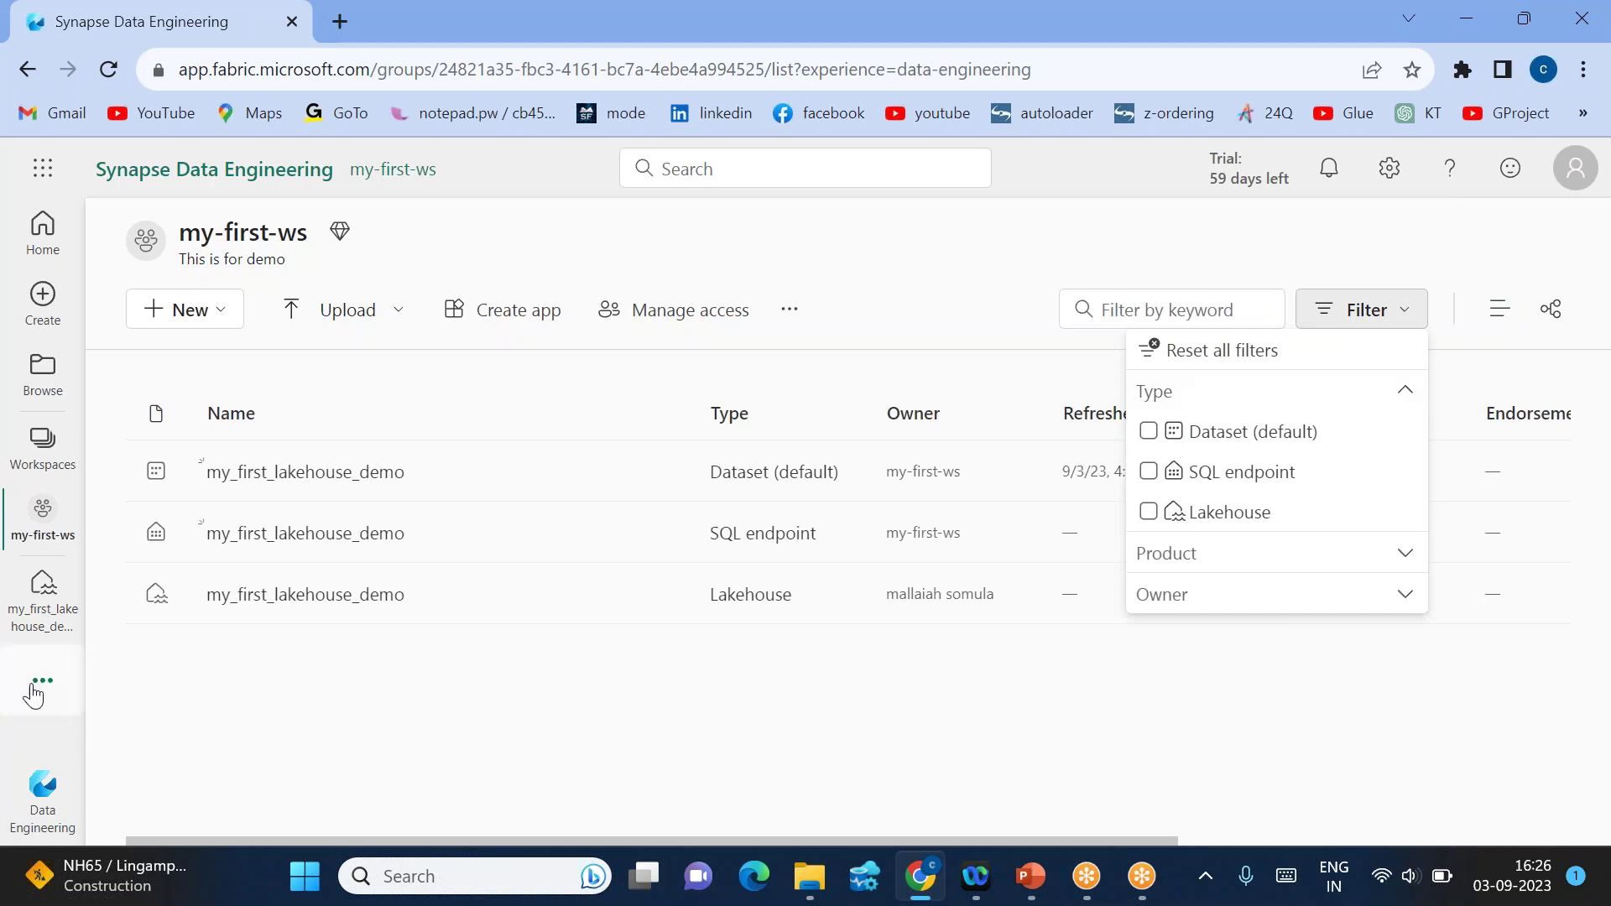
Step: Pin my-first-ws to the top of Workspaces and confirm it appears under Pinned
click(43, 439)
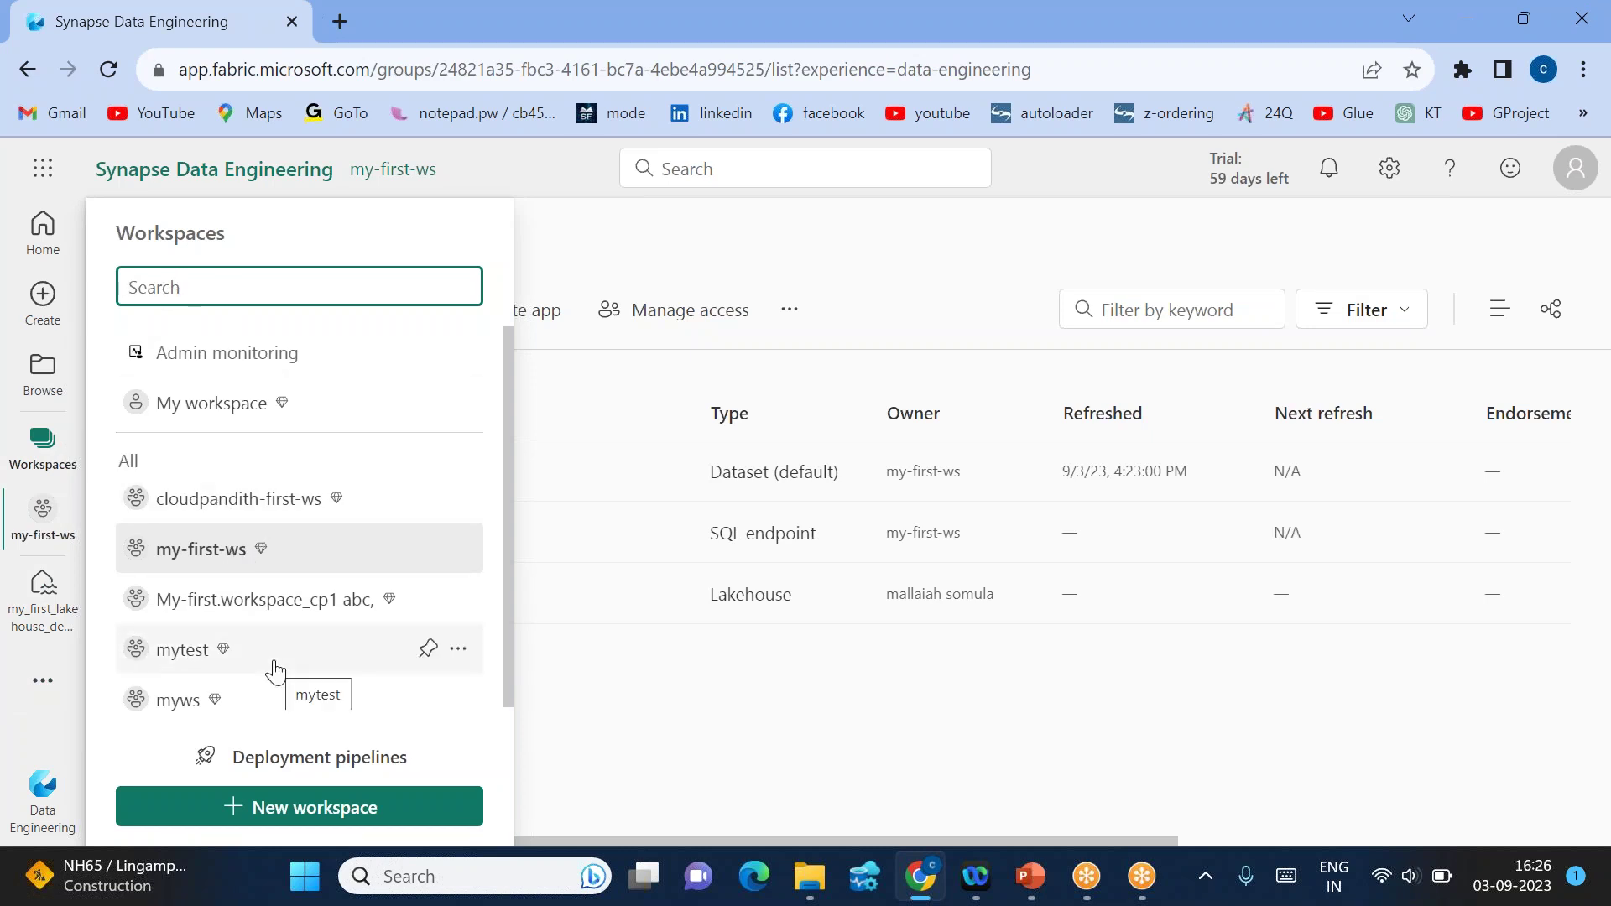
scroll(273, 670, down, 1)
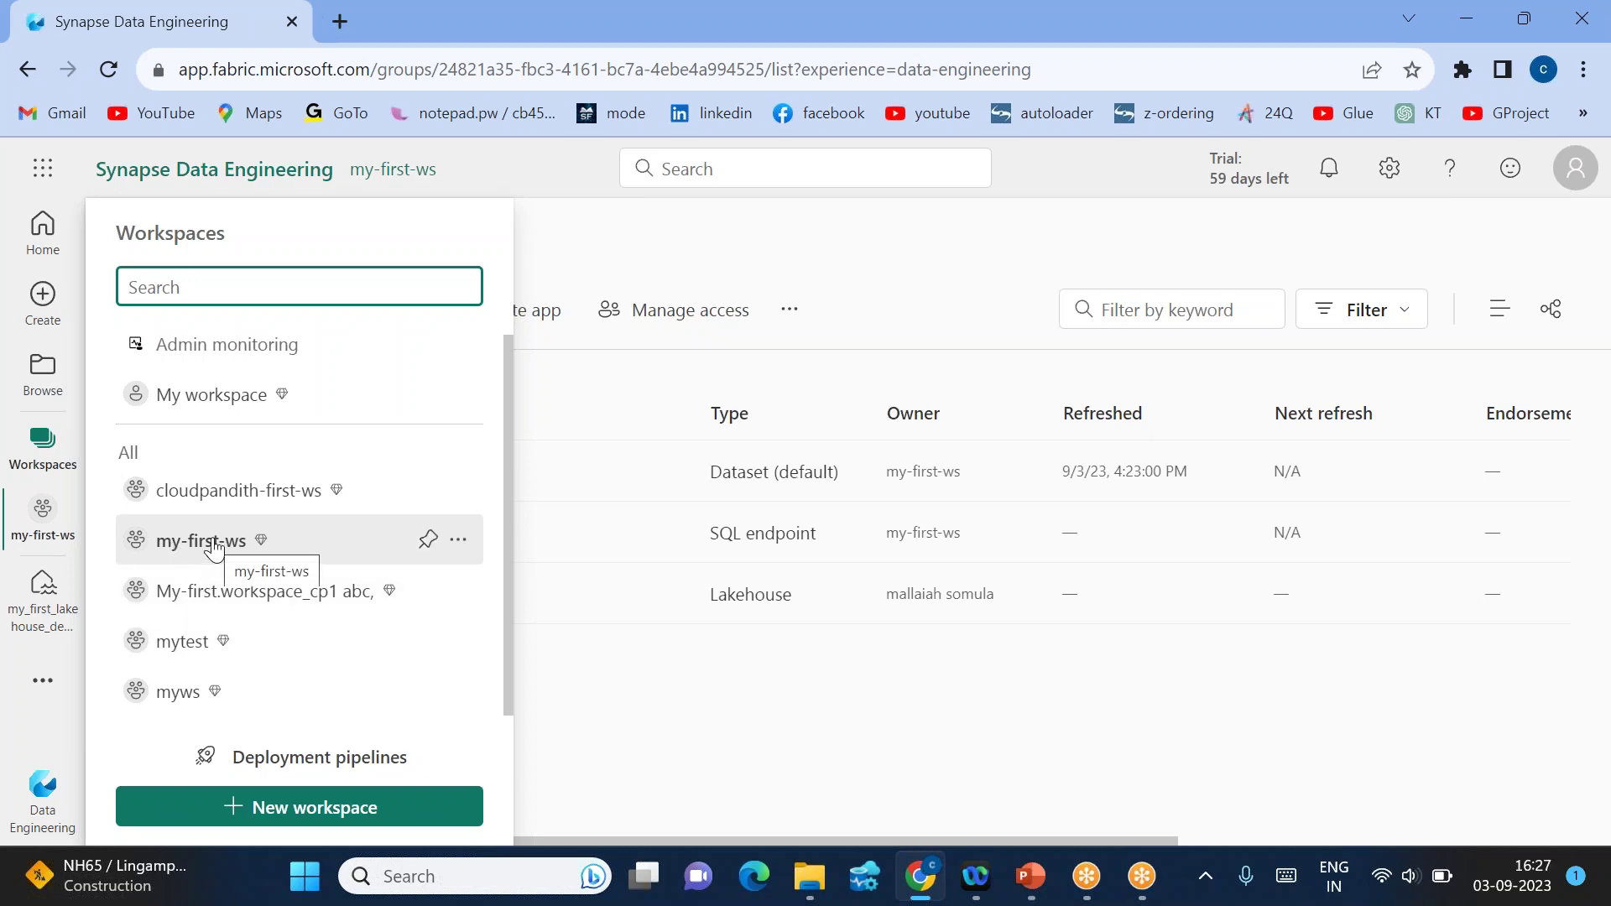
click(428, 542)
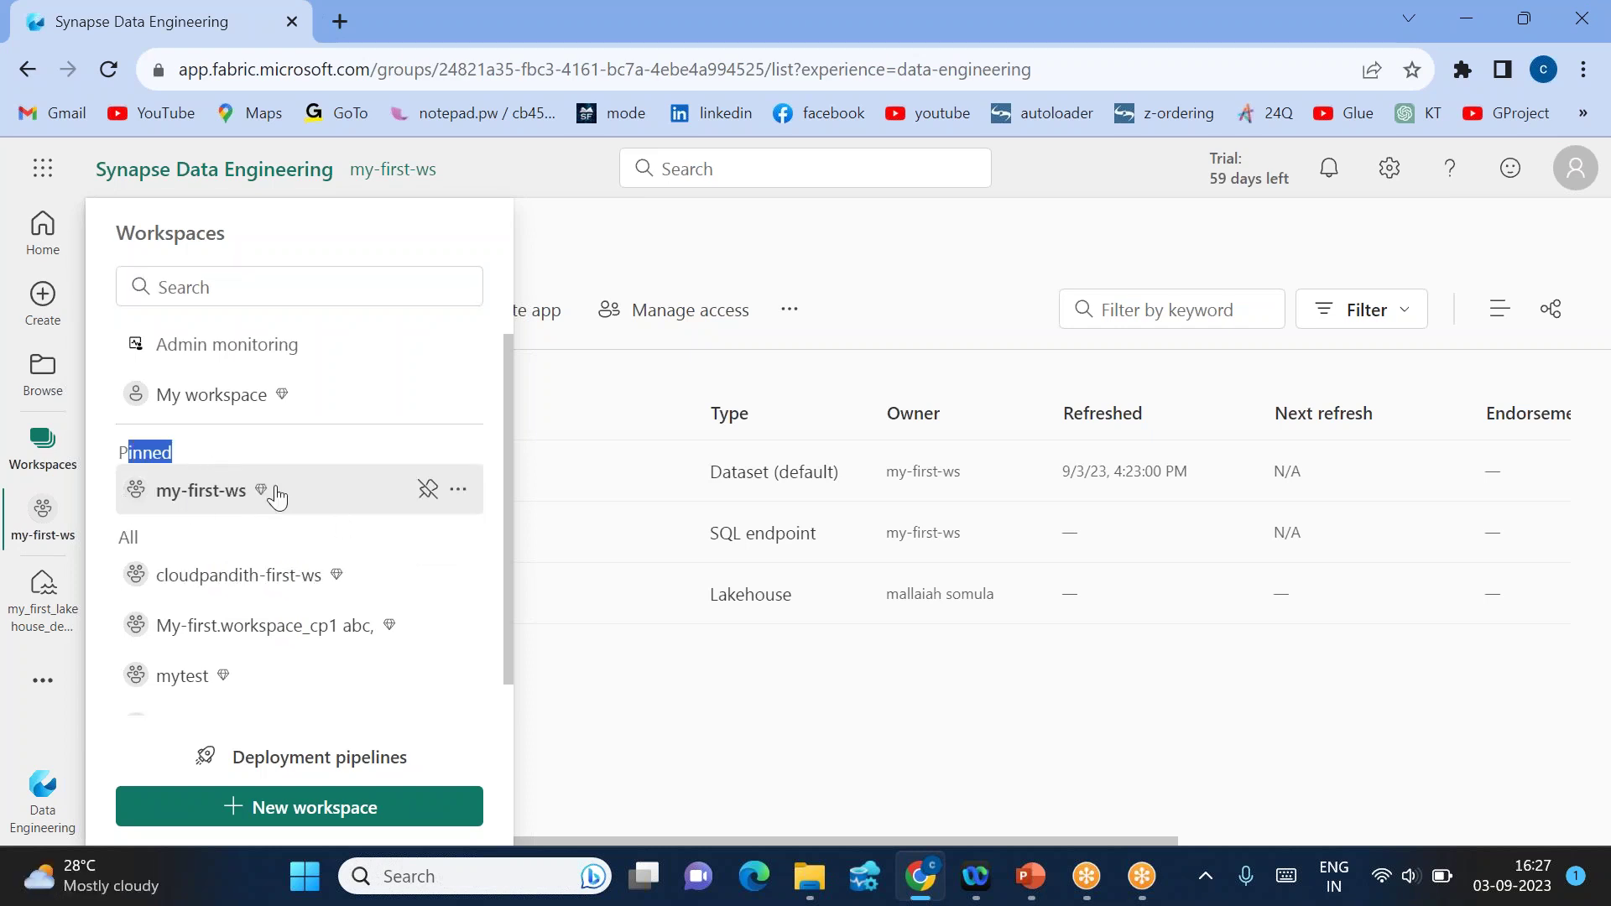
click(216, 499)
click(33, 453)
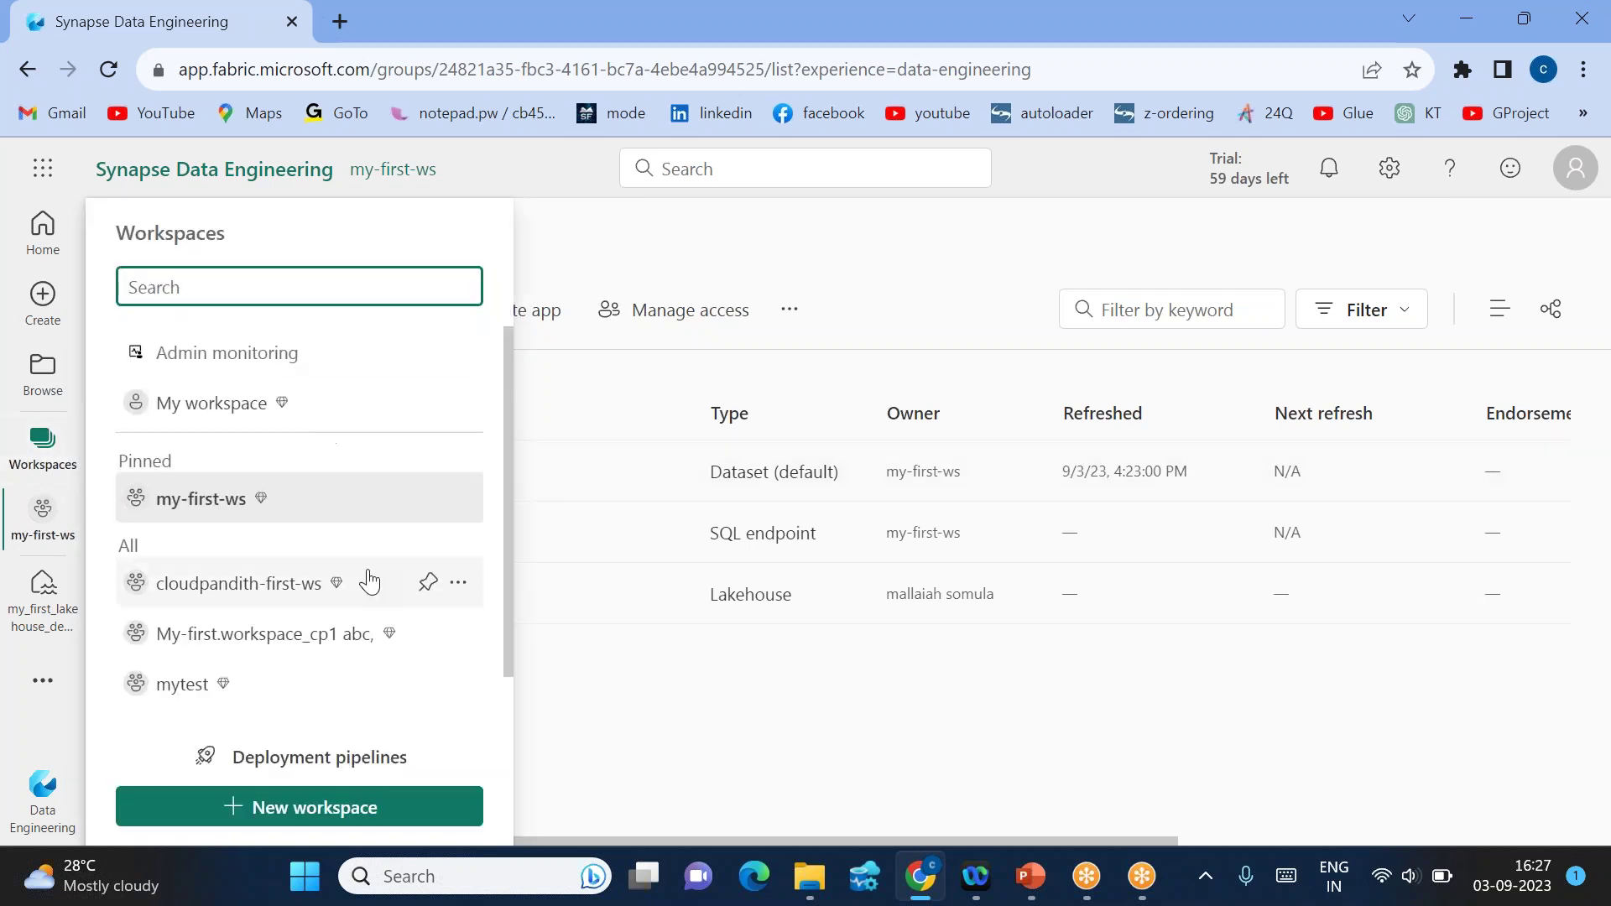
scroll(212, 621, down, 1)
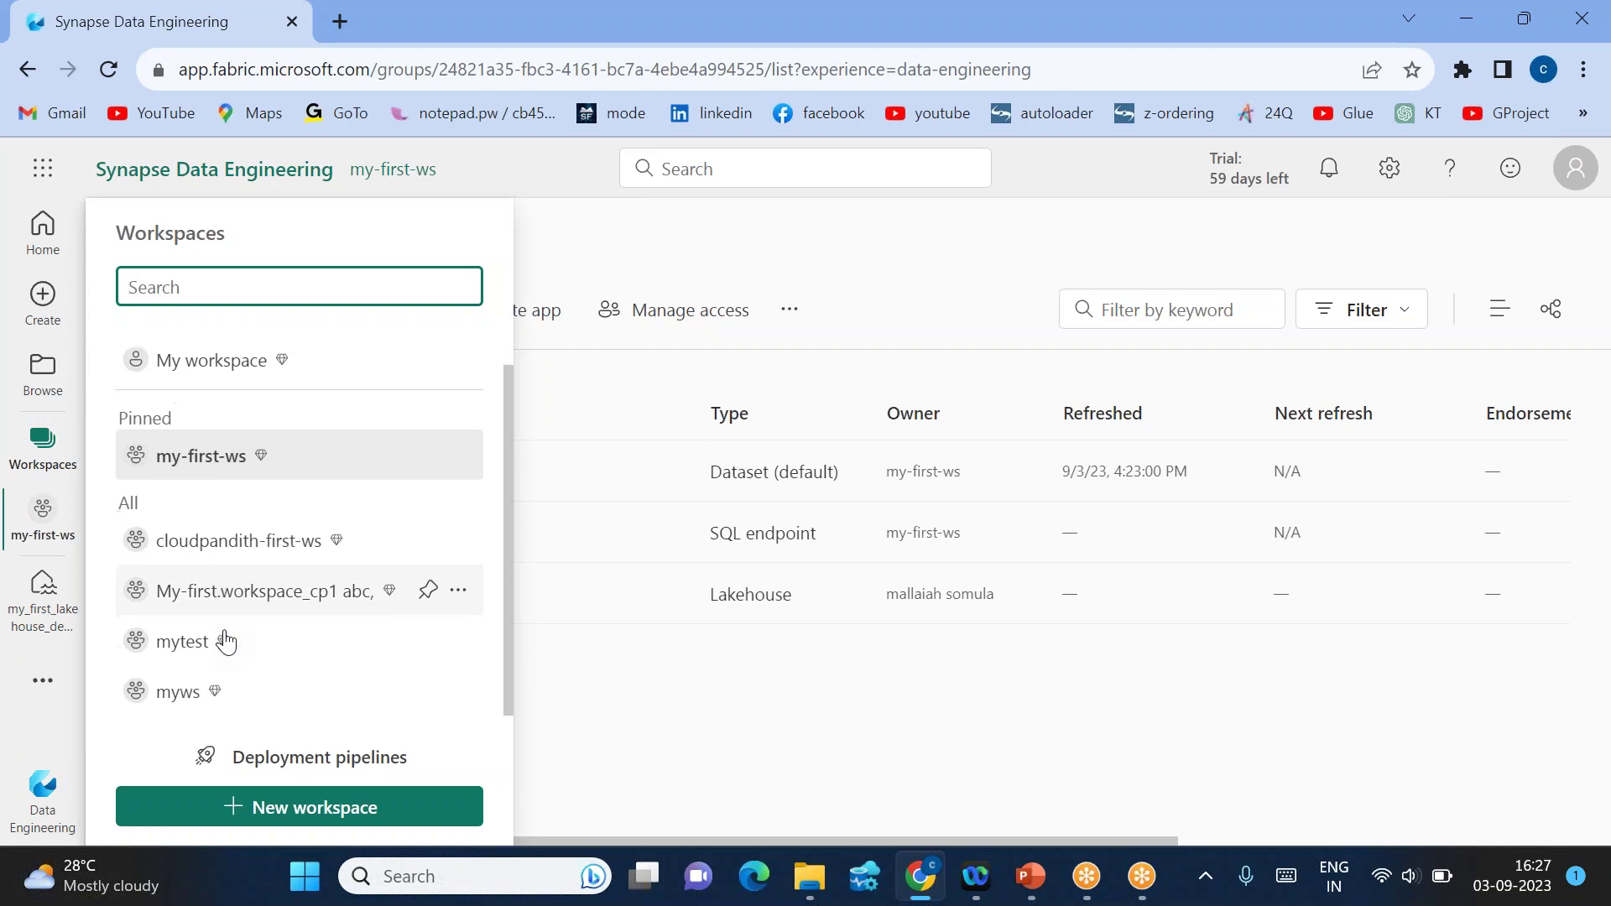
Step: List the mytest items (Dataflow 1–4 and staging lakehouse/warehouse) and show the type filters
click(163, 651)
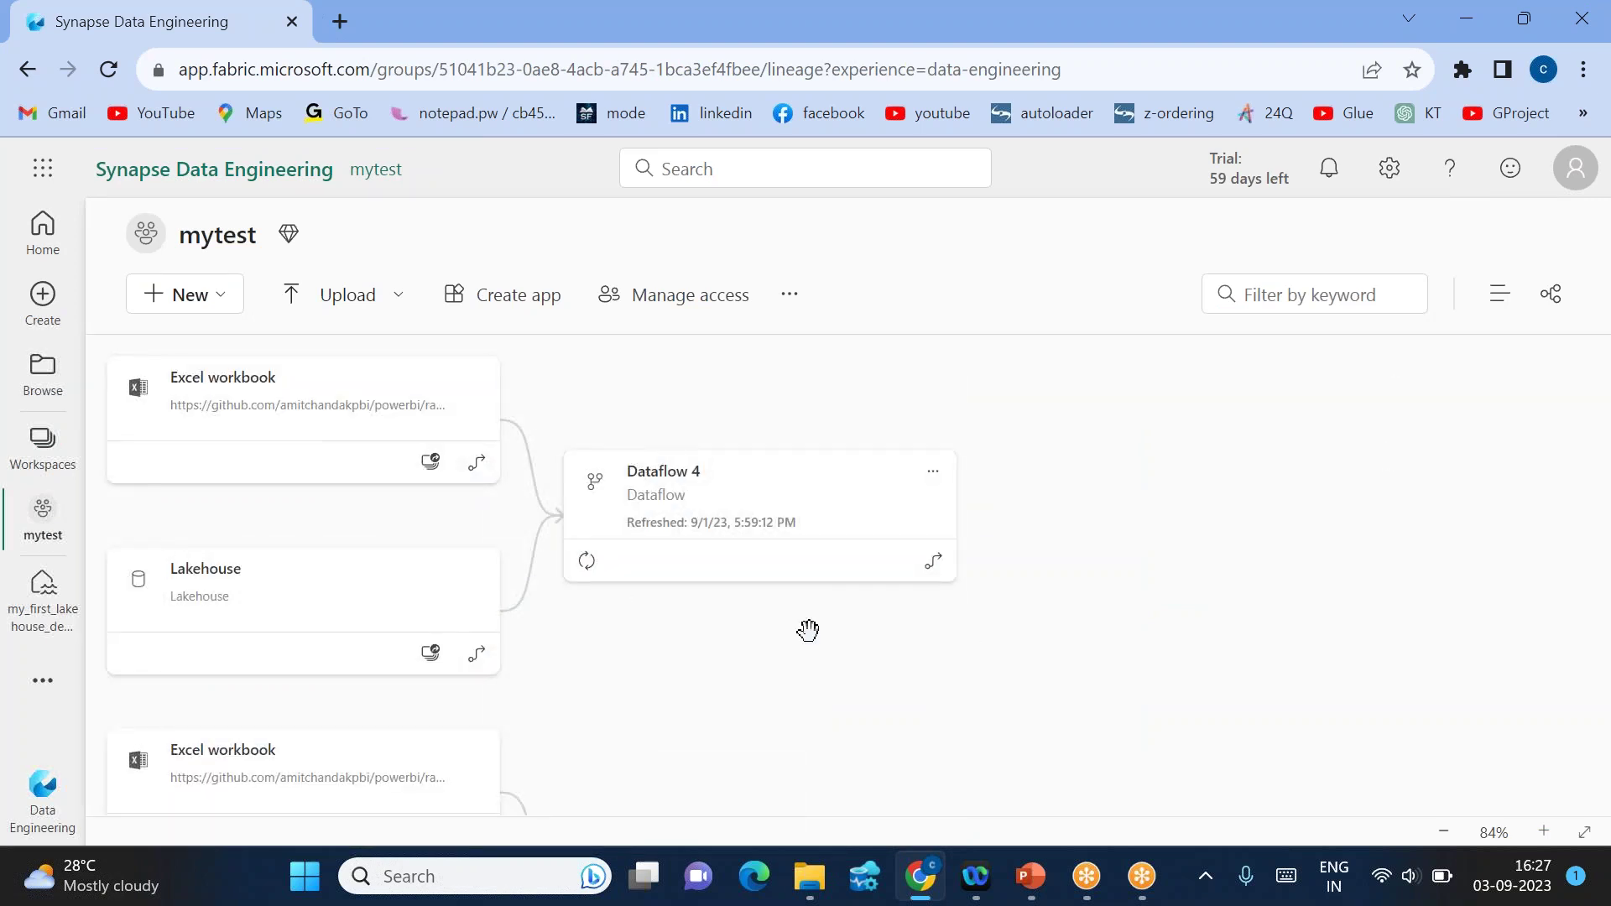
scroll(809, 629, down, 5)
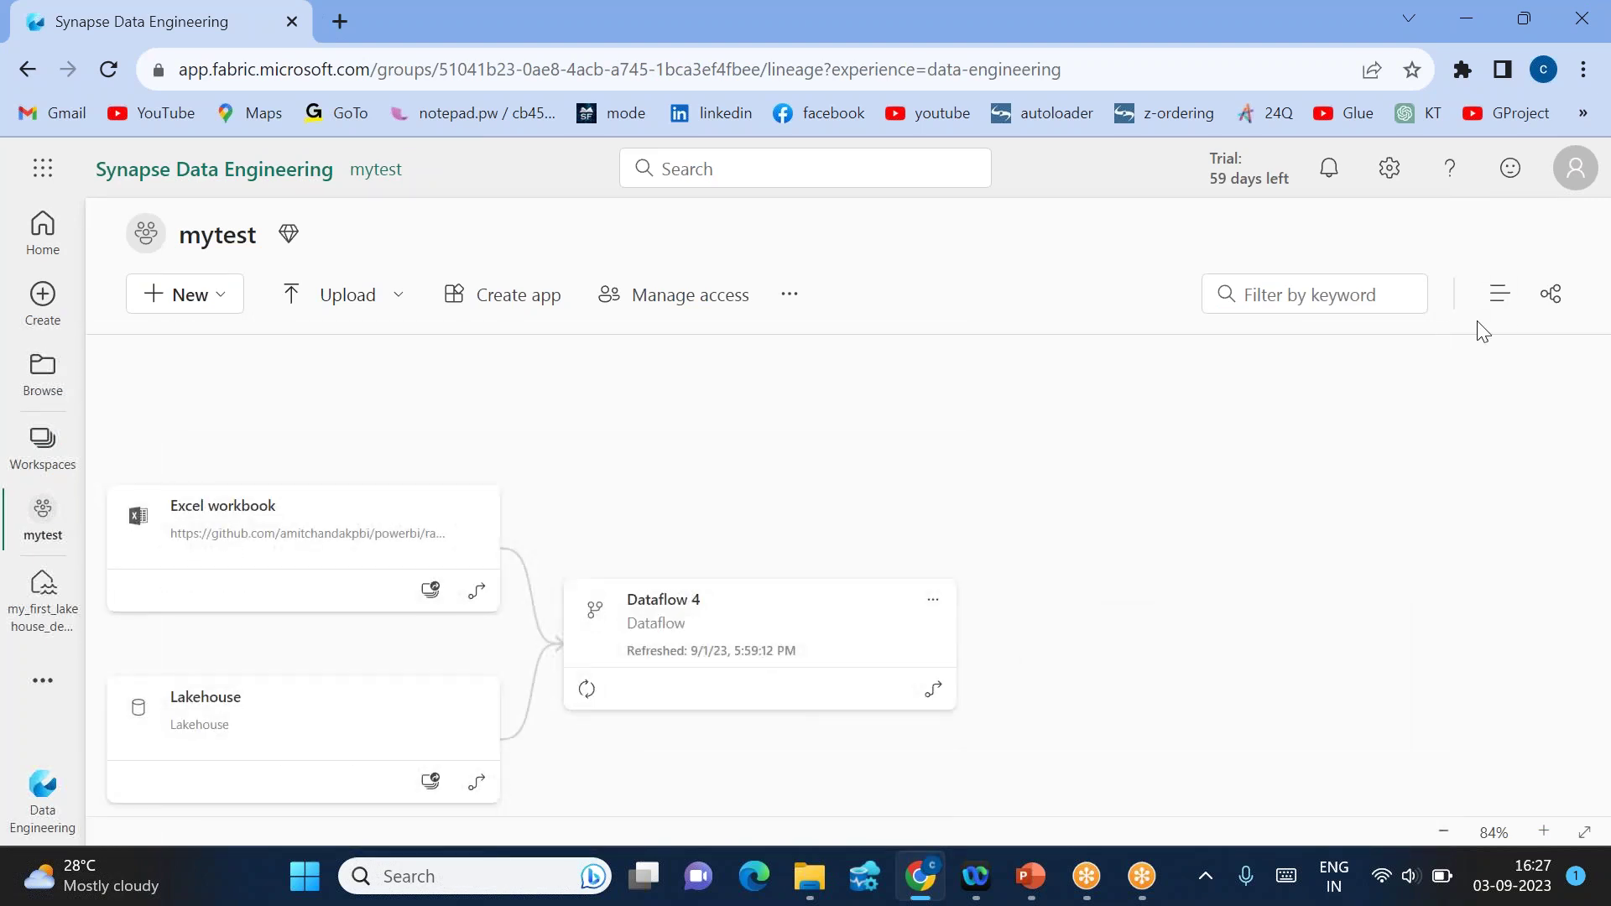
click(1501, 295)
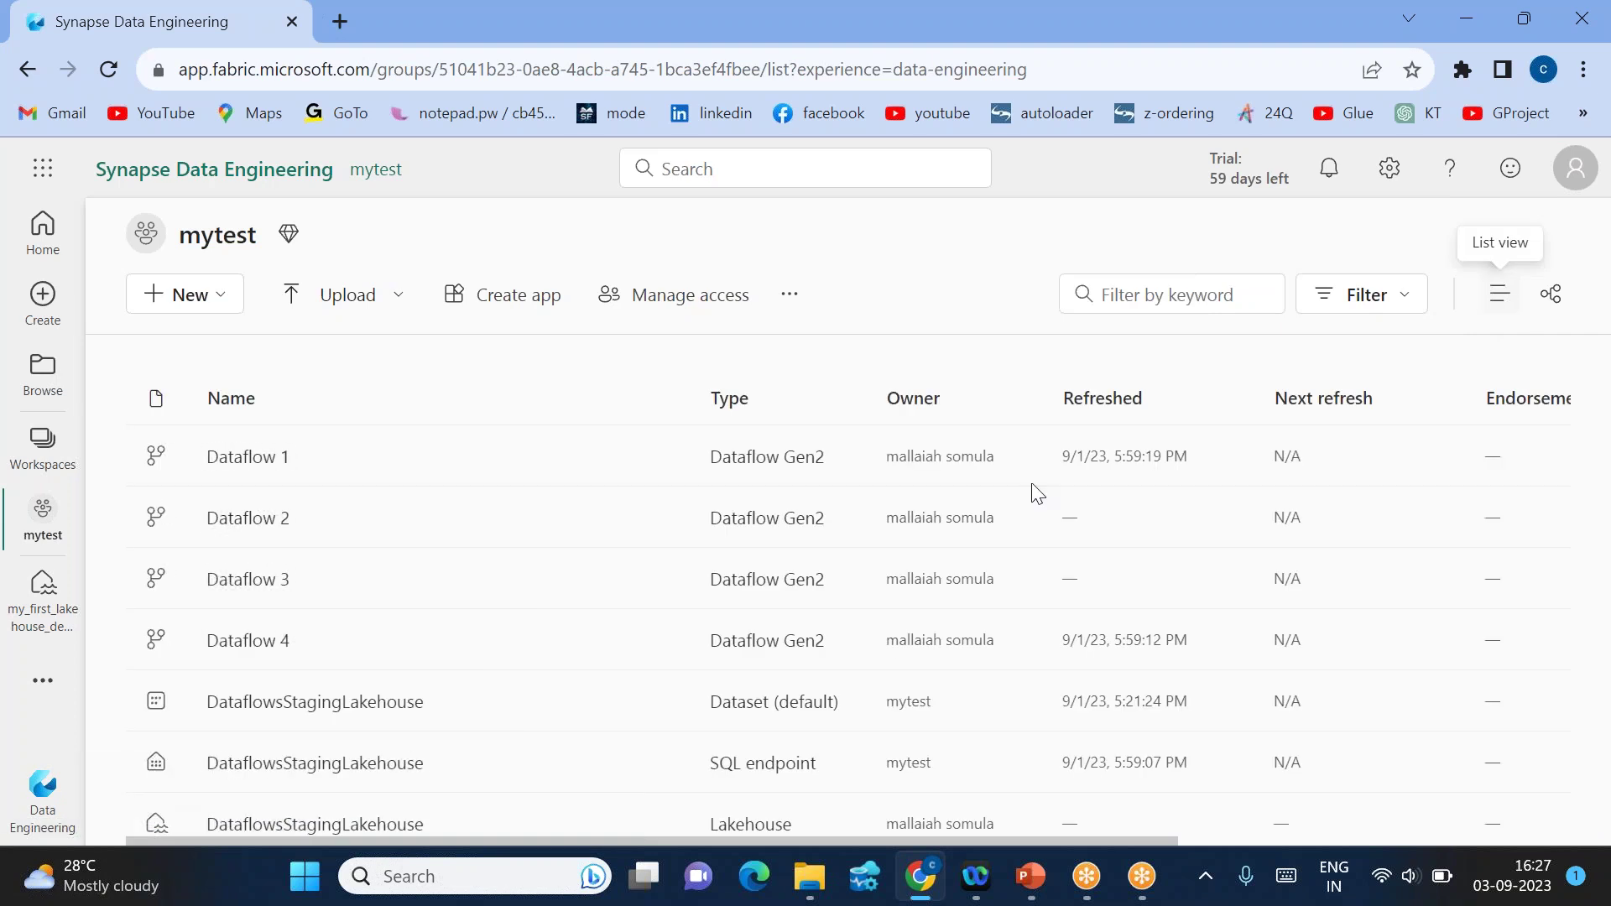
click(1366, 298)
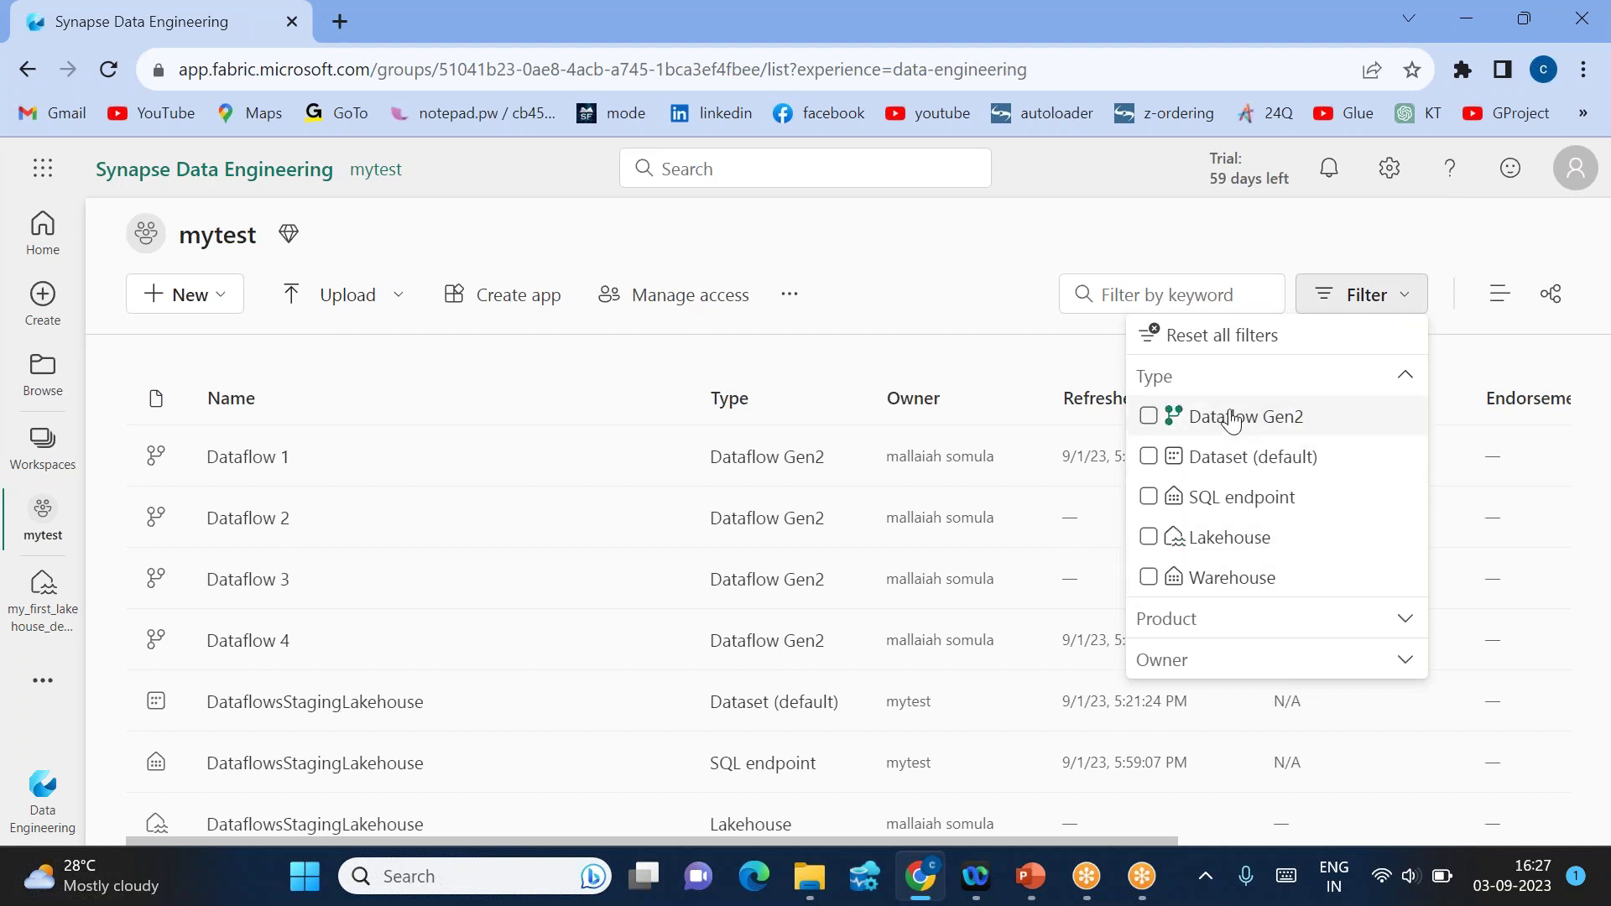
scroll(831, 583, down, 4)
scroll(827, 572, up, 4)
scroll(772, 472, down, 2)
scroll(619, 639, up, 2)
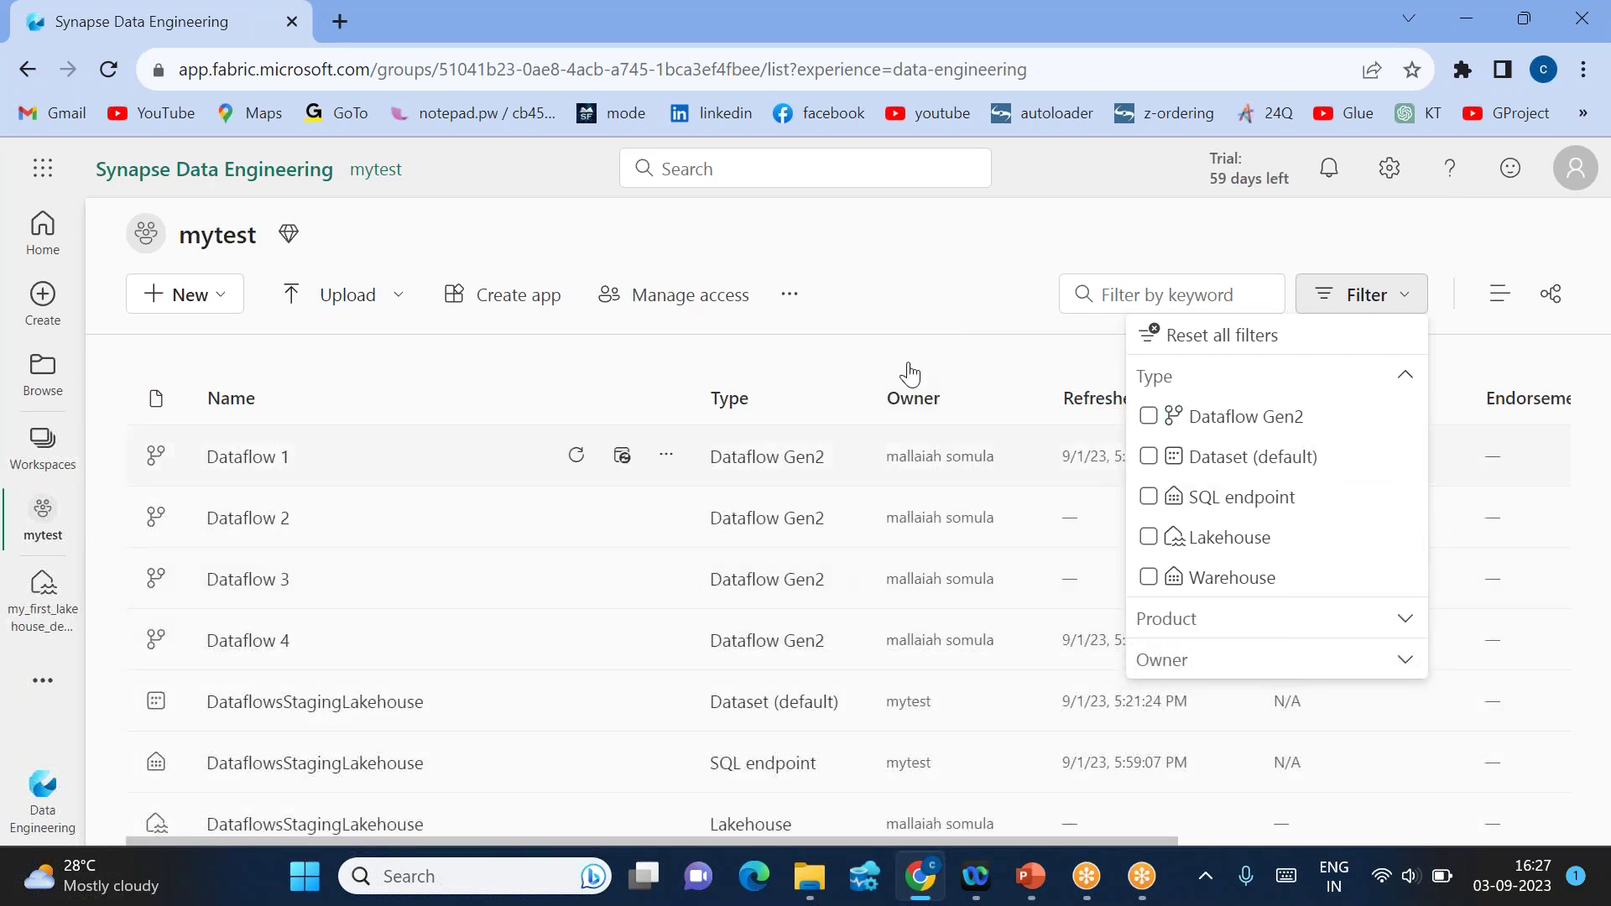
Step: Close the filters, then unpin my-first-ws and pin it back to the top of Workspaces
click(1016, 278)
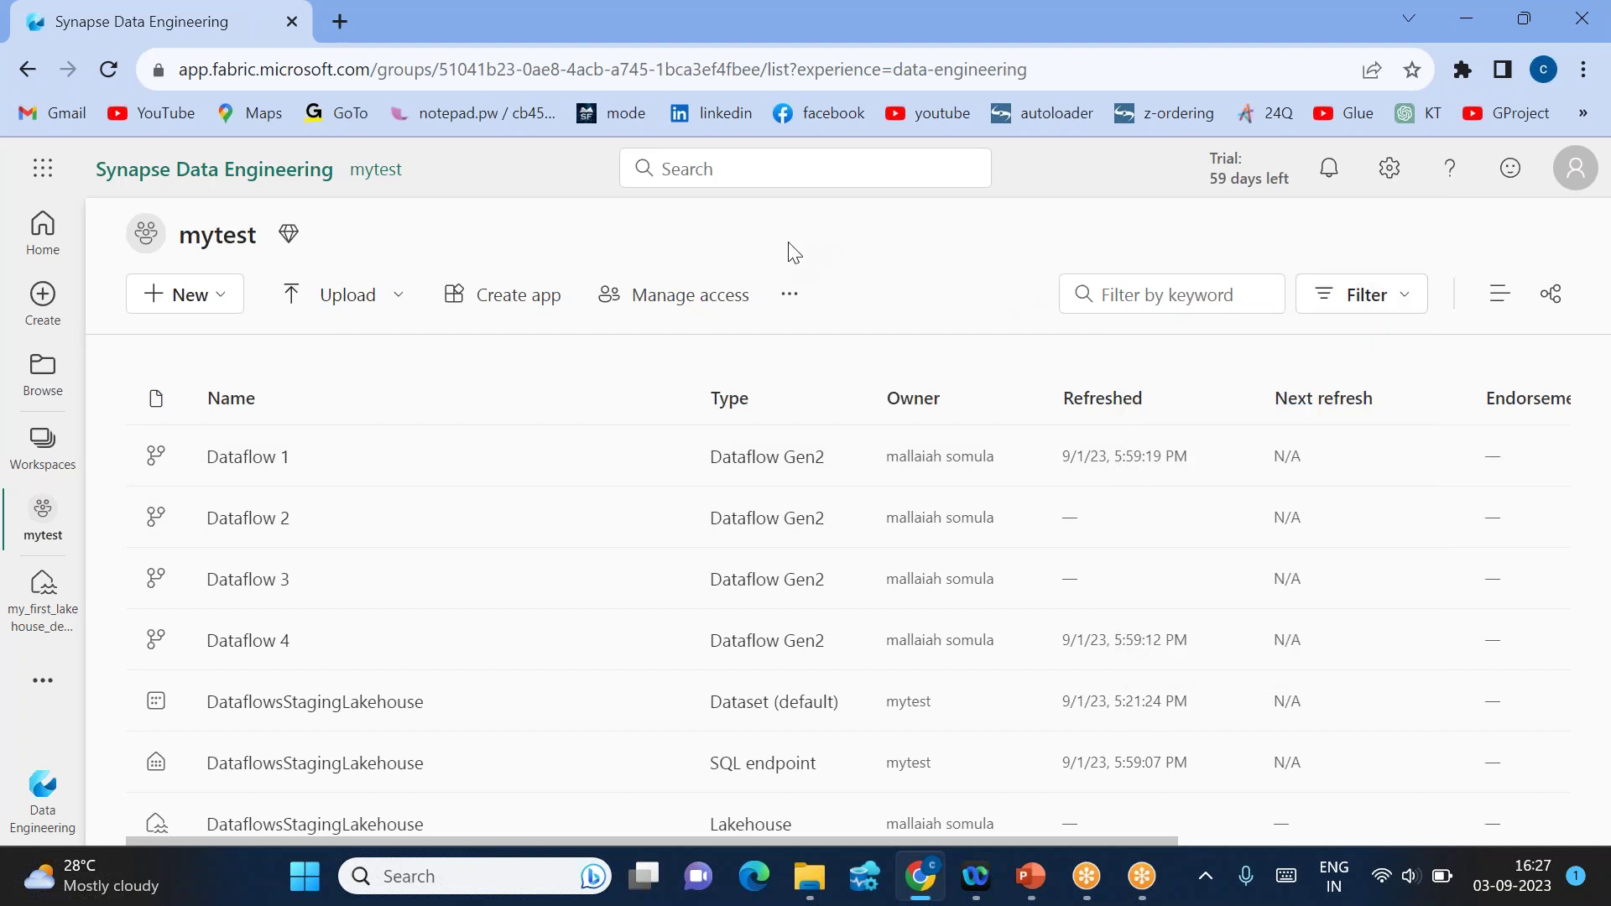
click(43, 453)
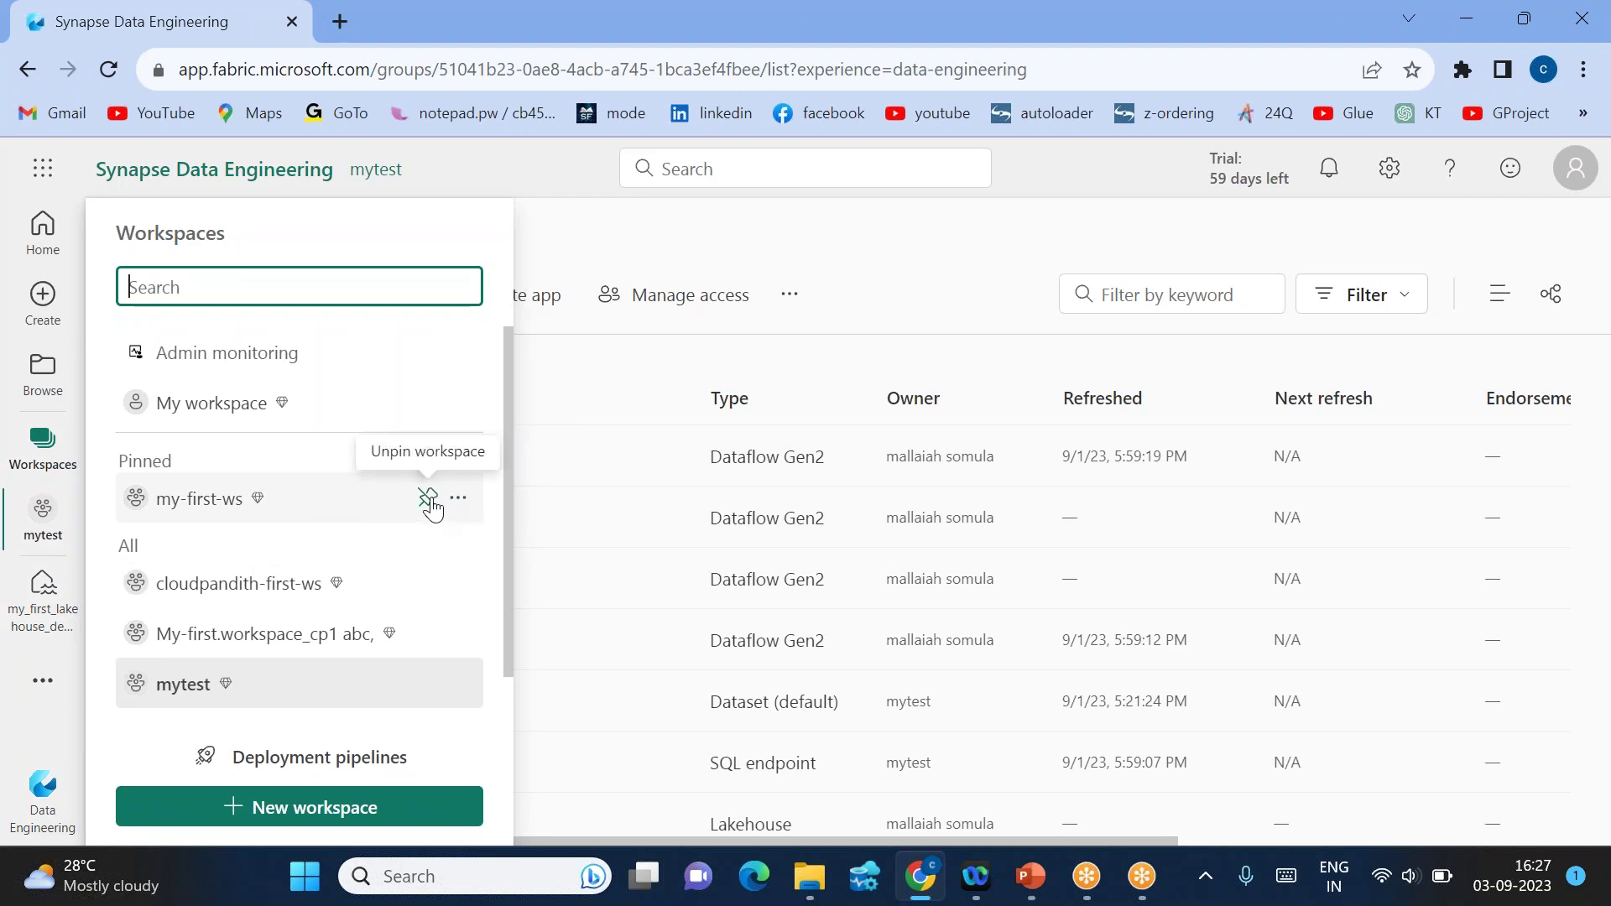
click(429, 500)
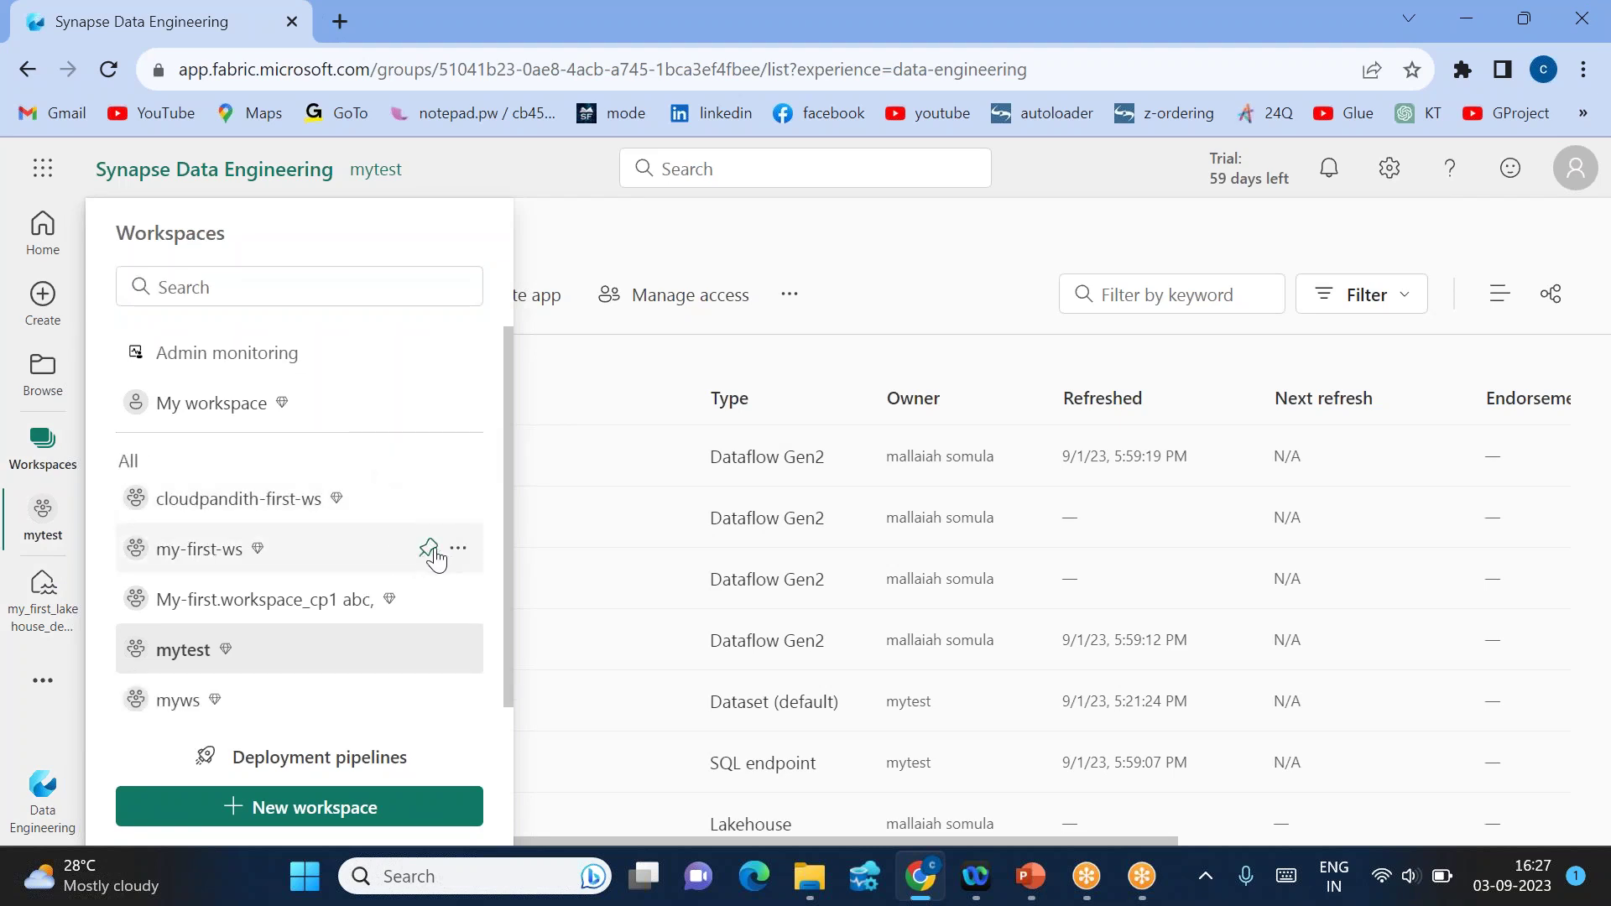
click(429, 552)
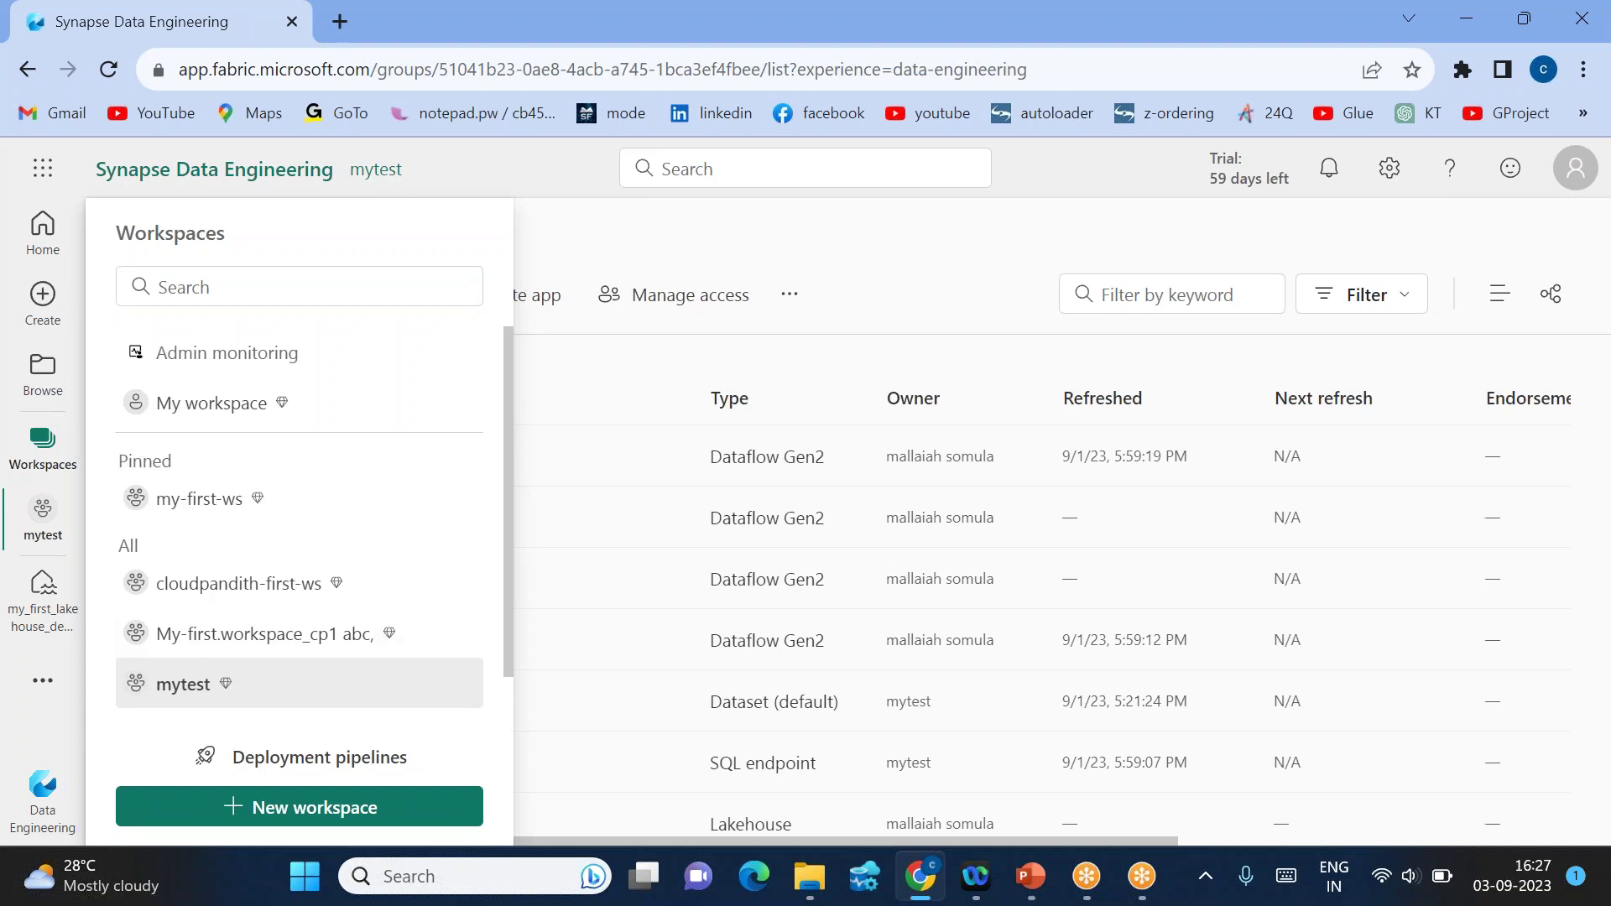
click(629, 366)
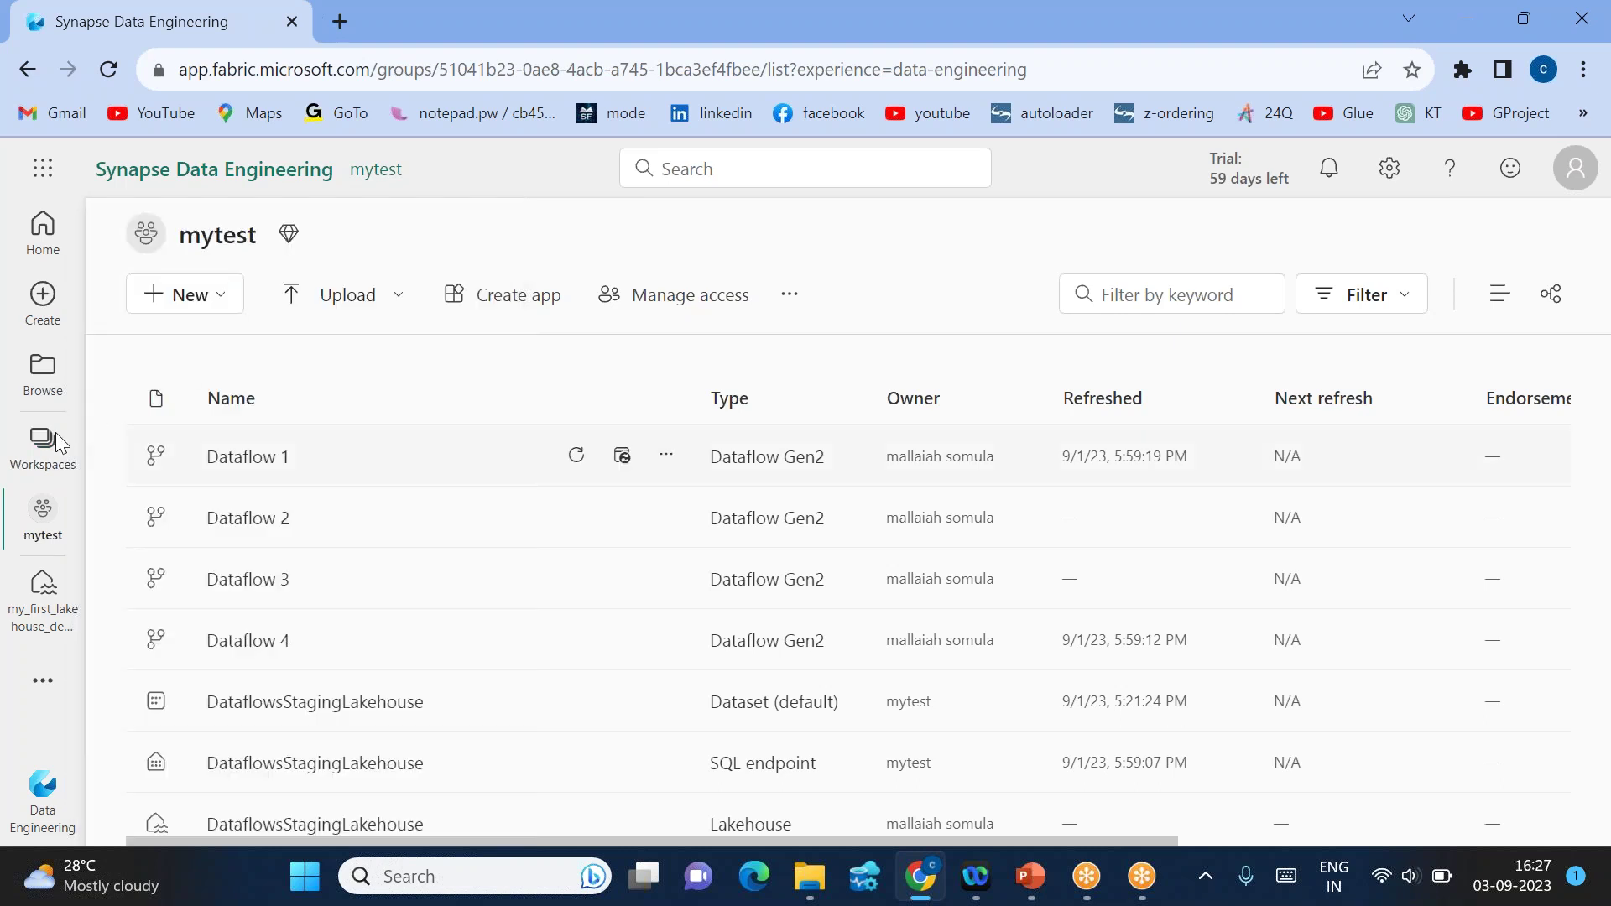
click(789, 297)
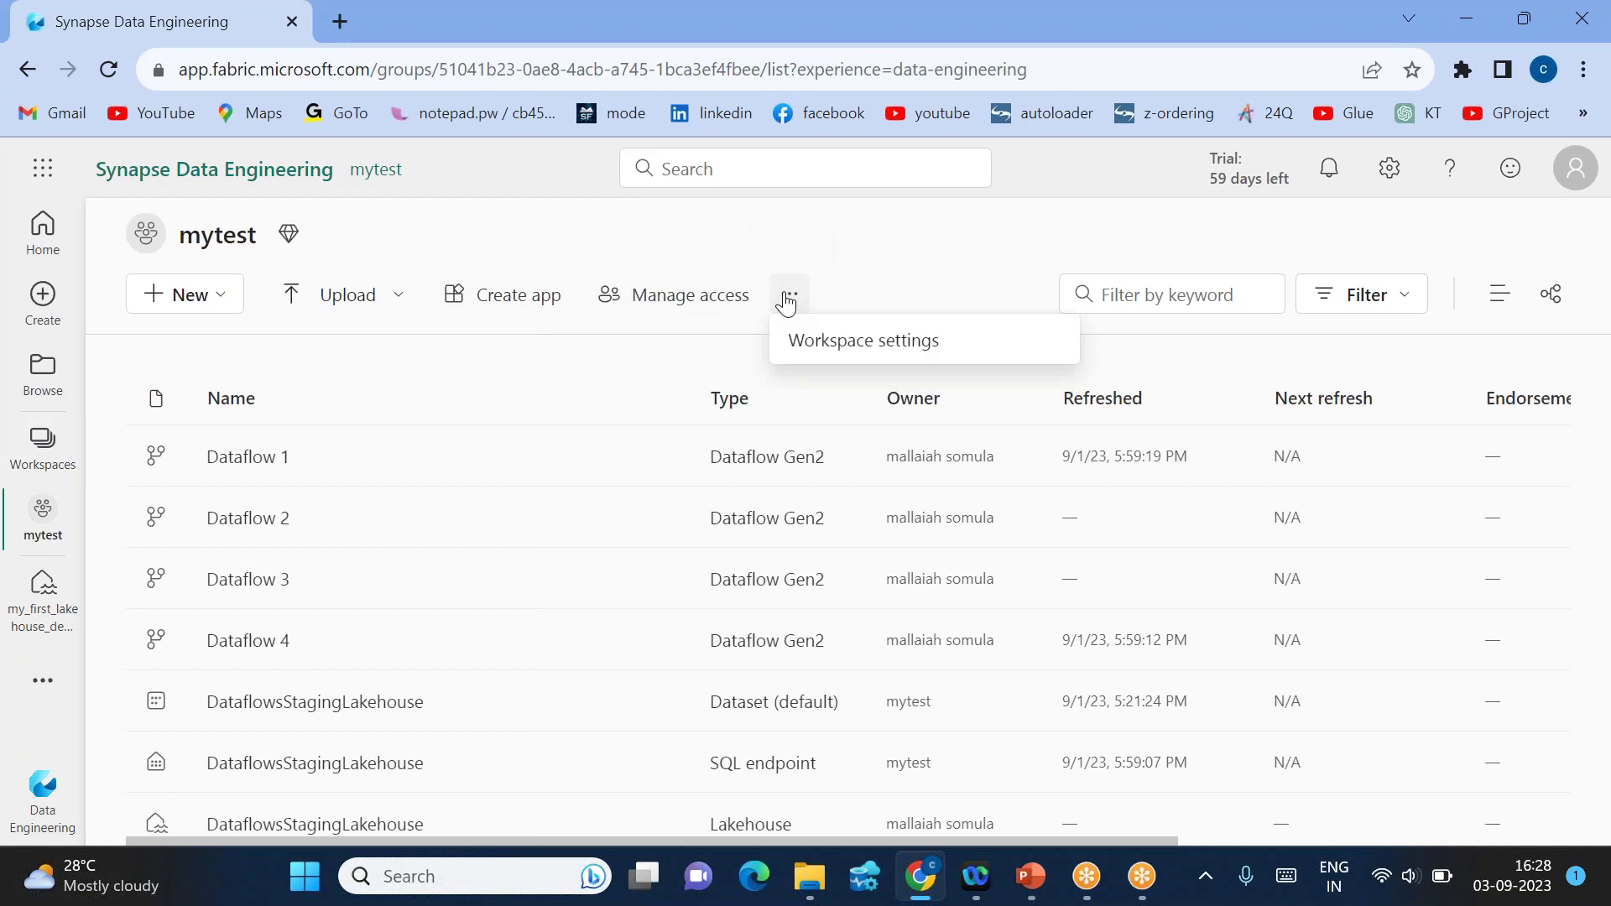
click(852, 343)
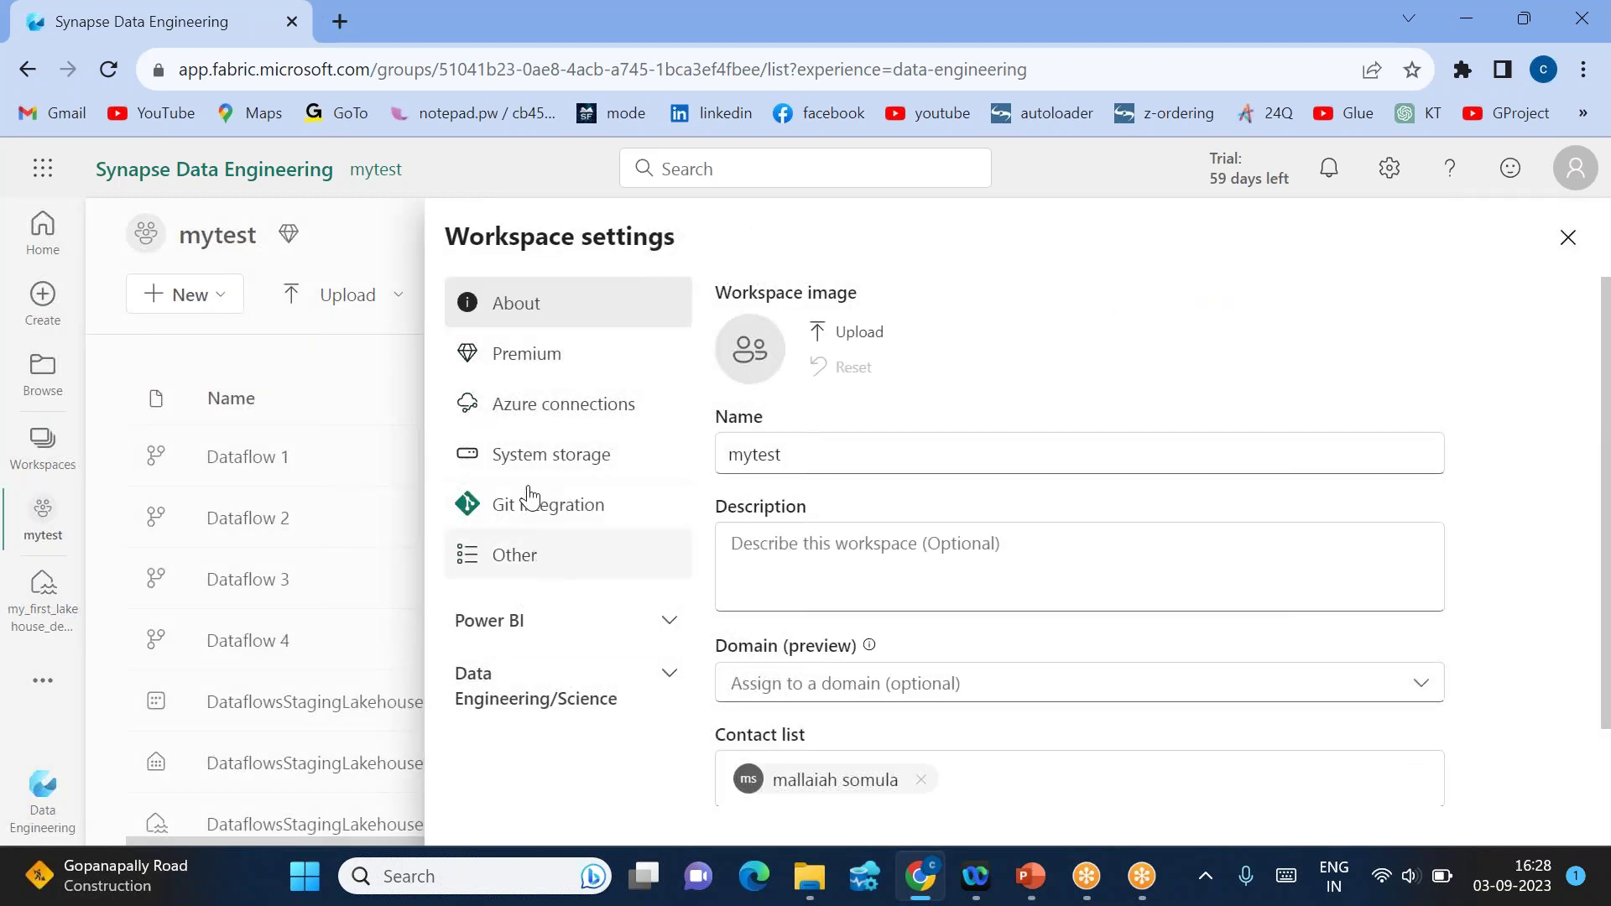
scroll(913, 809, down, 1)
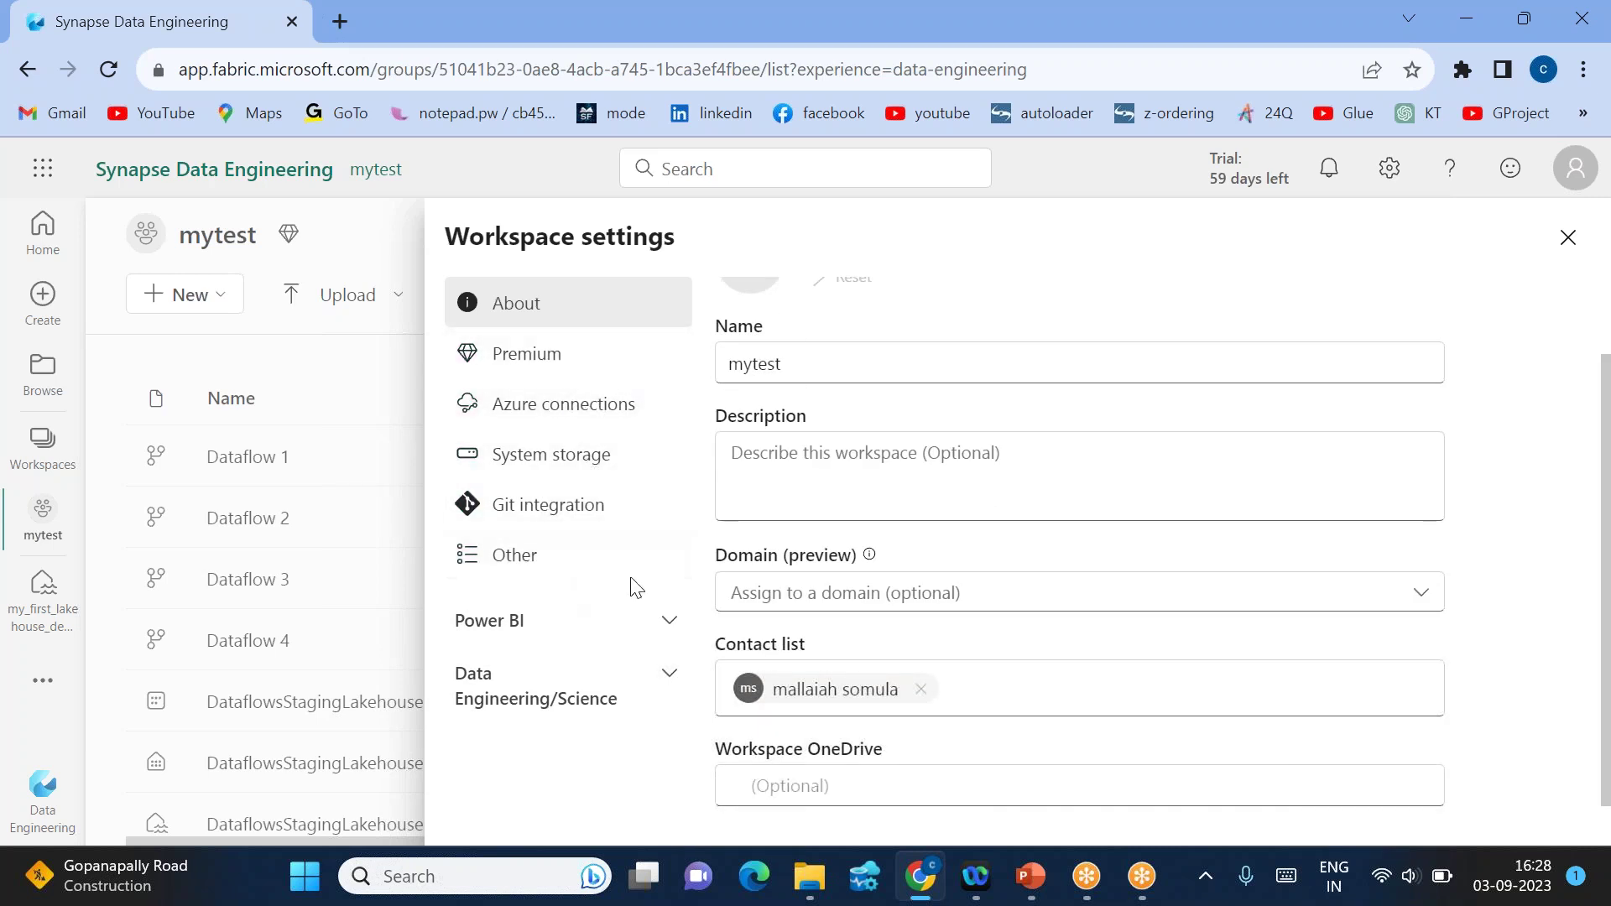
click(1568, 239)
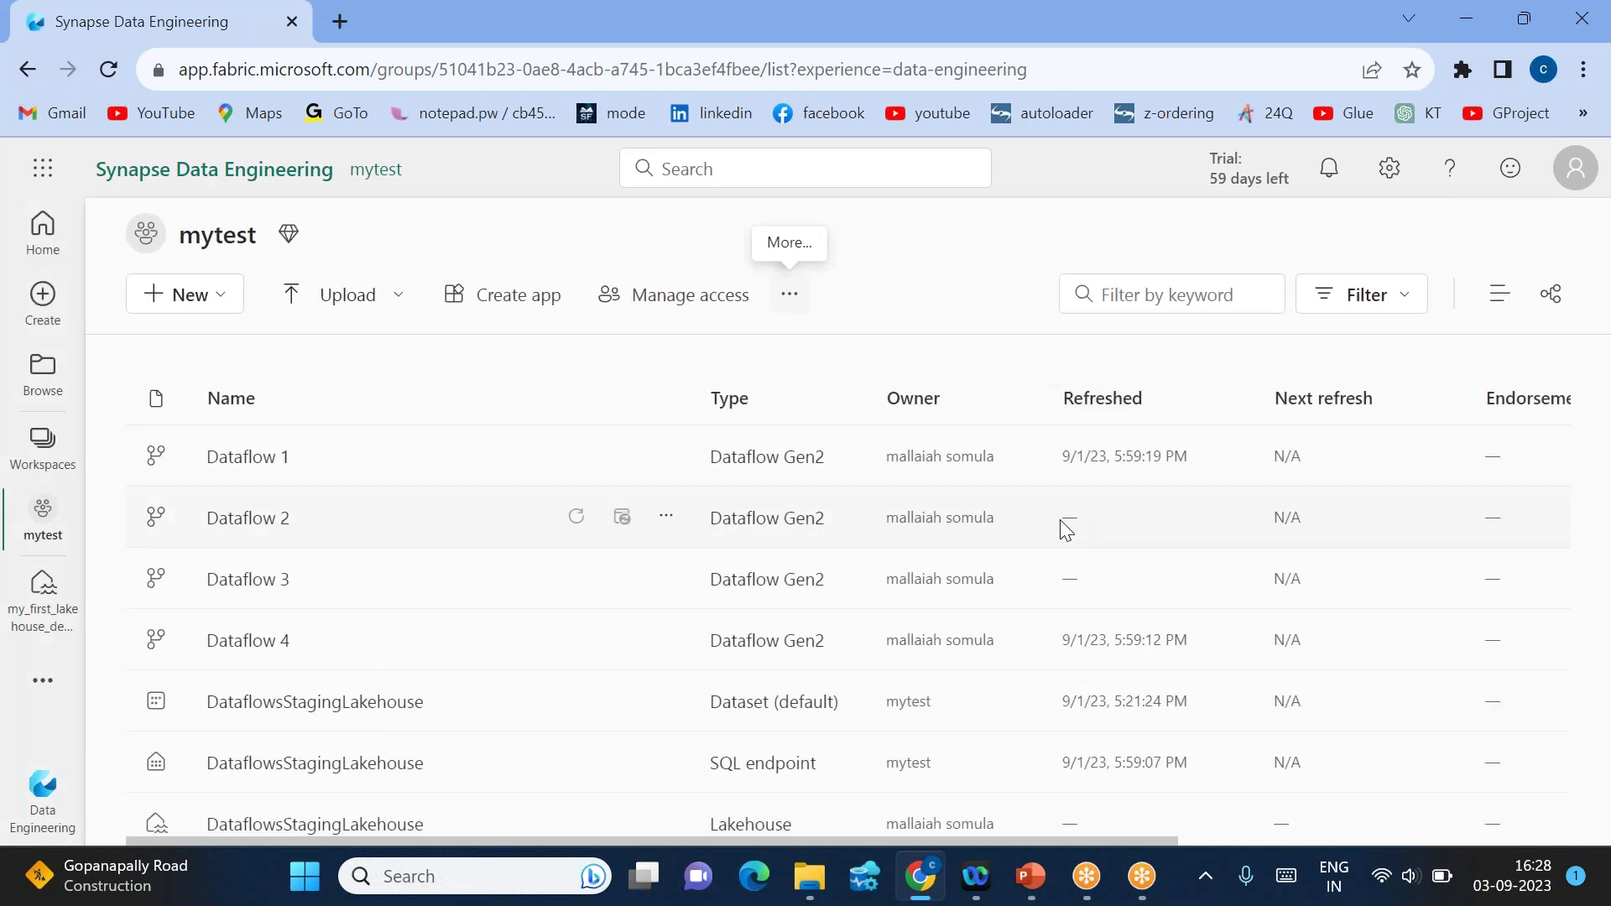
click(1402, 295)
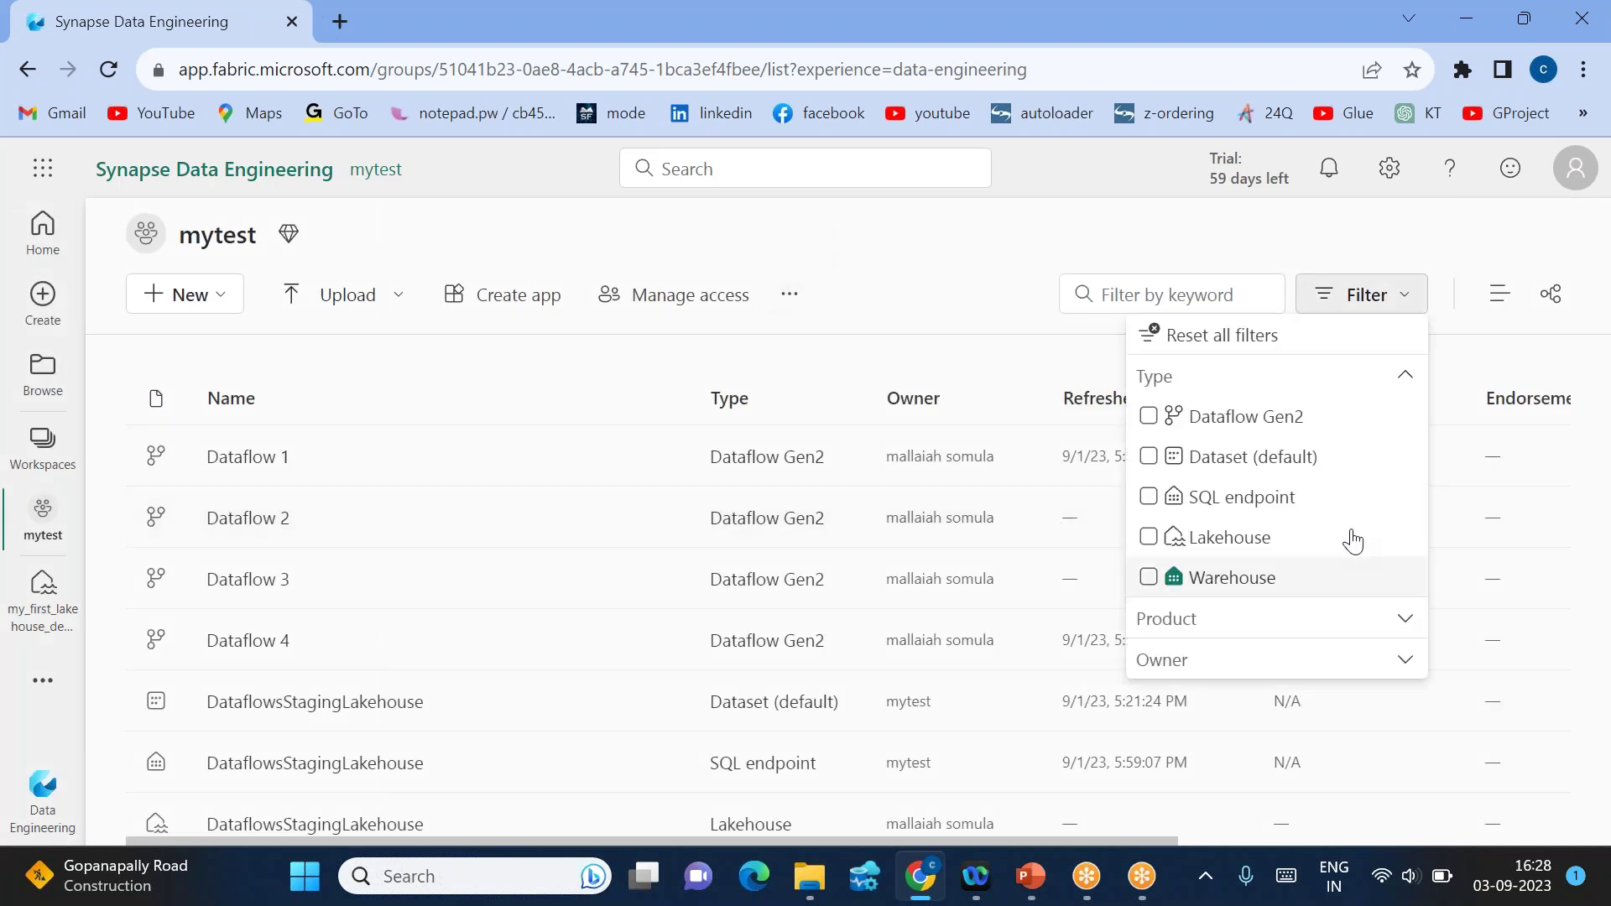
click(1502, 307)
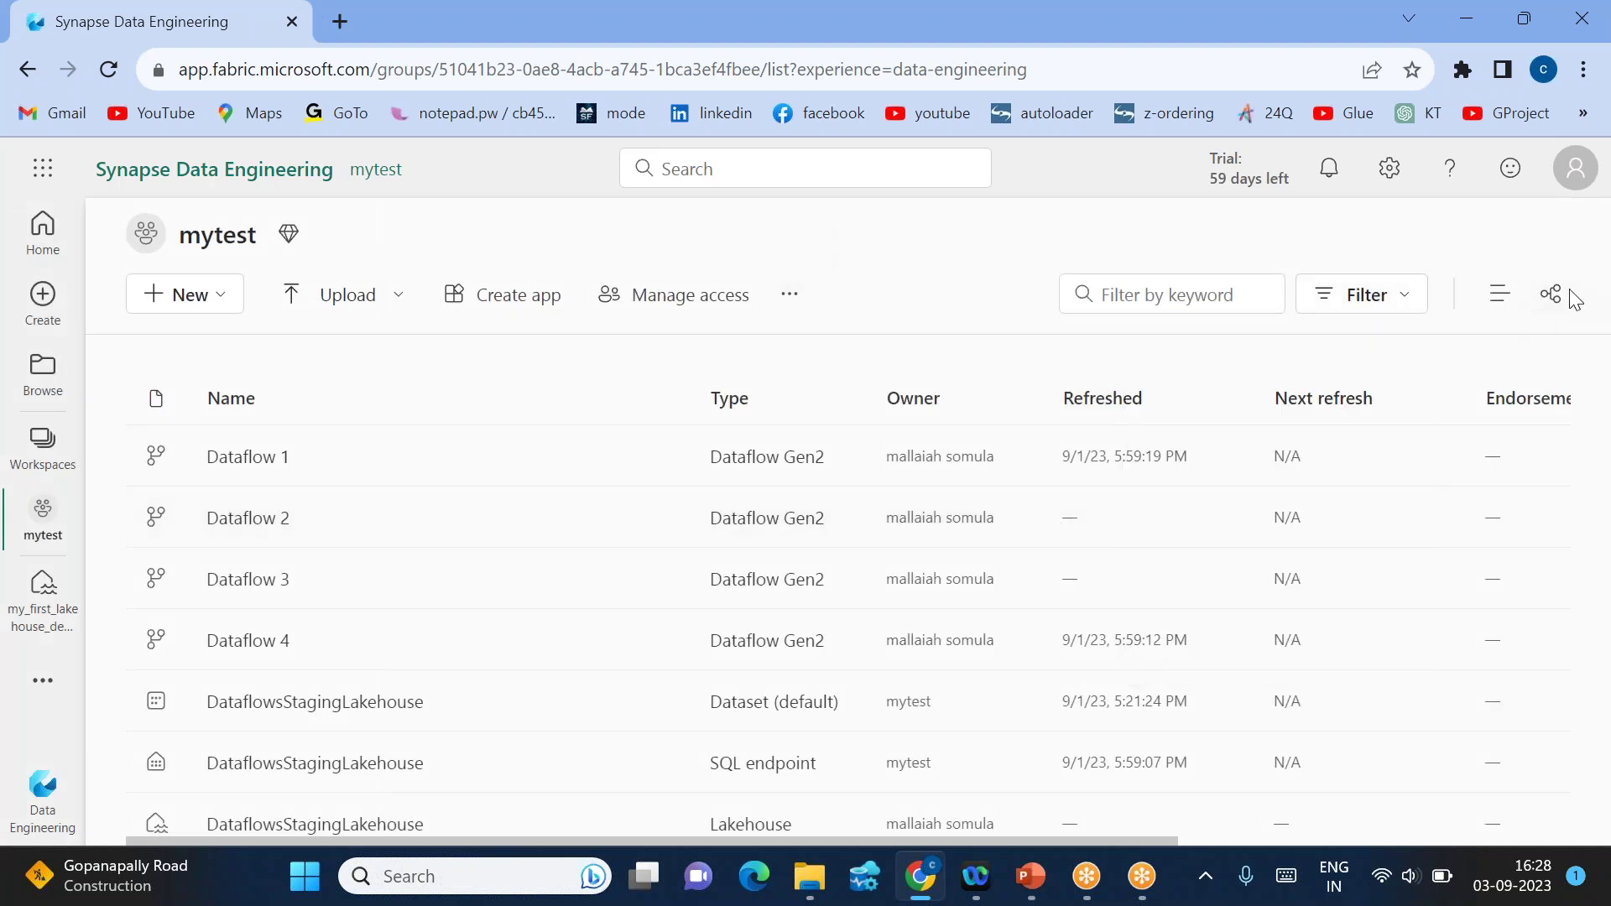